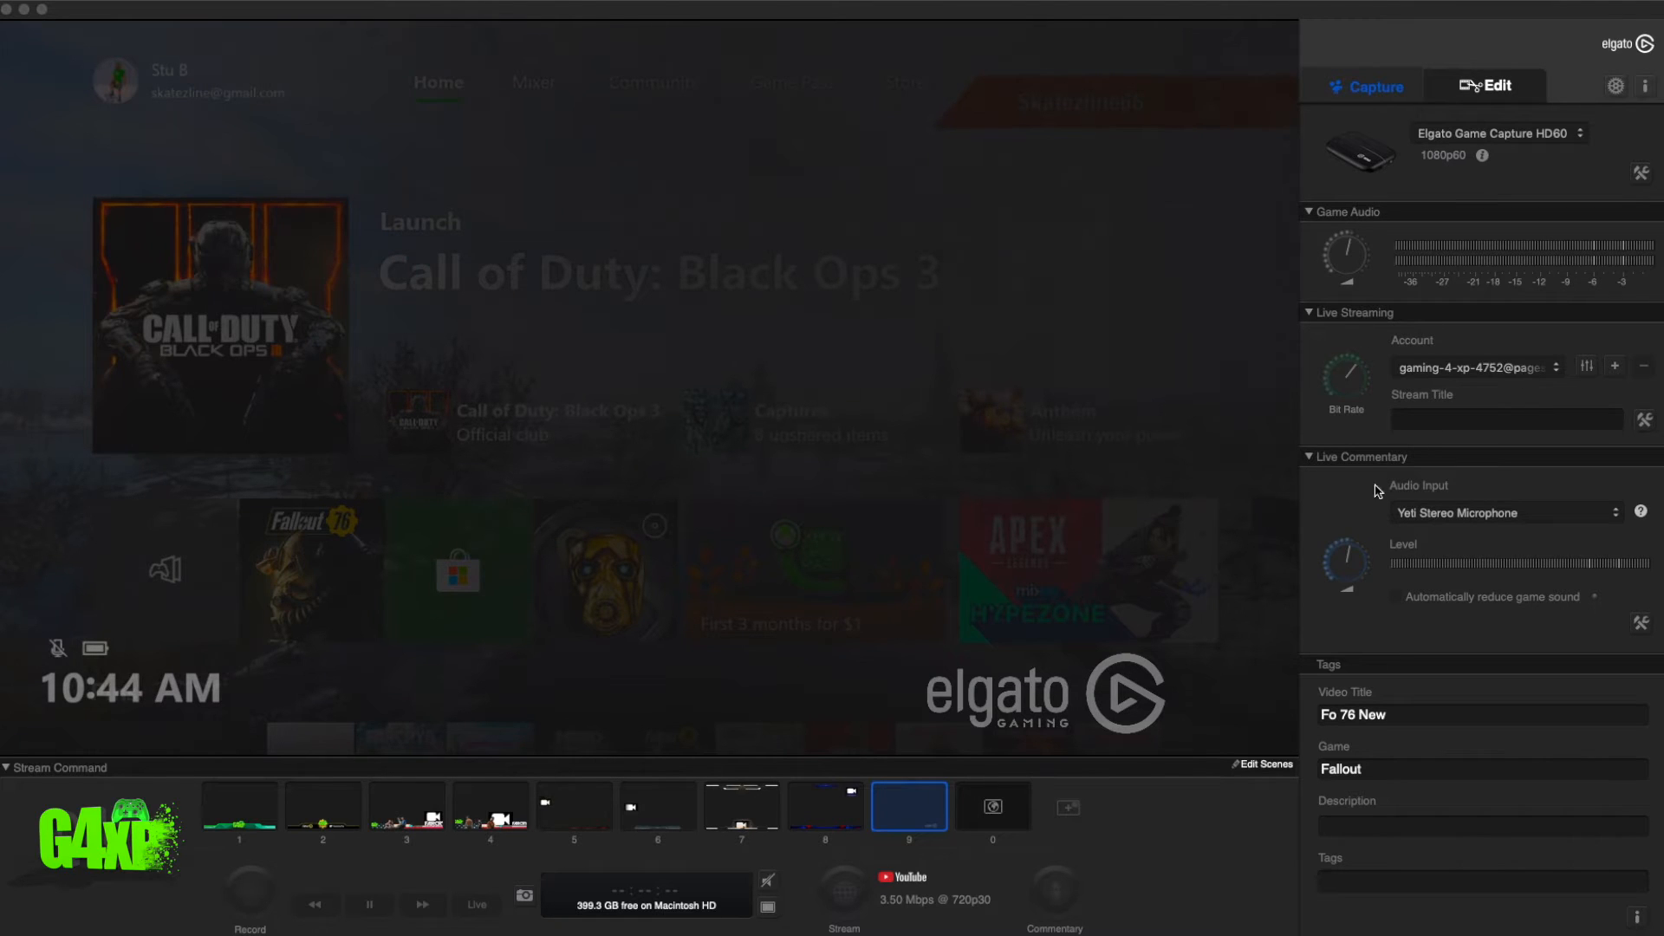
Collapse the Live Streaming section of the capture settings
{"action": "left_click", "coordinate": [1314, 316]}
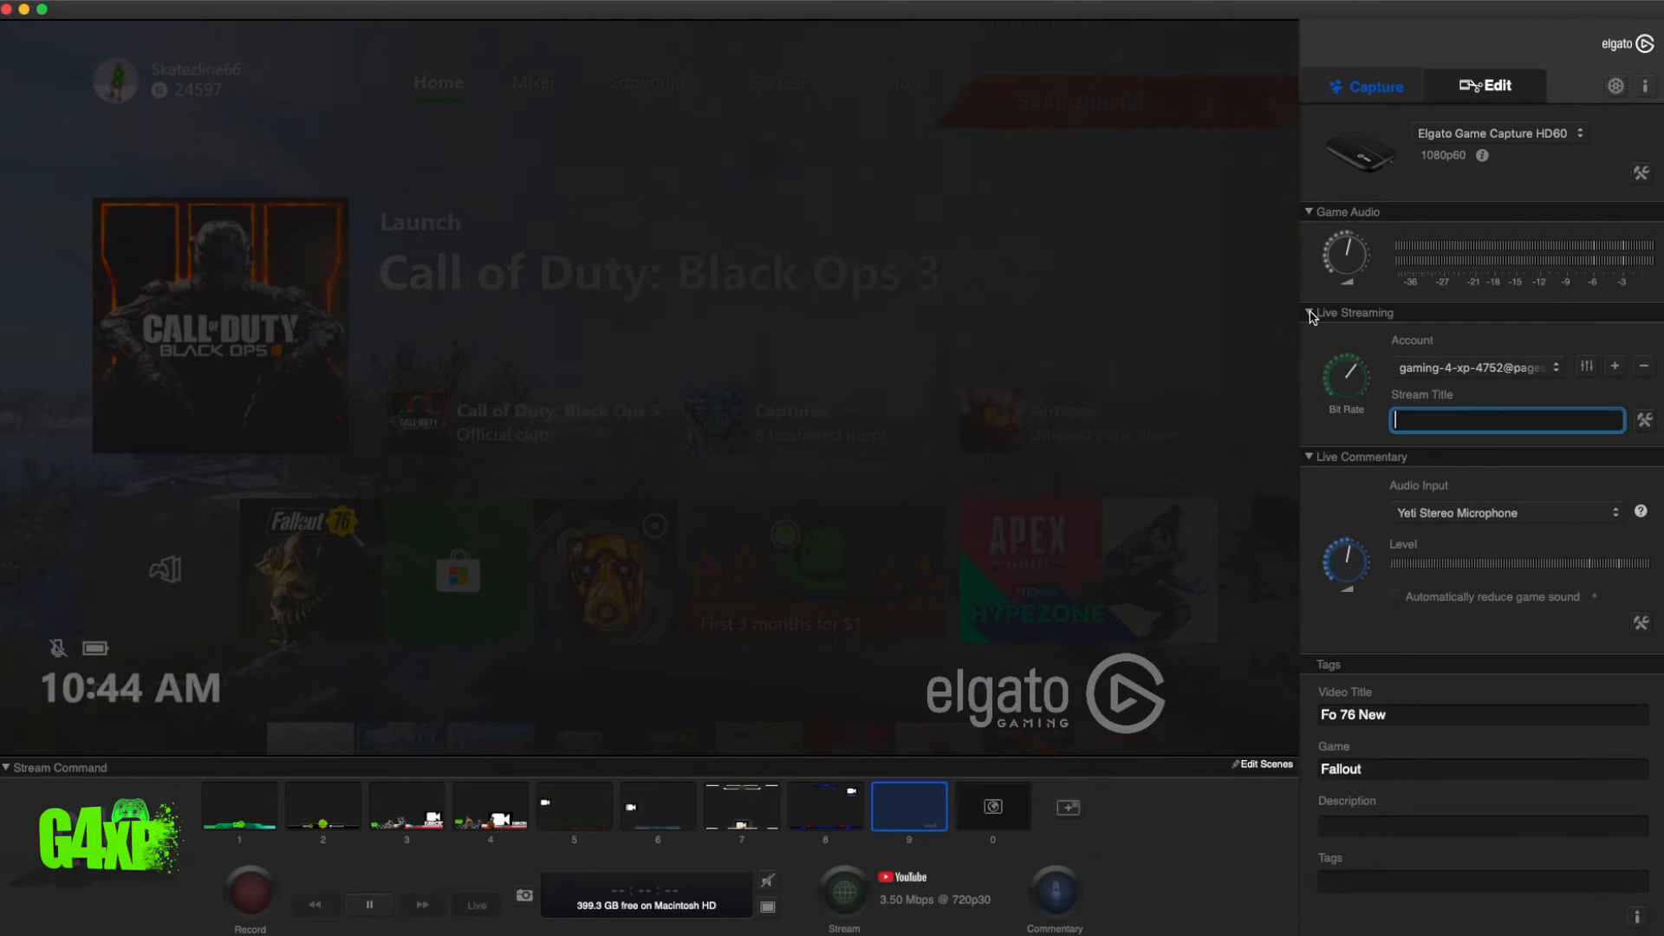
{"action": "left_click", "coordinate": [1310, 314]}
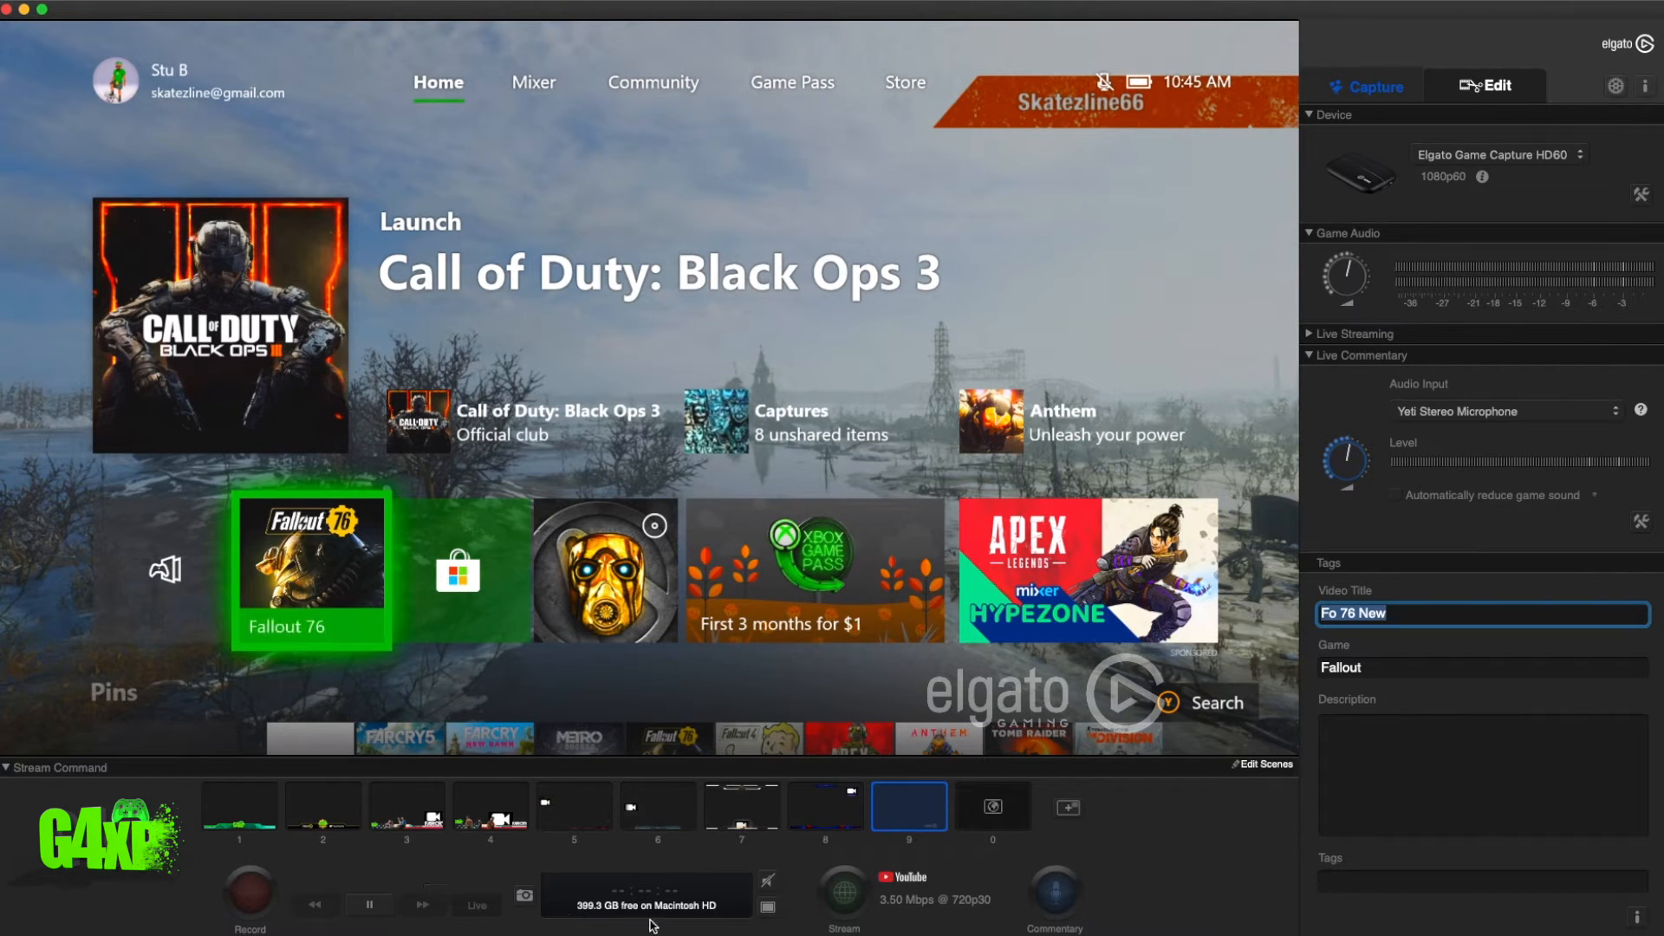
{"action": "left_click", "coordinate": [772, 908]}
{"action": "left_click", "coordinate": [771, 906]}
Preview stream scenes 1, 2 and 3 with their overlays and leave scene 1 active
{"action": "left_click", "coordinate": [229, 813]}
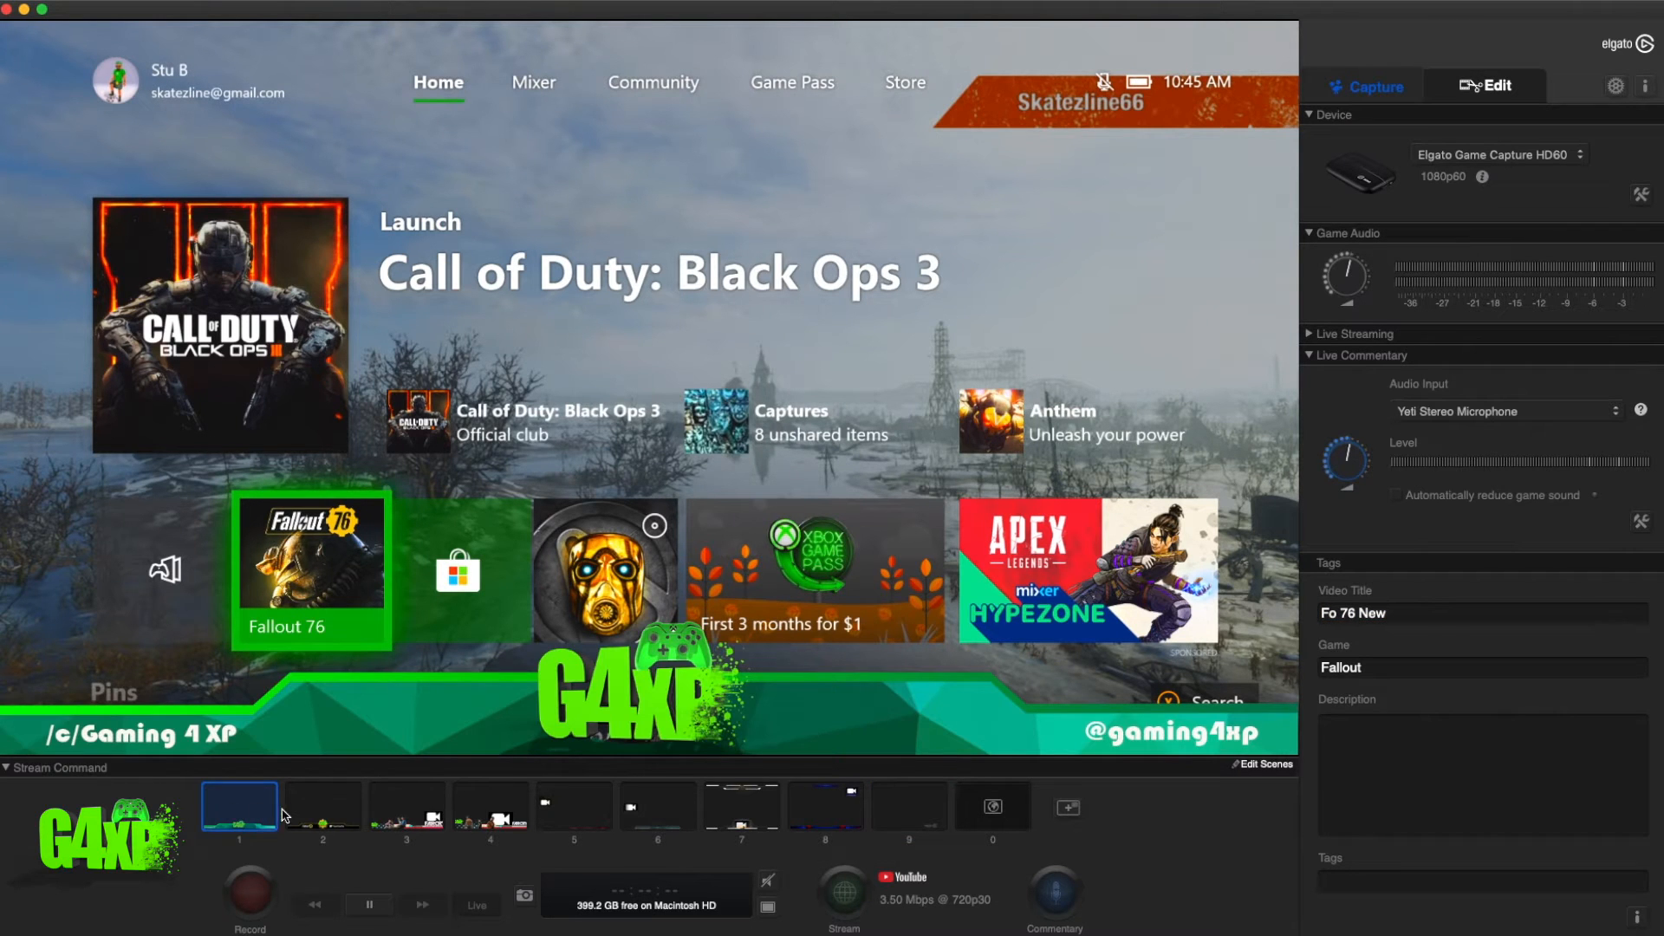
{"action": "left_click", "coordinate": [319, 816]}
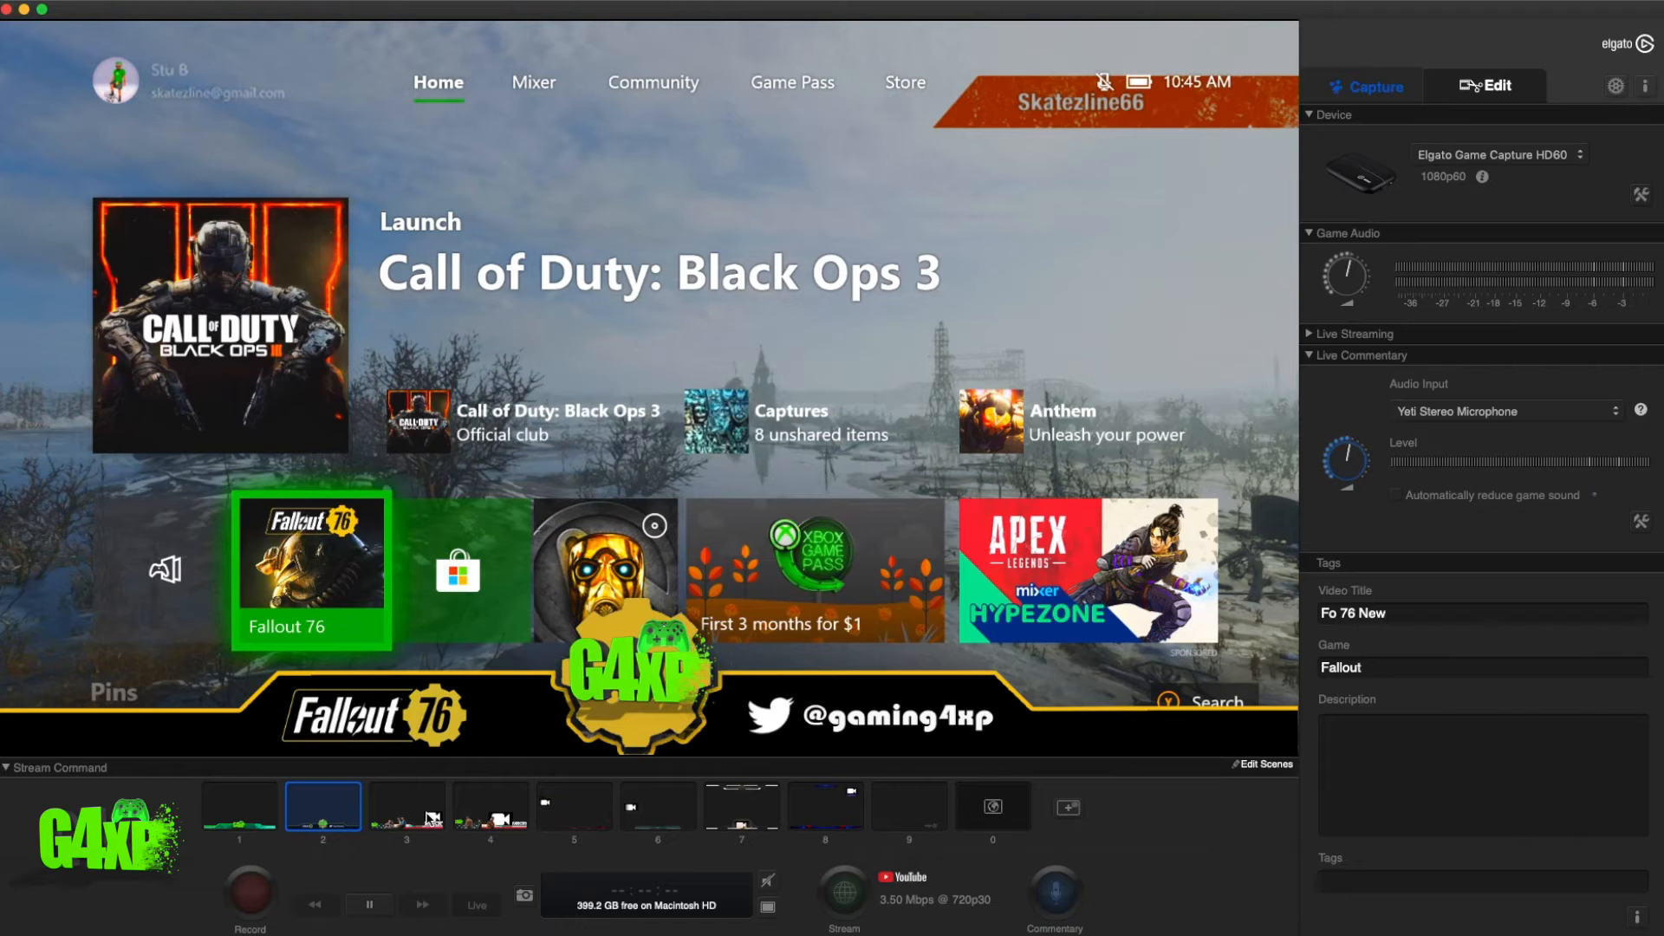
{"action": "left_click", "coordinate": [392, 817]}
{"action": "left_click", "coordinate": [407, 817]}
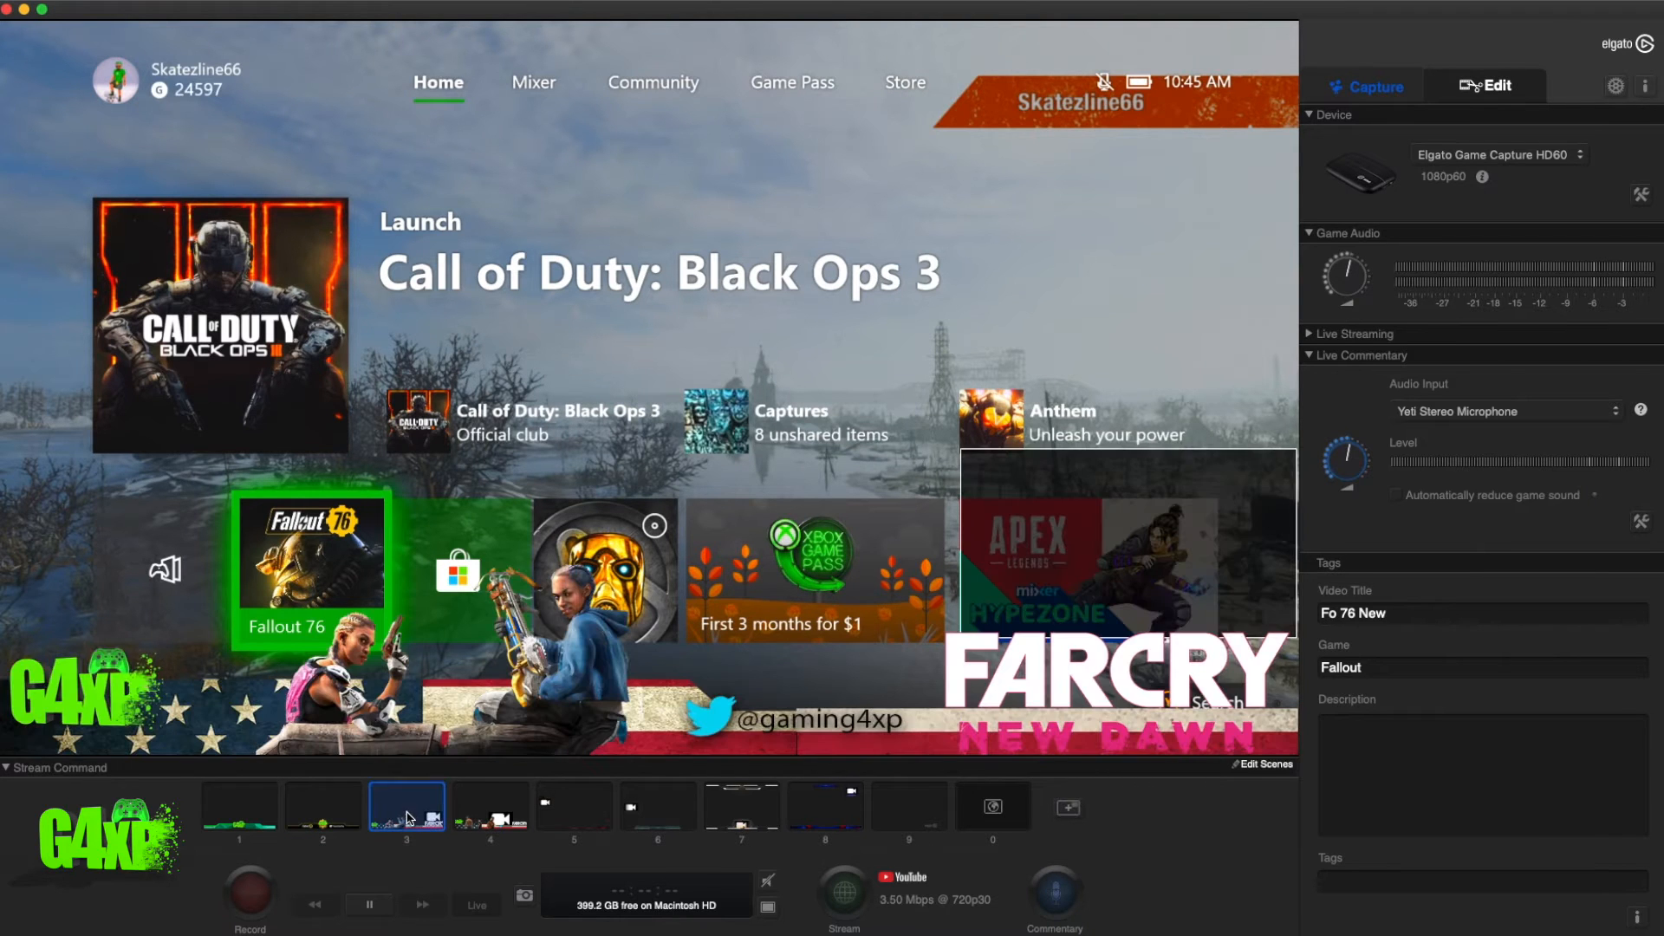
{"action": "left_click", "coordinate": [260, 809]}
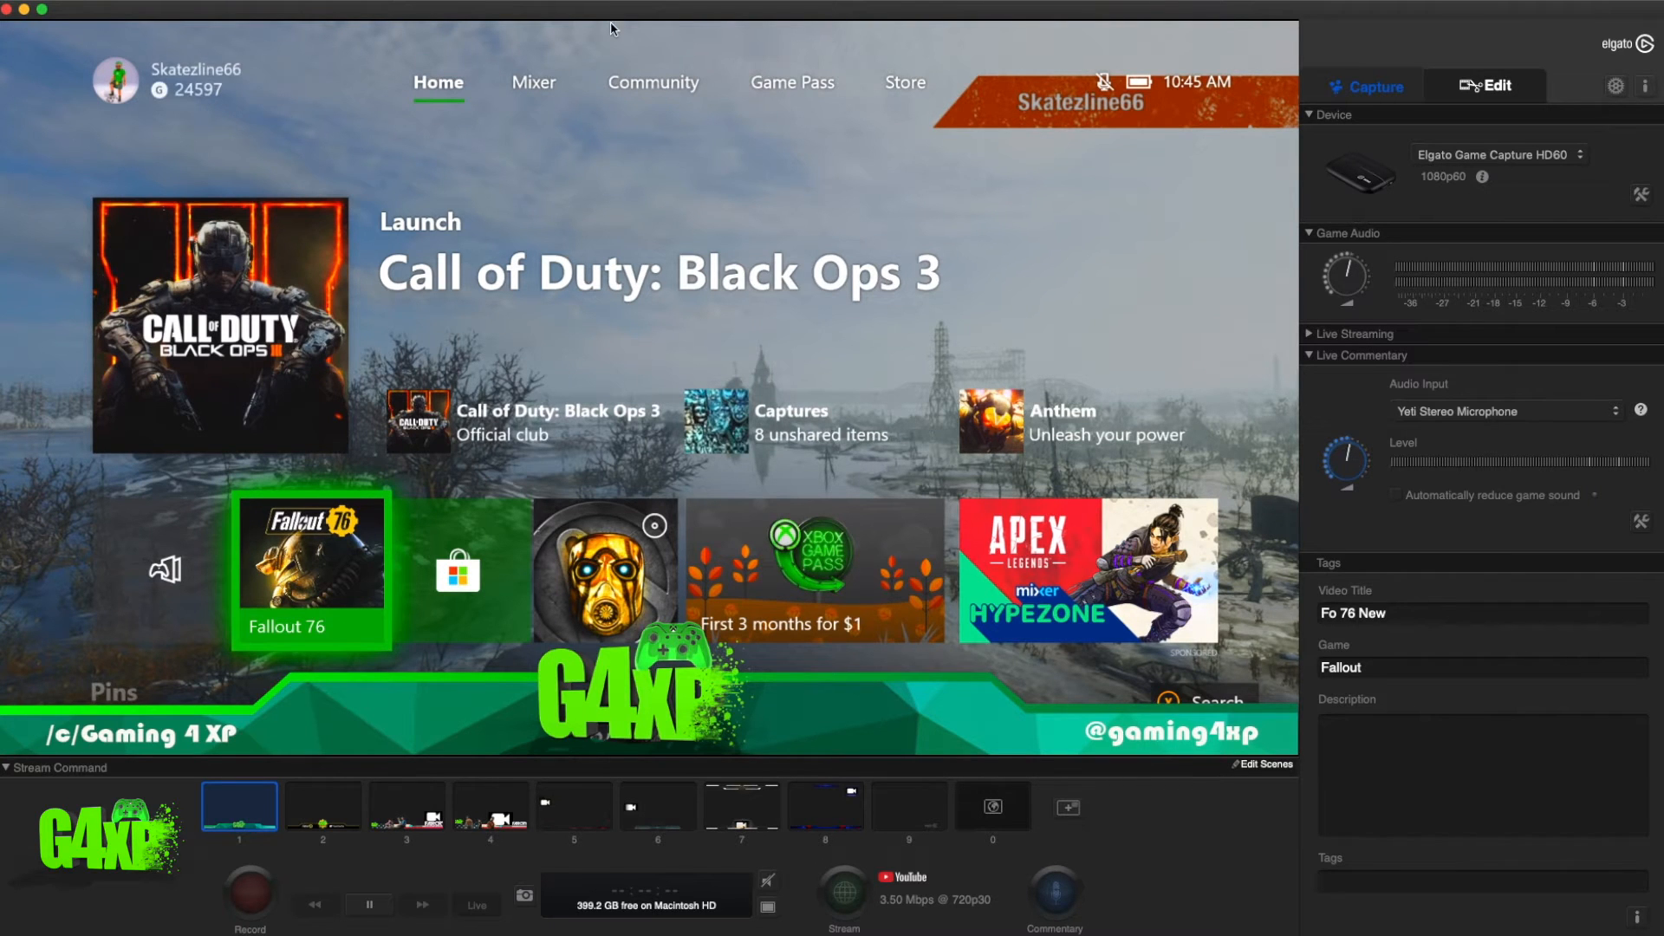
{"action": "left_click_drag", "start_coordinate": [611, 4], "coordinate": [614, 1]}
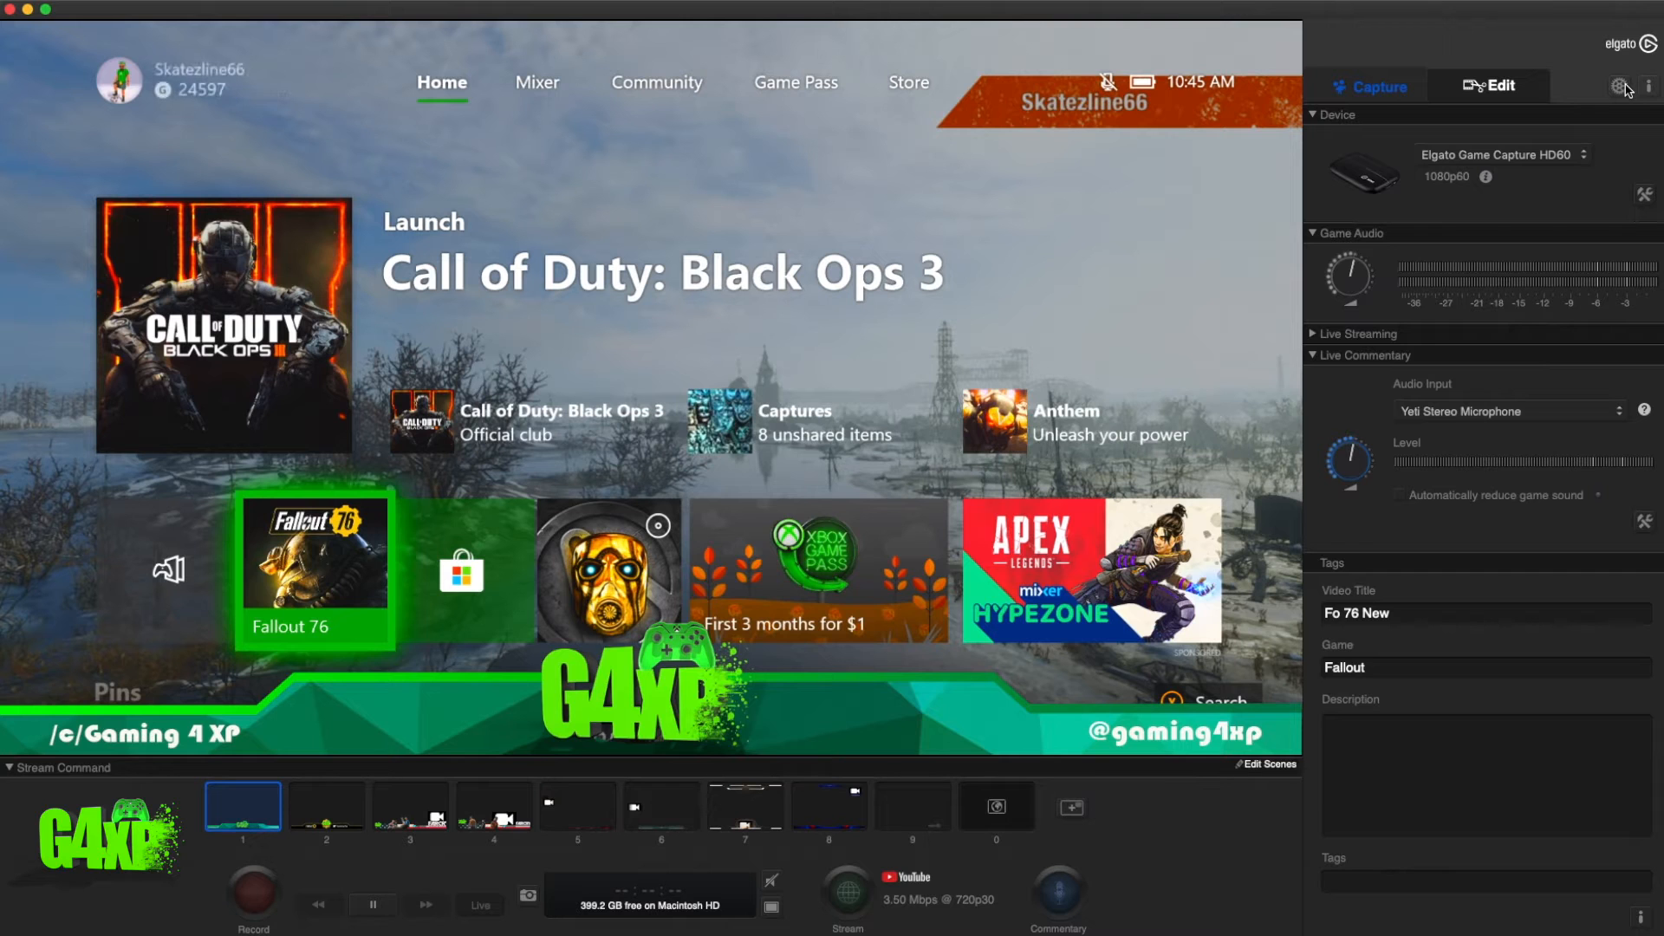
Load the Fallout 4 recording in the edit view, scrub to about 12 seconds and check the library grouping options, keeping Creation Date
{"action": "left_click", "coordinate": [1491, 85]}
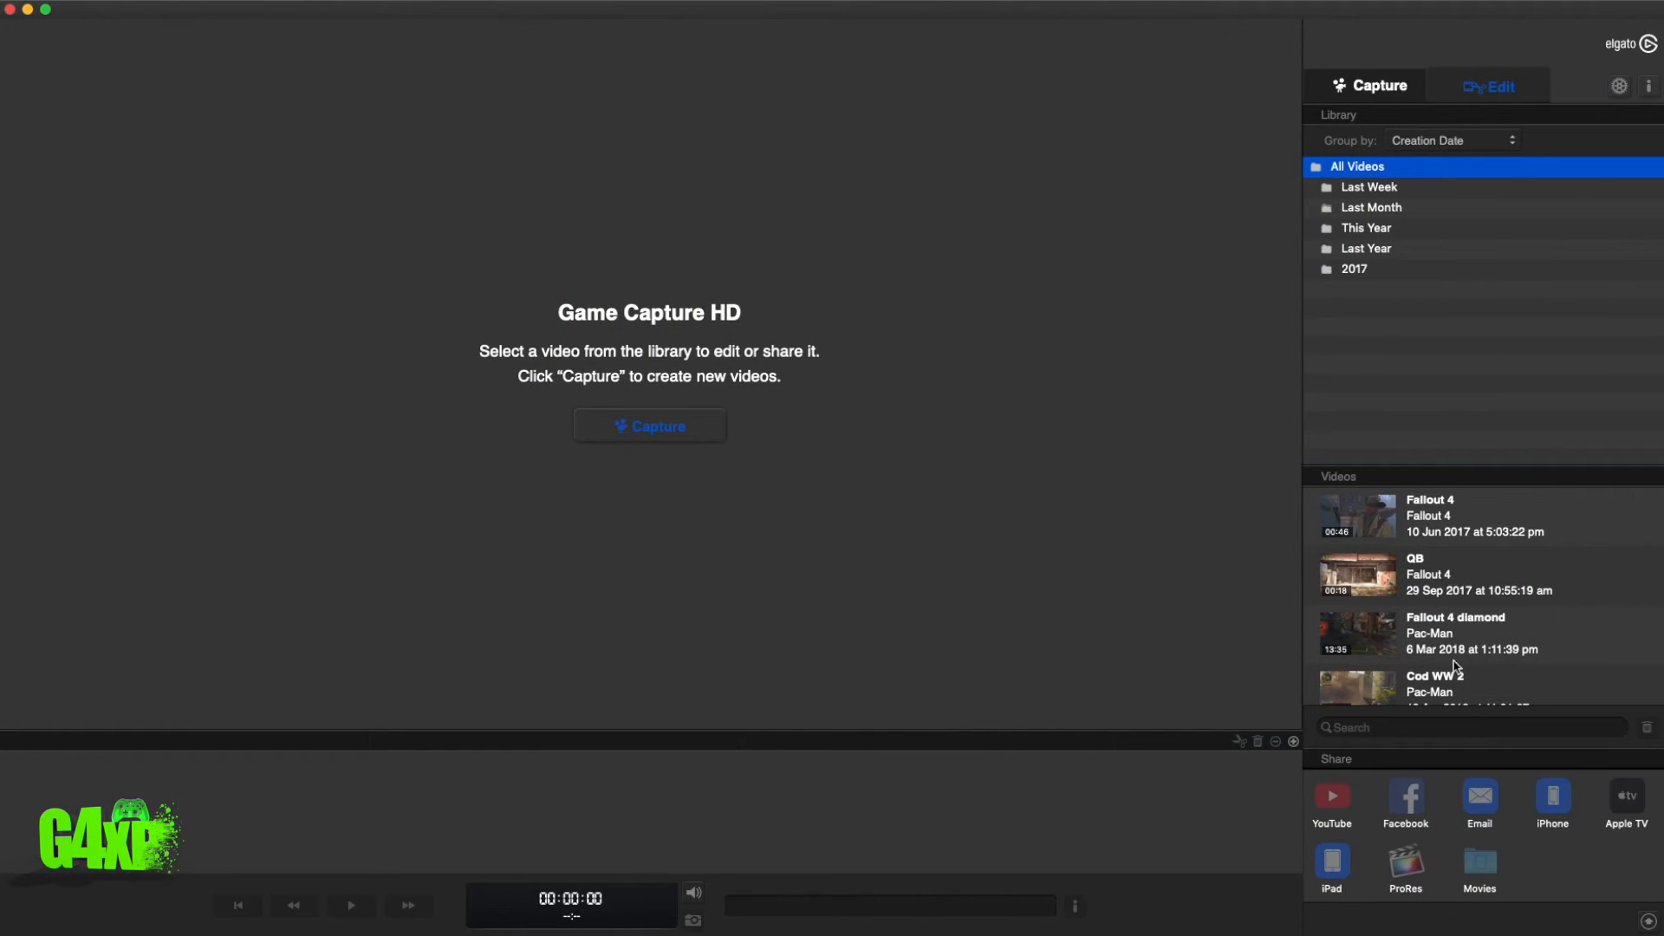
{"action": "left_click", "coordinate": [1502, 522]}
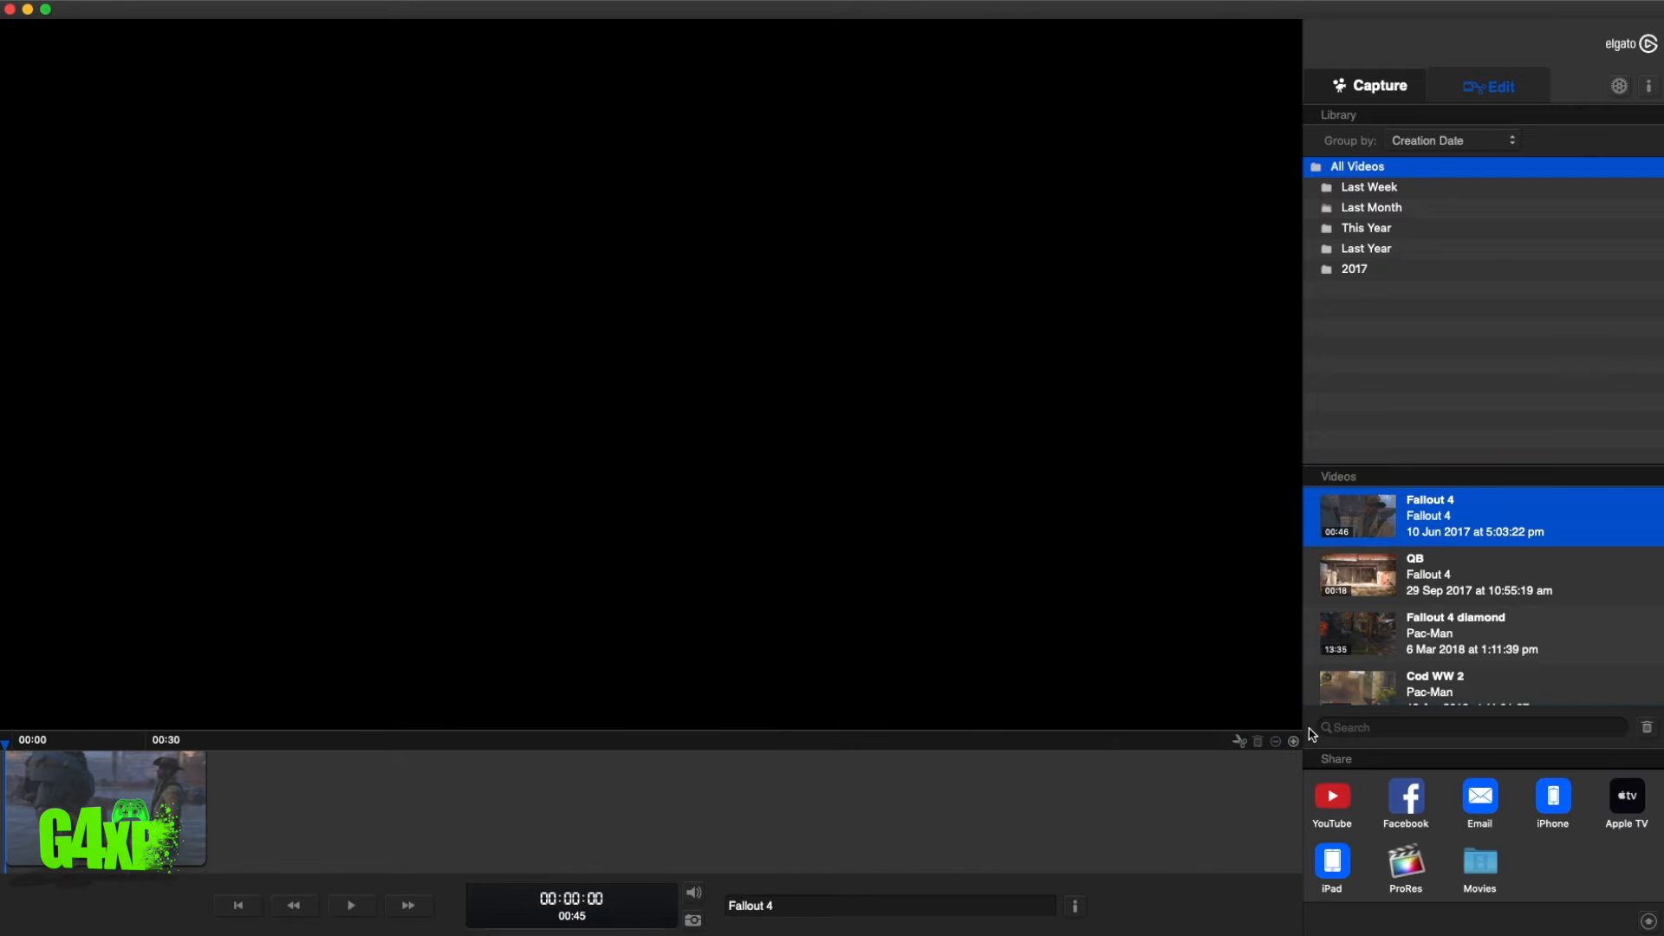
{"action": "left_click", "coordinate": [88, 797]}
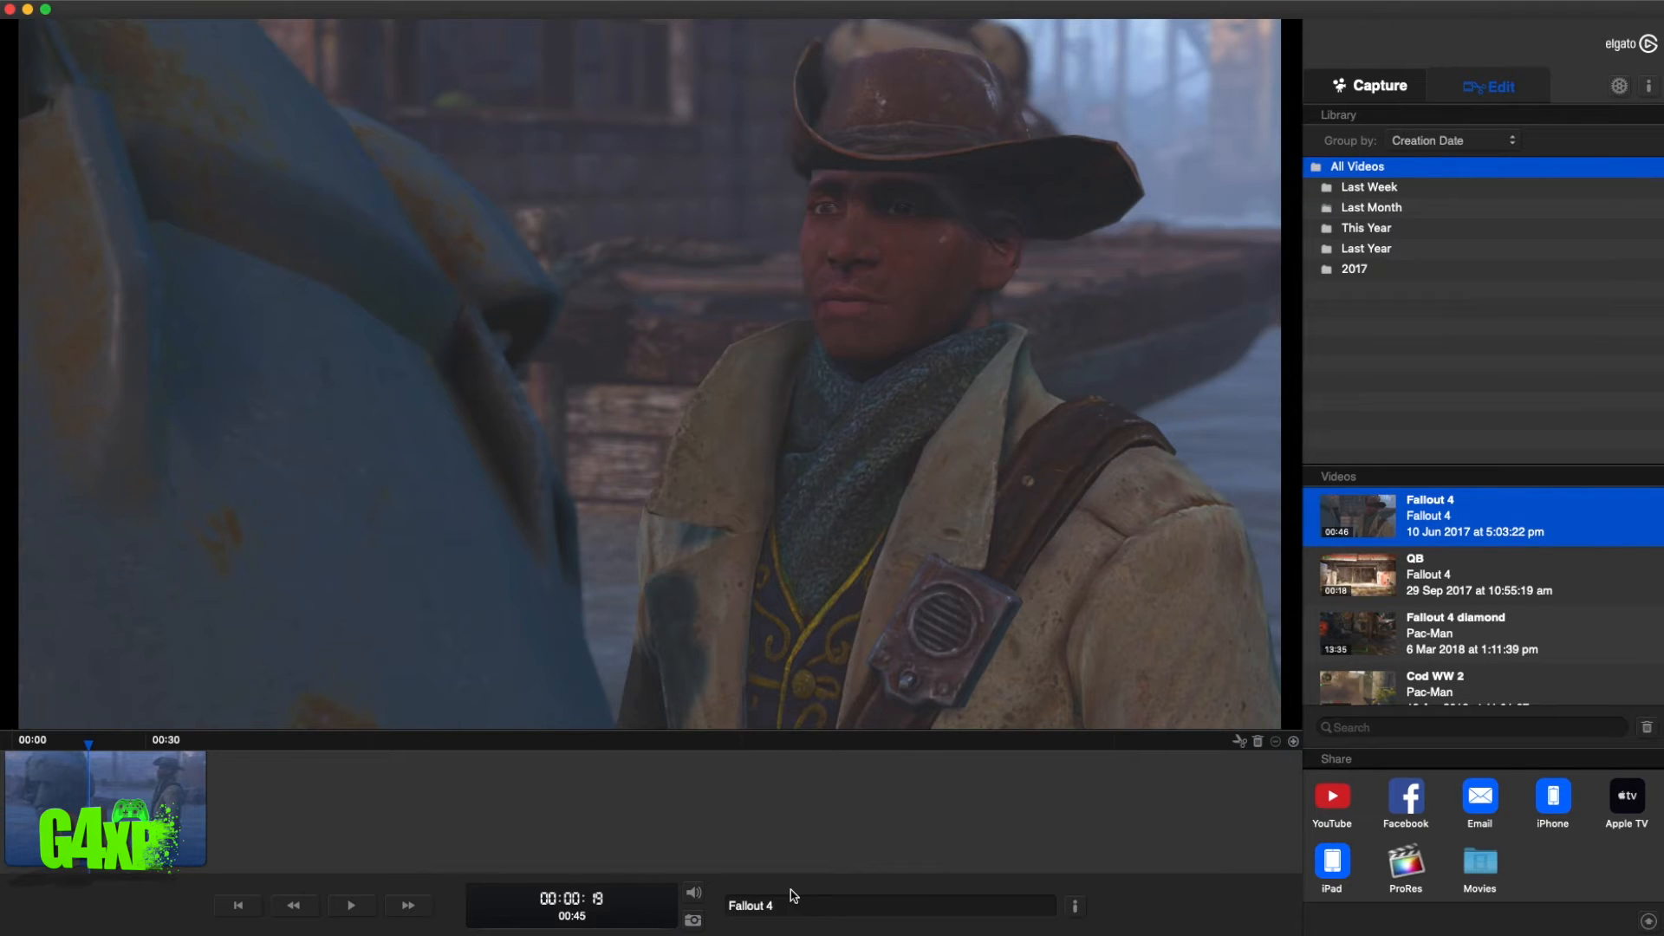
{"action": "mouse_move", "coordinate": [89, 832]}
{"action": "left_mouse_down"}
{"action": "mouse_move", "coordinate": [156, 830]}
{"action": "mouse_move", "coordinate": [56, 832]}
{"action": "left_mouse_up"}
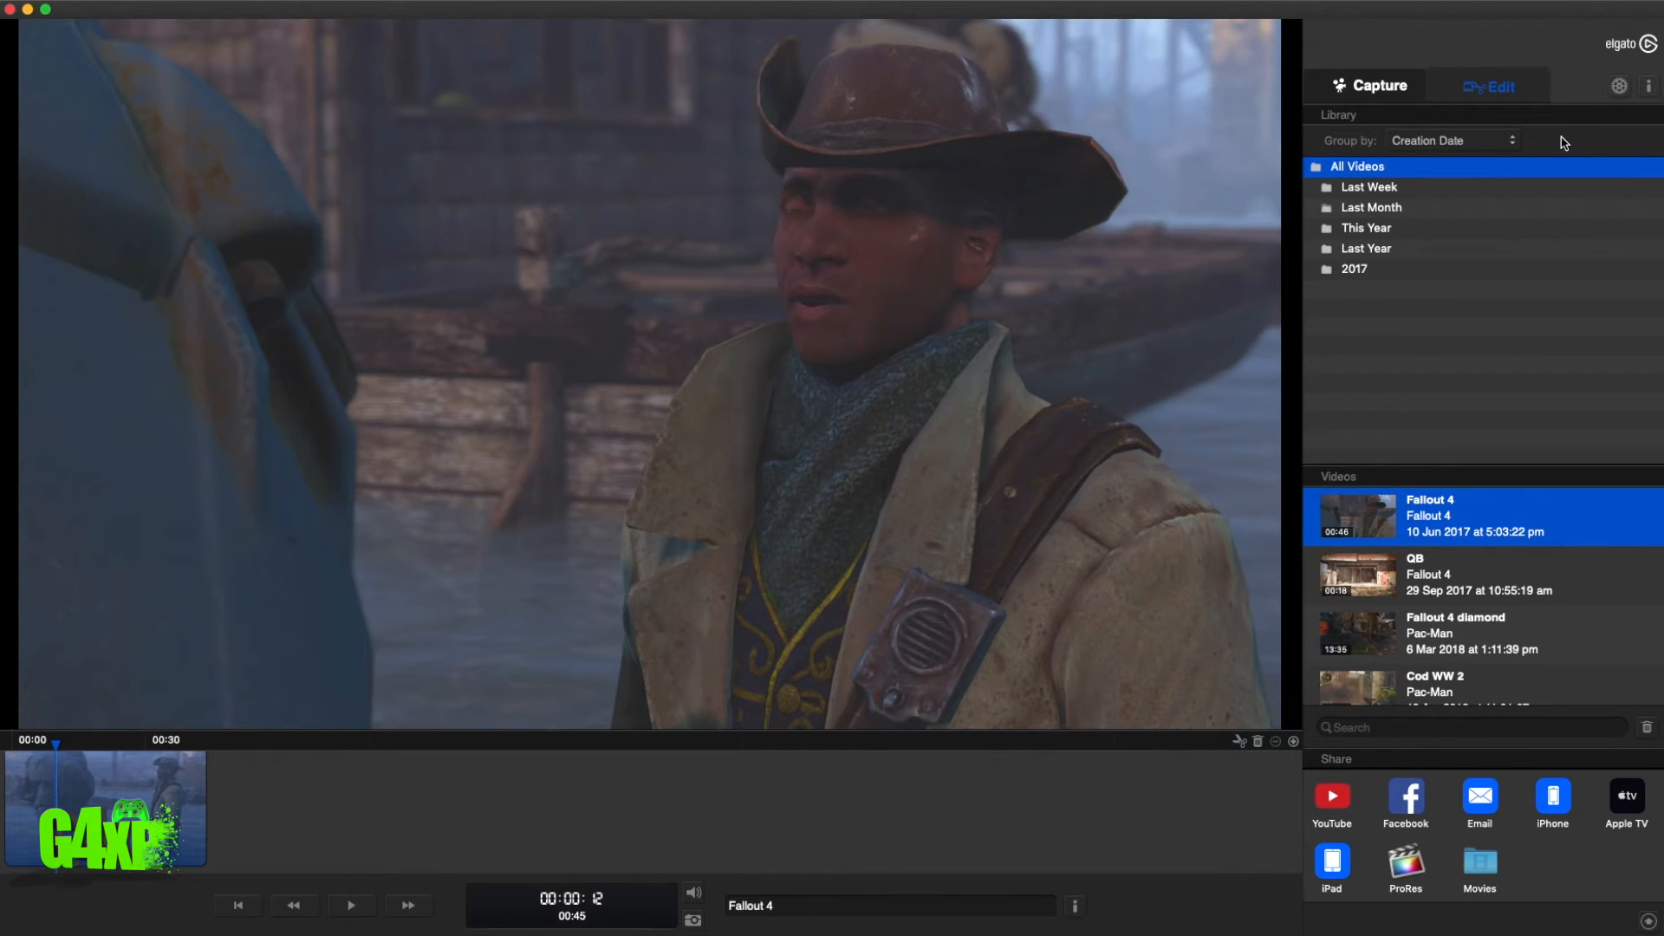
{"action": "left_click", "coordinate": [1517, 142]}
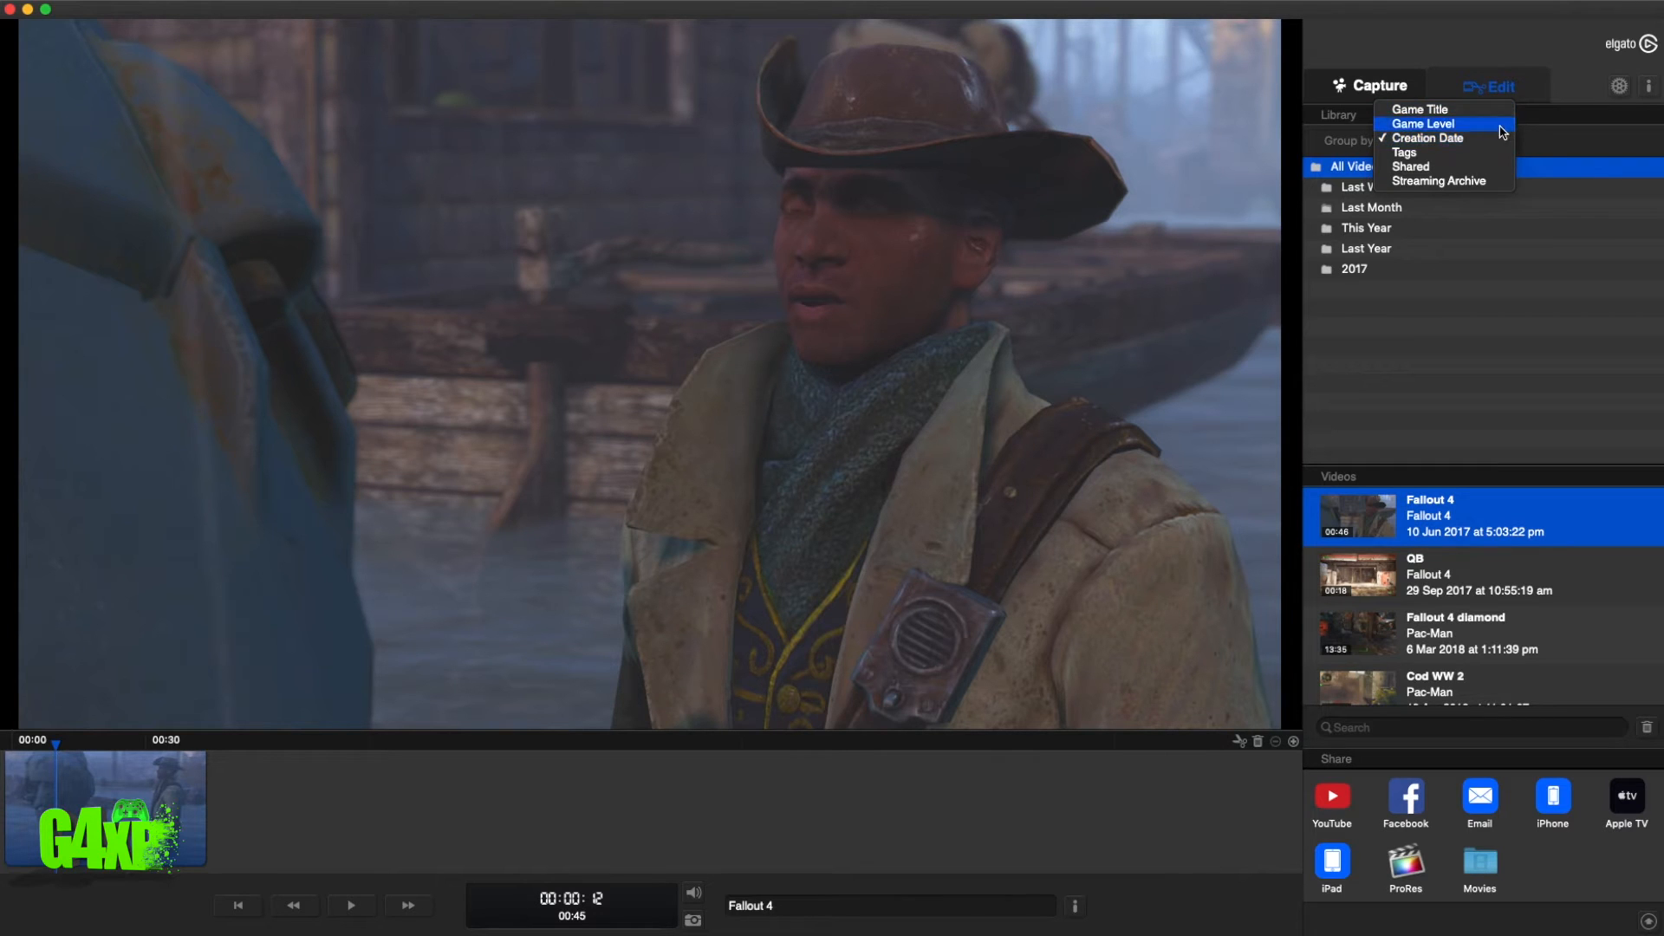
{"action": "left_click", "coordinate": [1498, 139]}
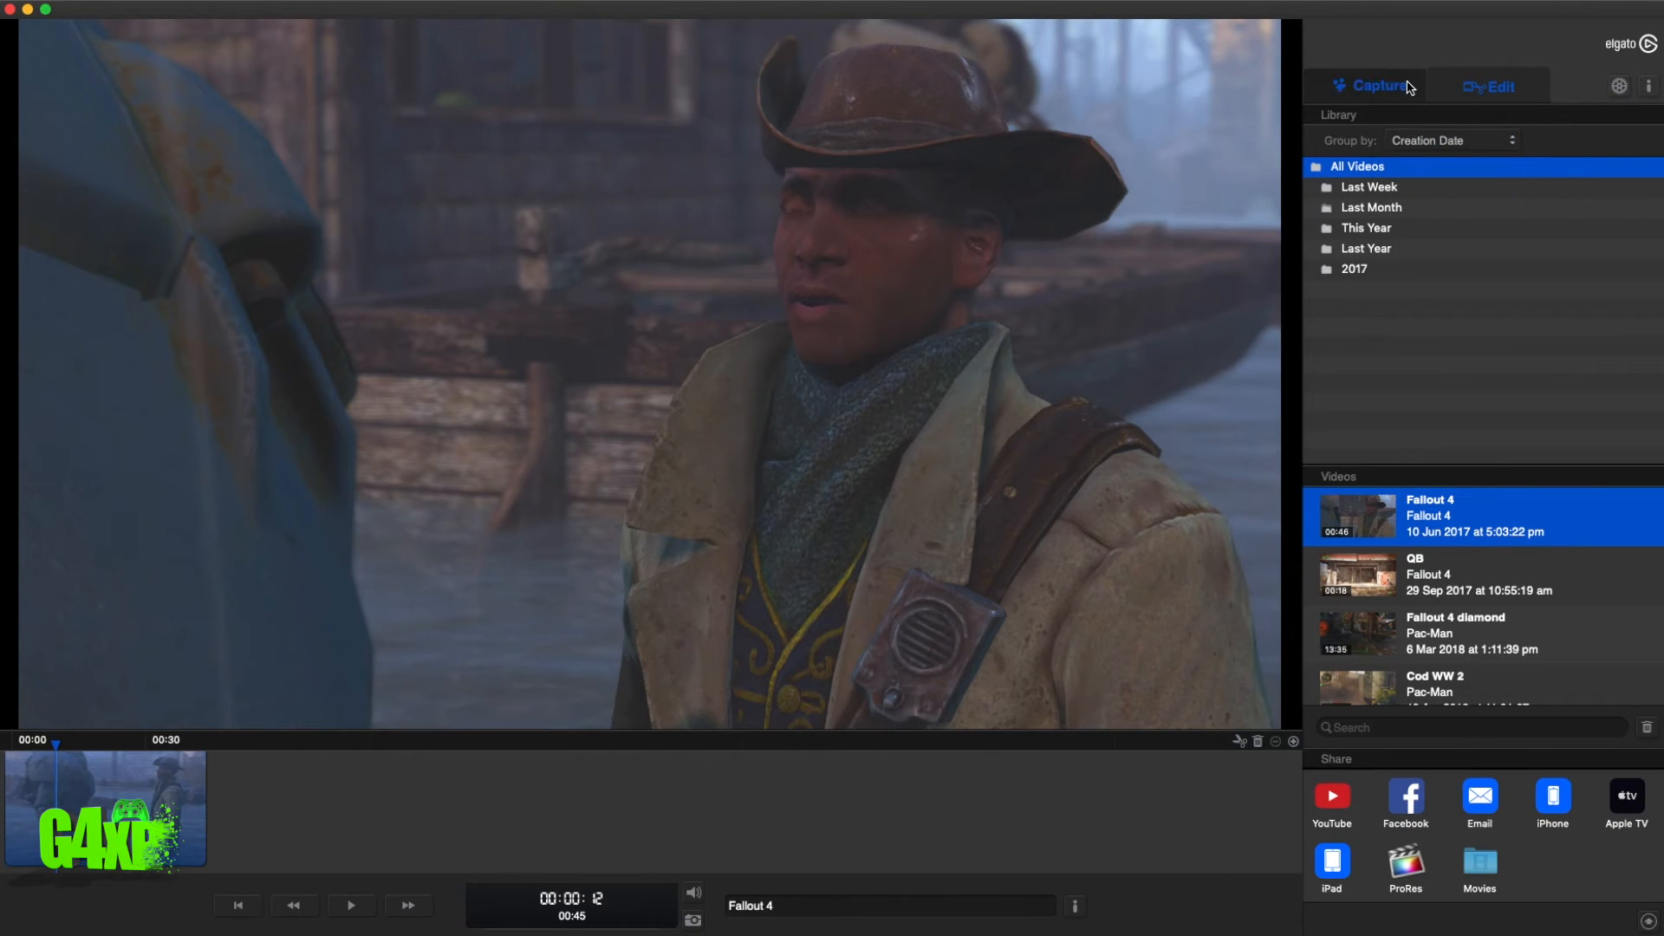
Return to the capture view and review the program preferences for recording, devices, sharing and software updates
{"action": "left_click", "coordinate": [1374, 85]}
{"action": "left_click", "coordinate": [1626, 88]}
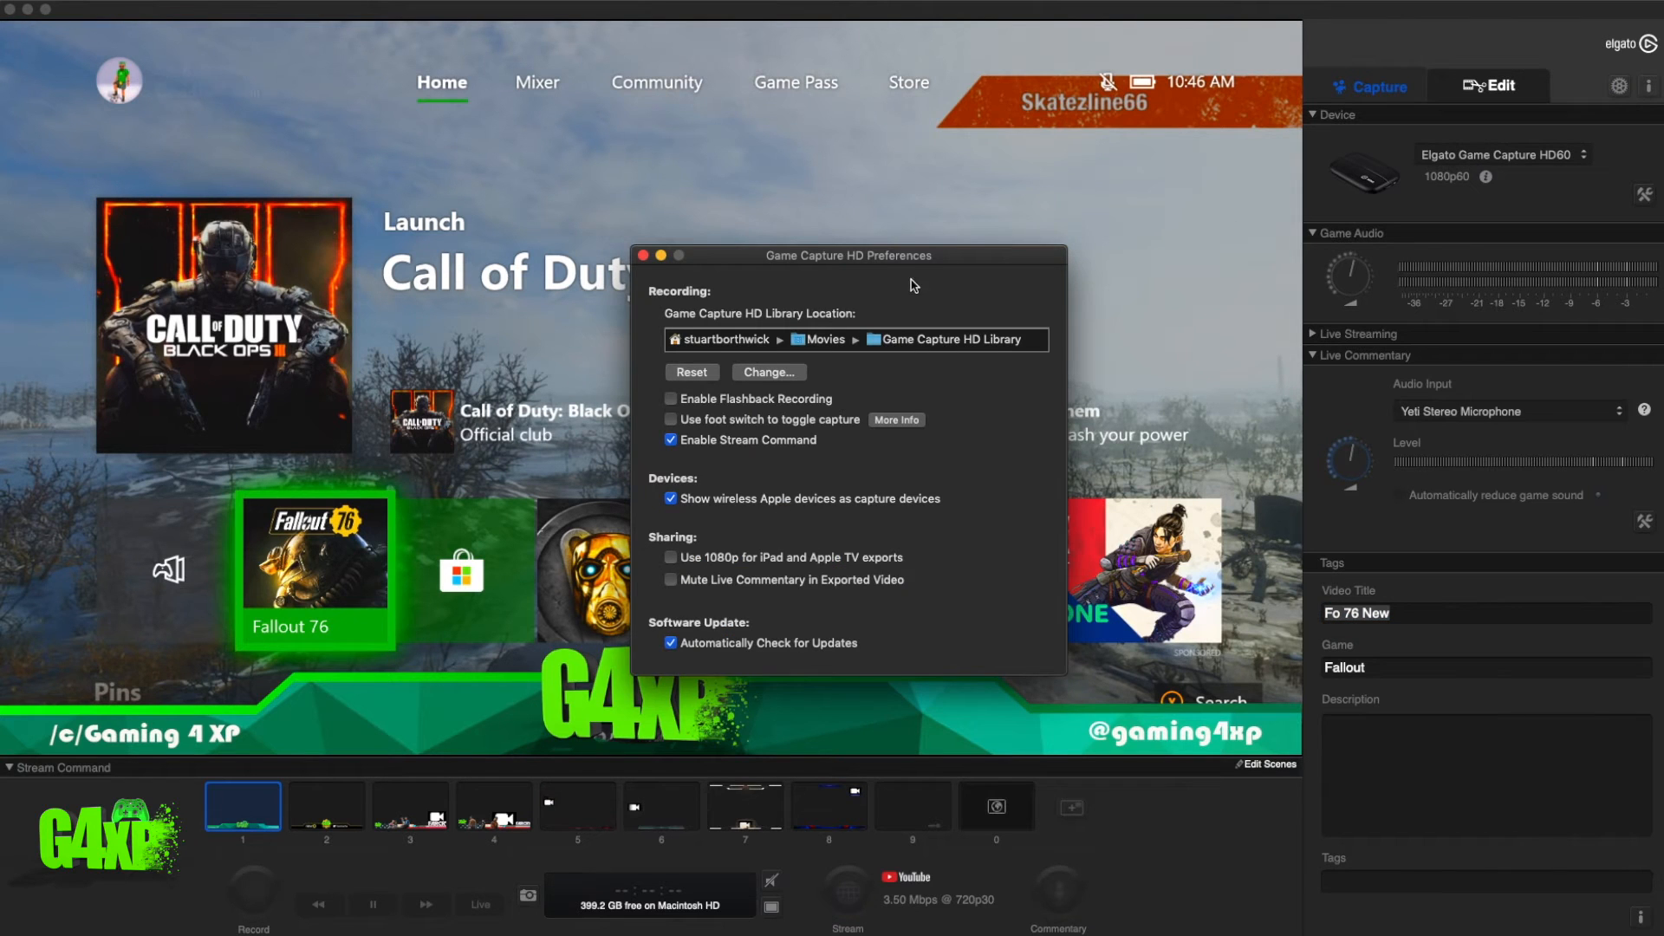
{"action": "left_click_drag", "start_coordinate": [911, 251], "coordinate": [912, 121]}
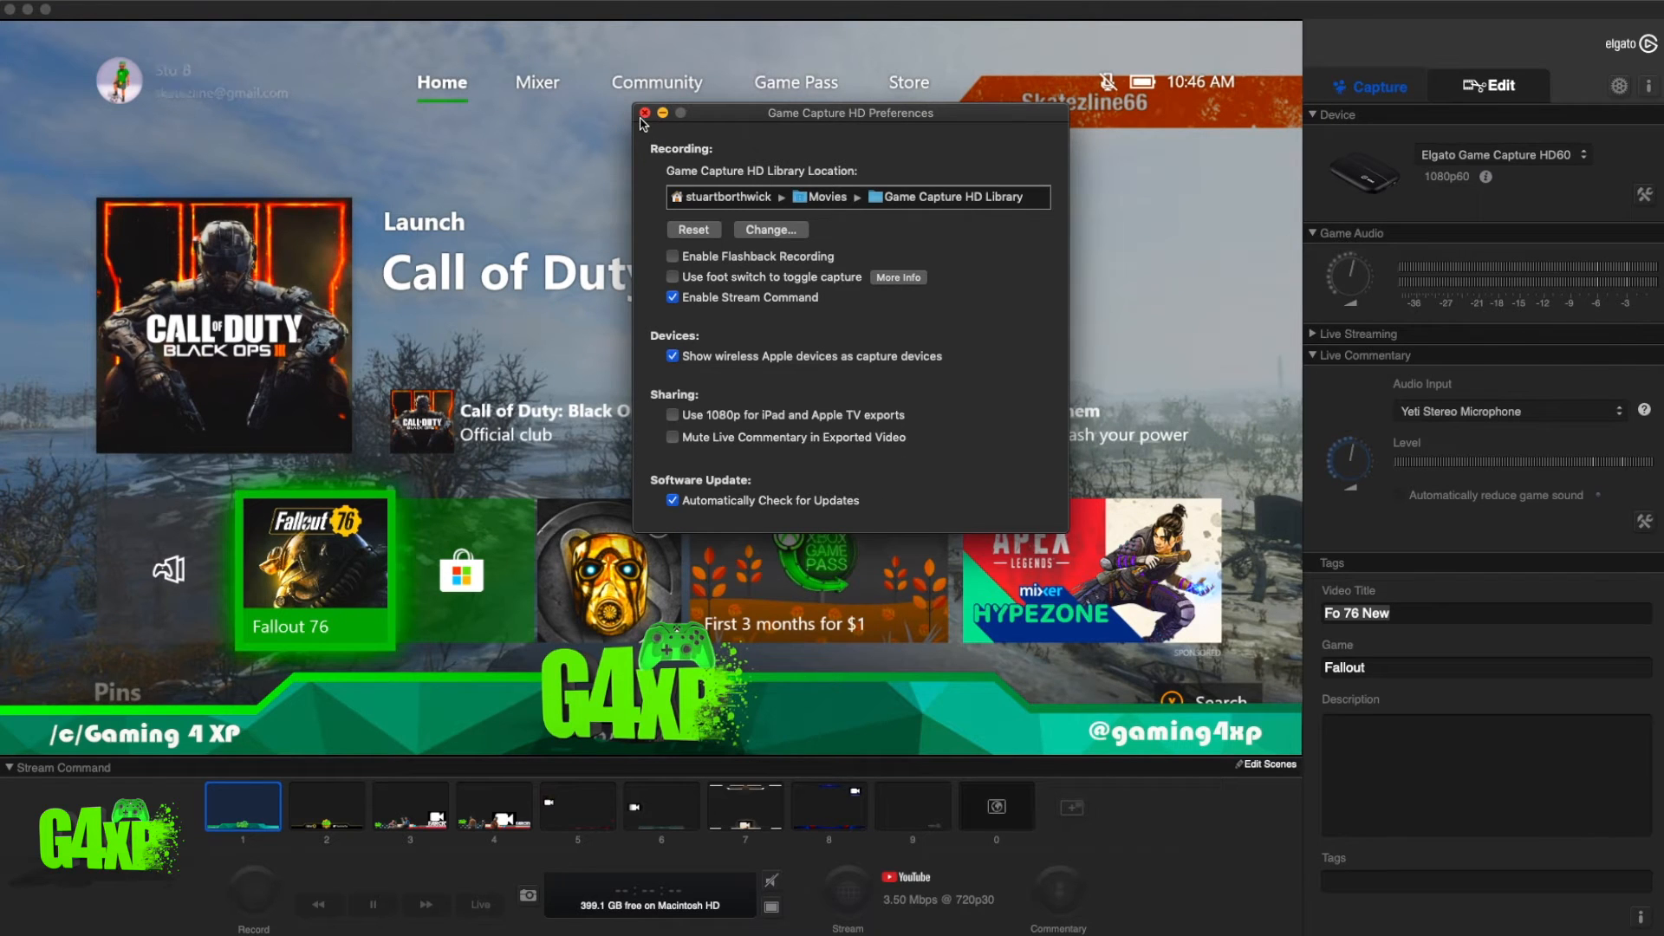
{"action": "key", "text": "super+w"}
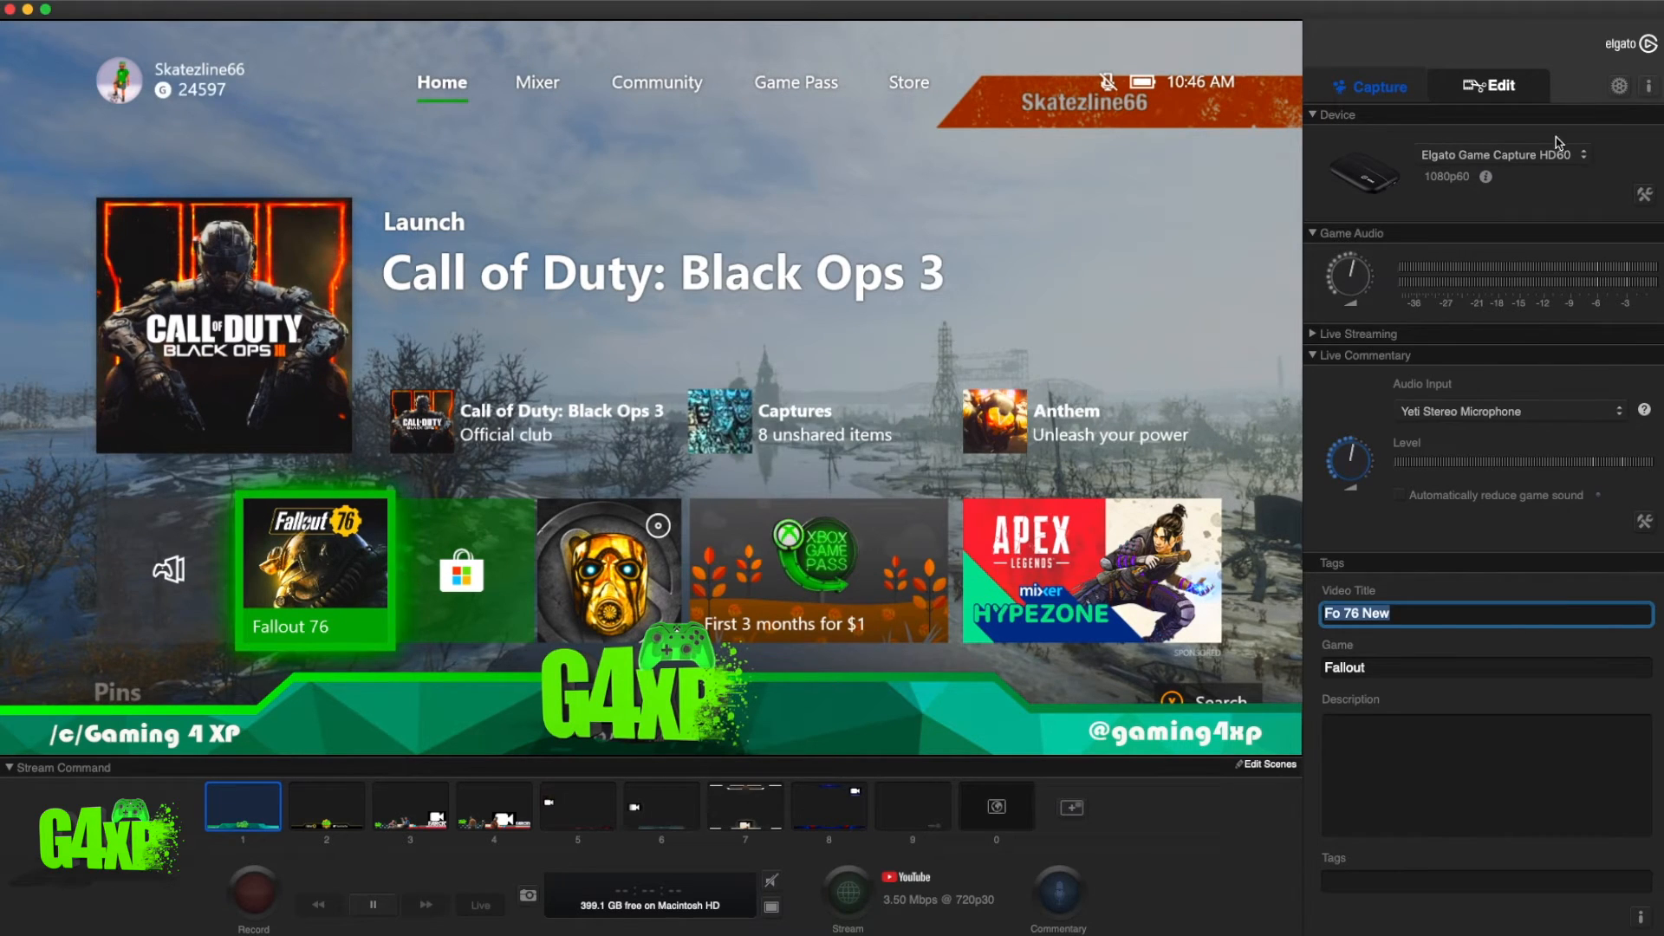
Check the HD60's capture options, keeping Xbox One, HDMI and HD 1080, and raise the capture quality slightly, to about 18 Mbps
{"action": "left_click", "coordinate": [1645, 195]}
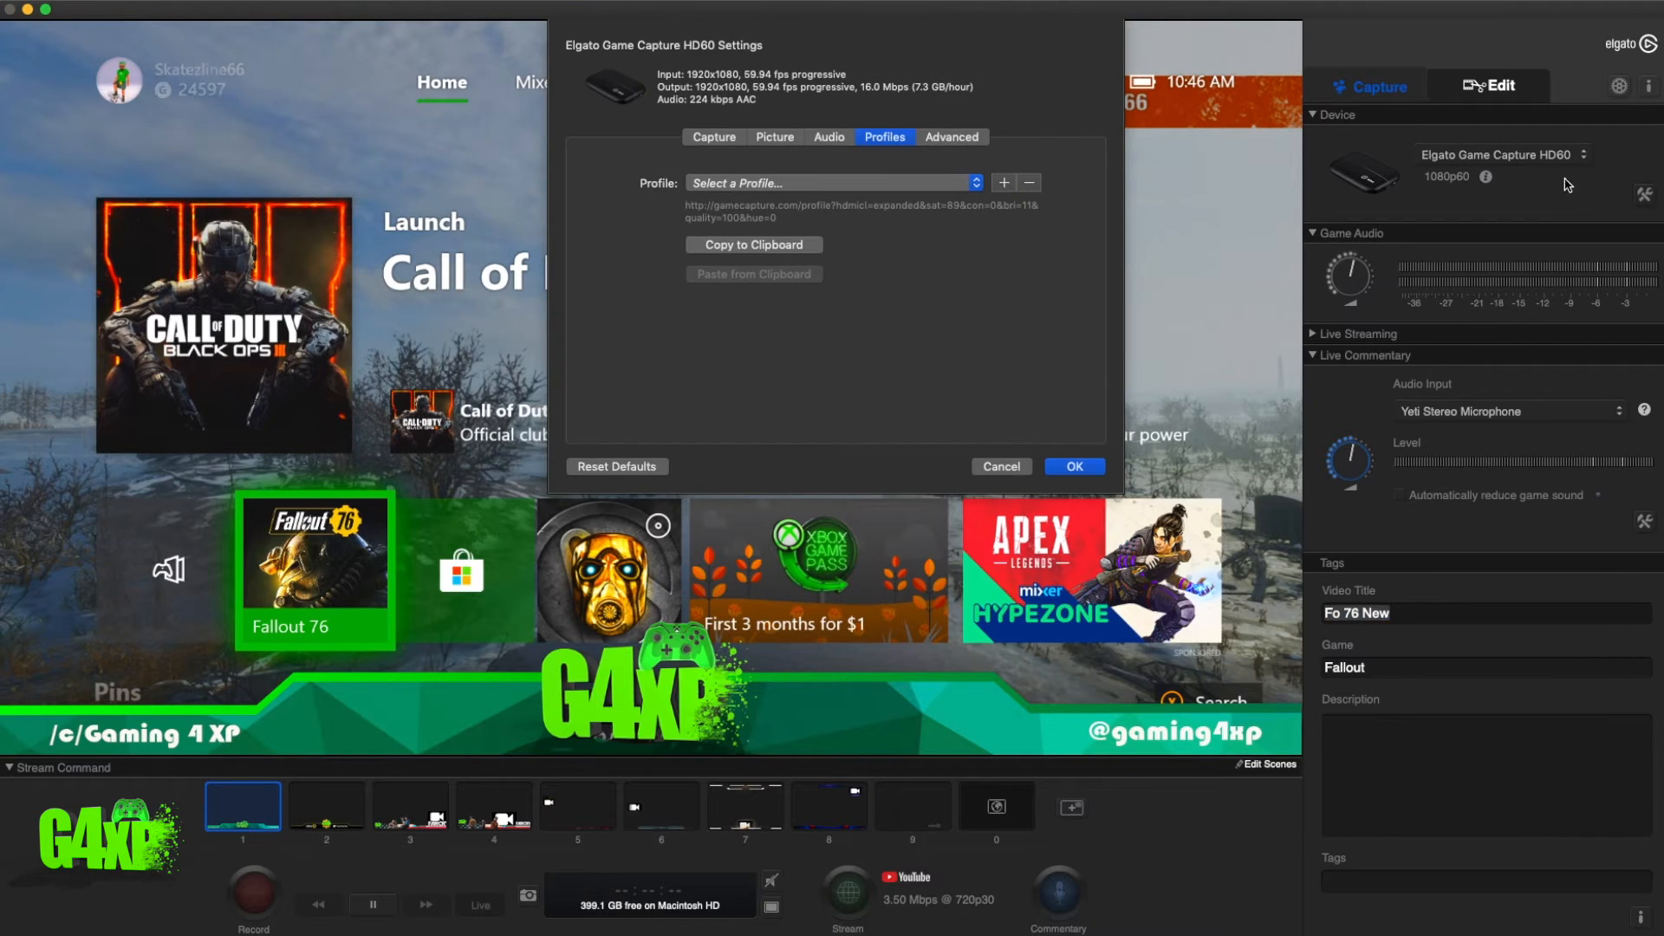
{"action": "left_click", "coordinate": [715, 140]}
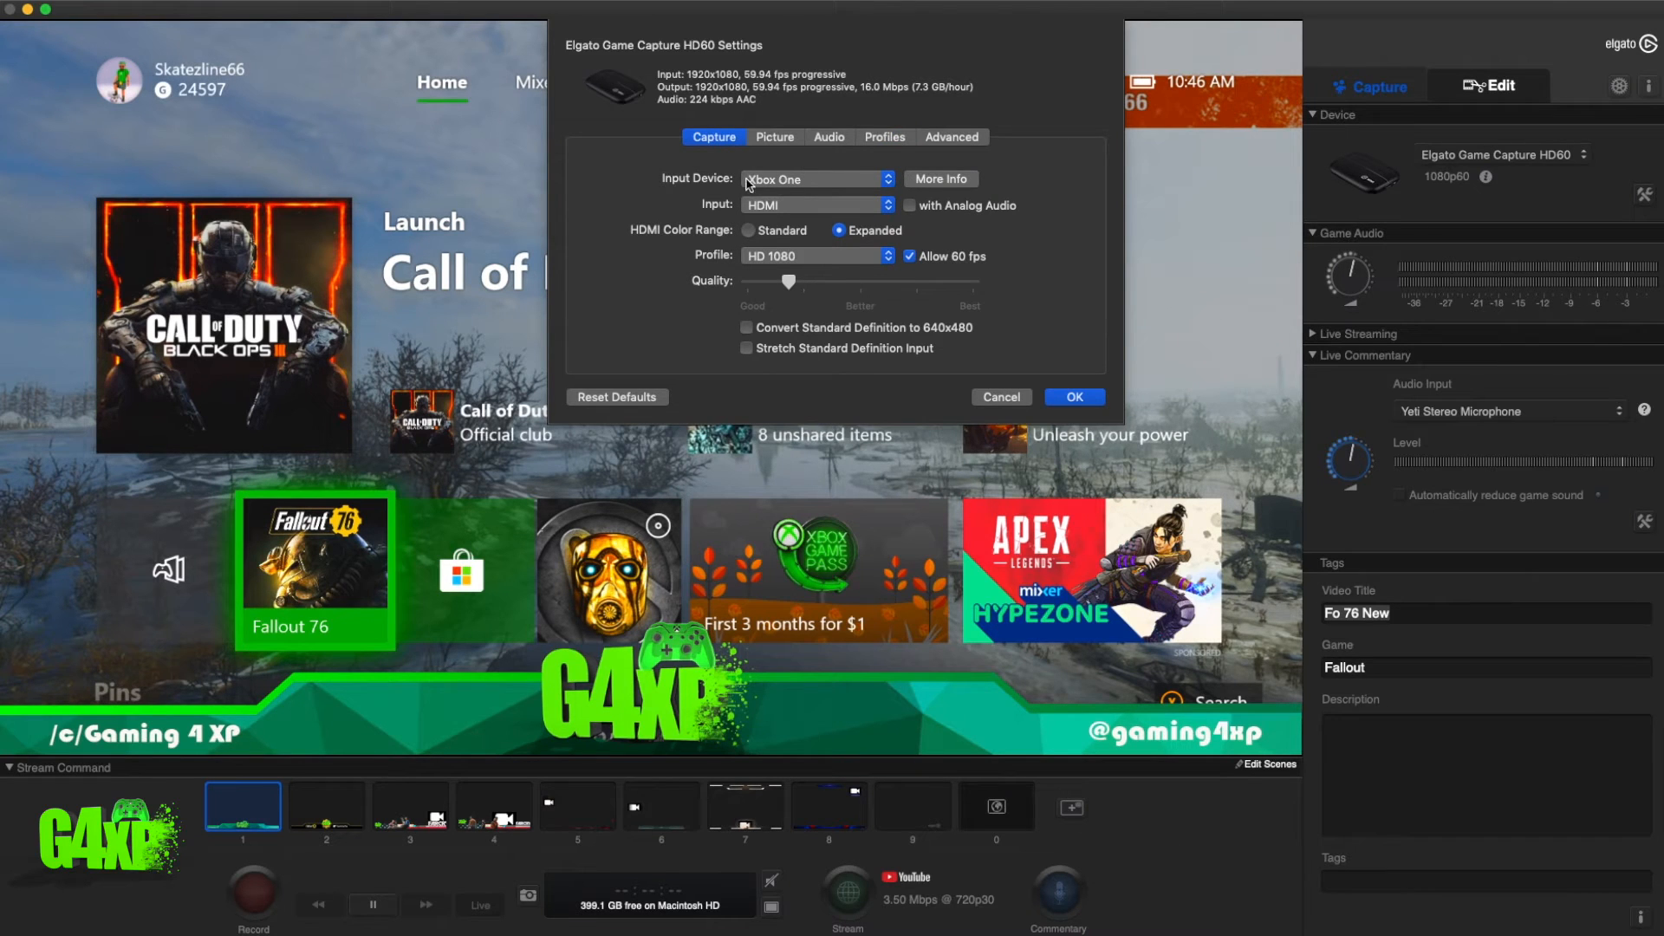
{"action": "left_click", "coordinate": [790, 182]}
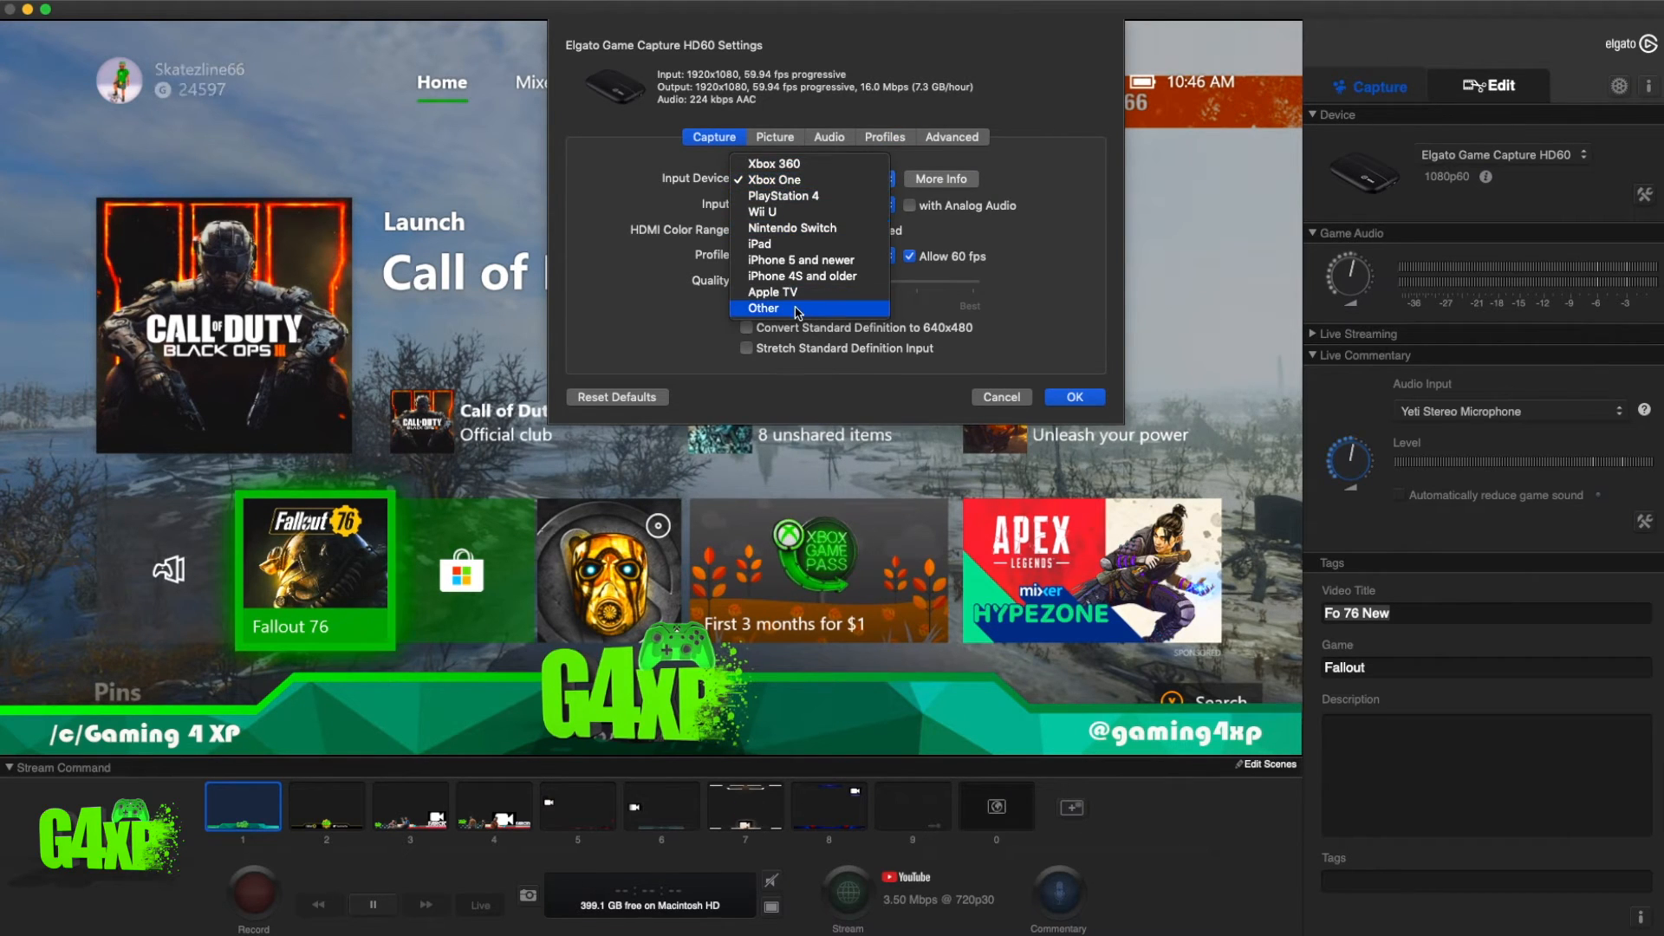
{"action": "left_click", "coordinate": [795, 183]}
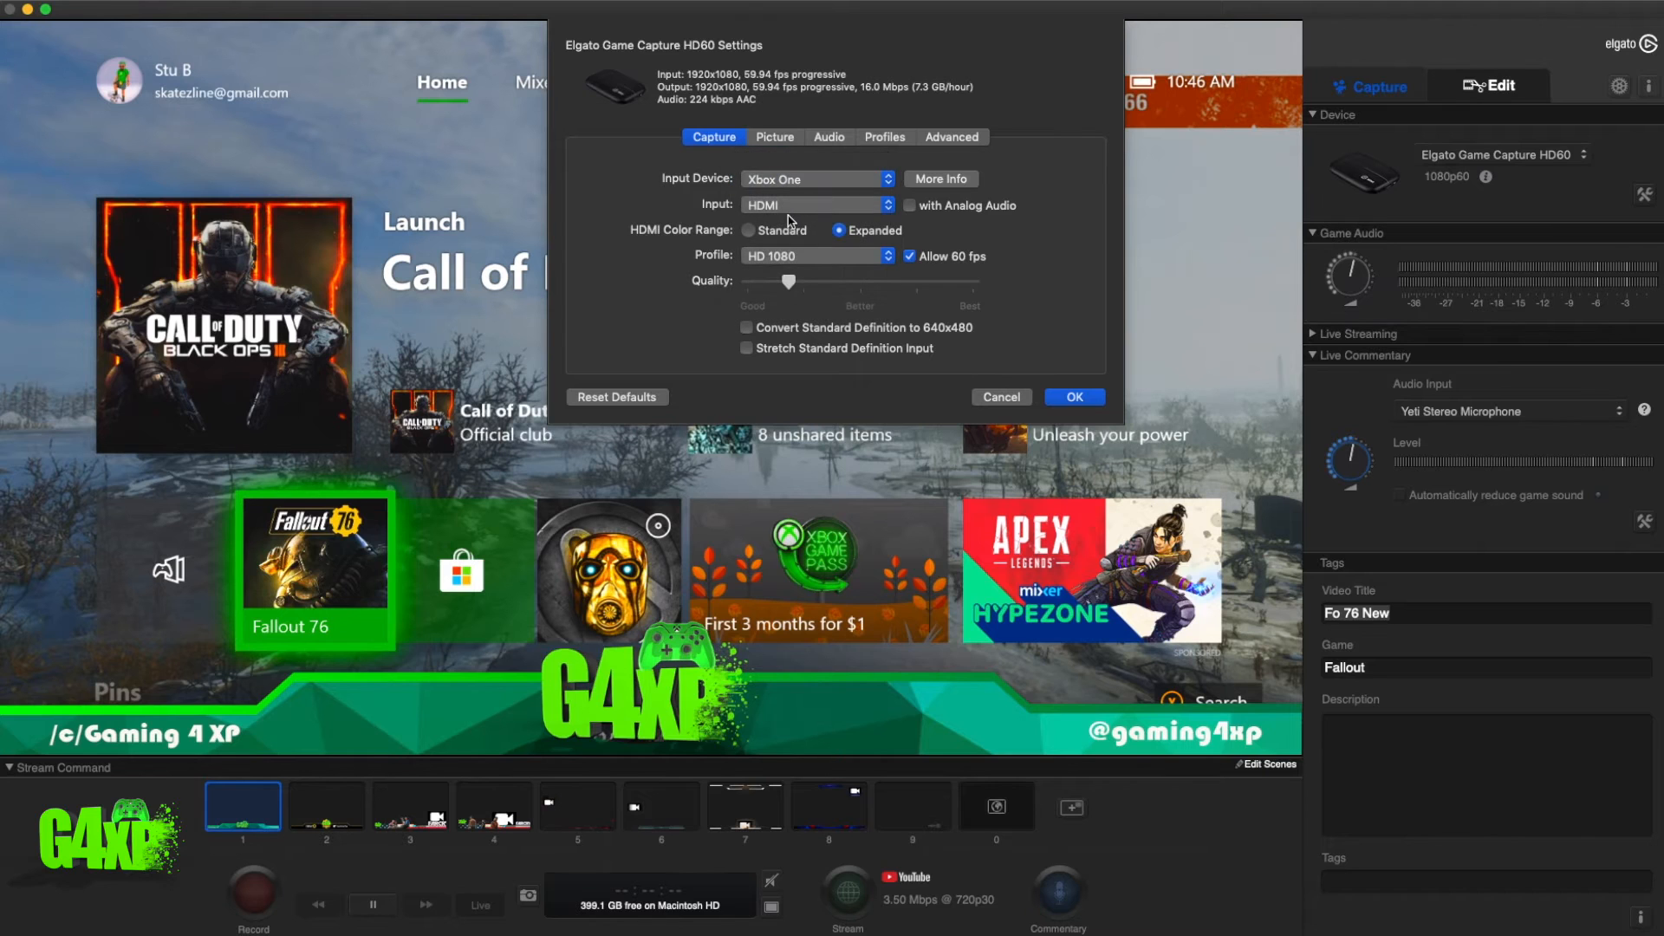
{"action": "left_click", "coordinate": [792, 218]}
{"action": "left_click", "coordinate": [795, 208]}
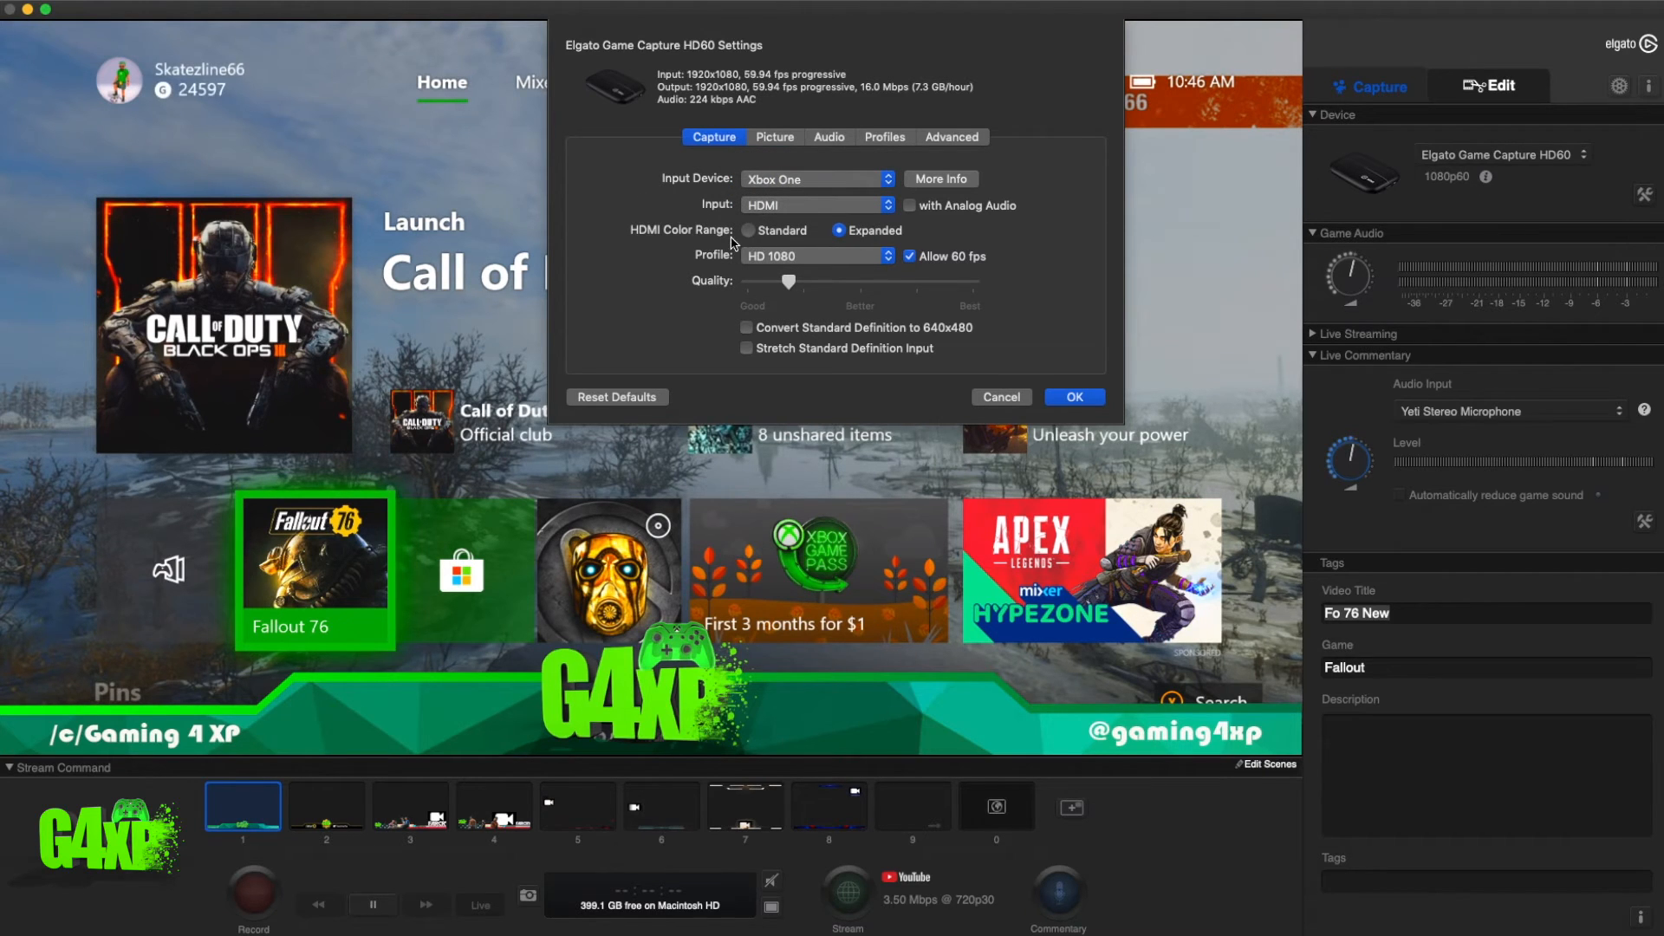
{"action": "left_click", "coordinate": [875, 260]}
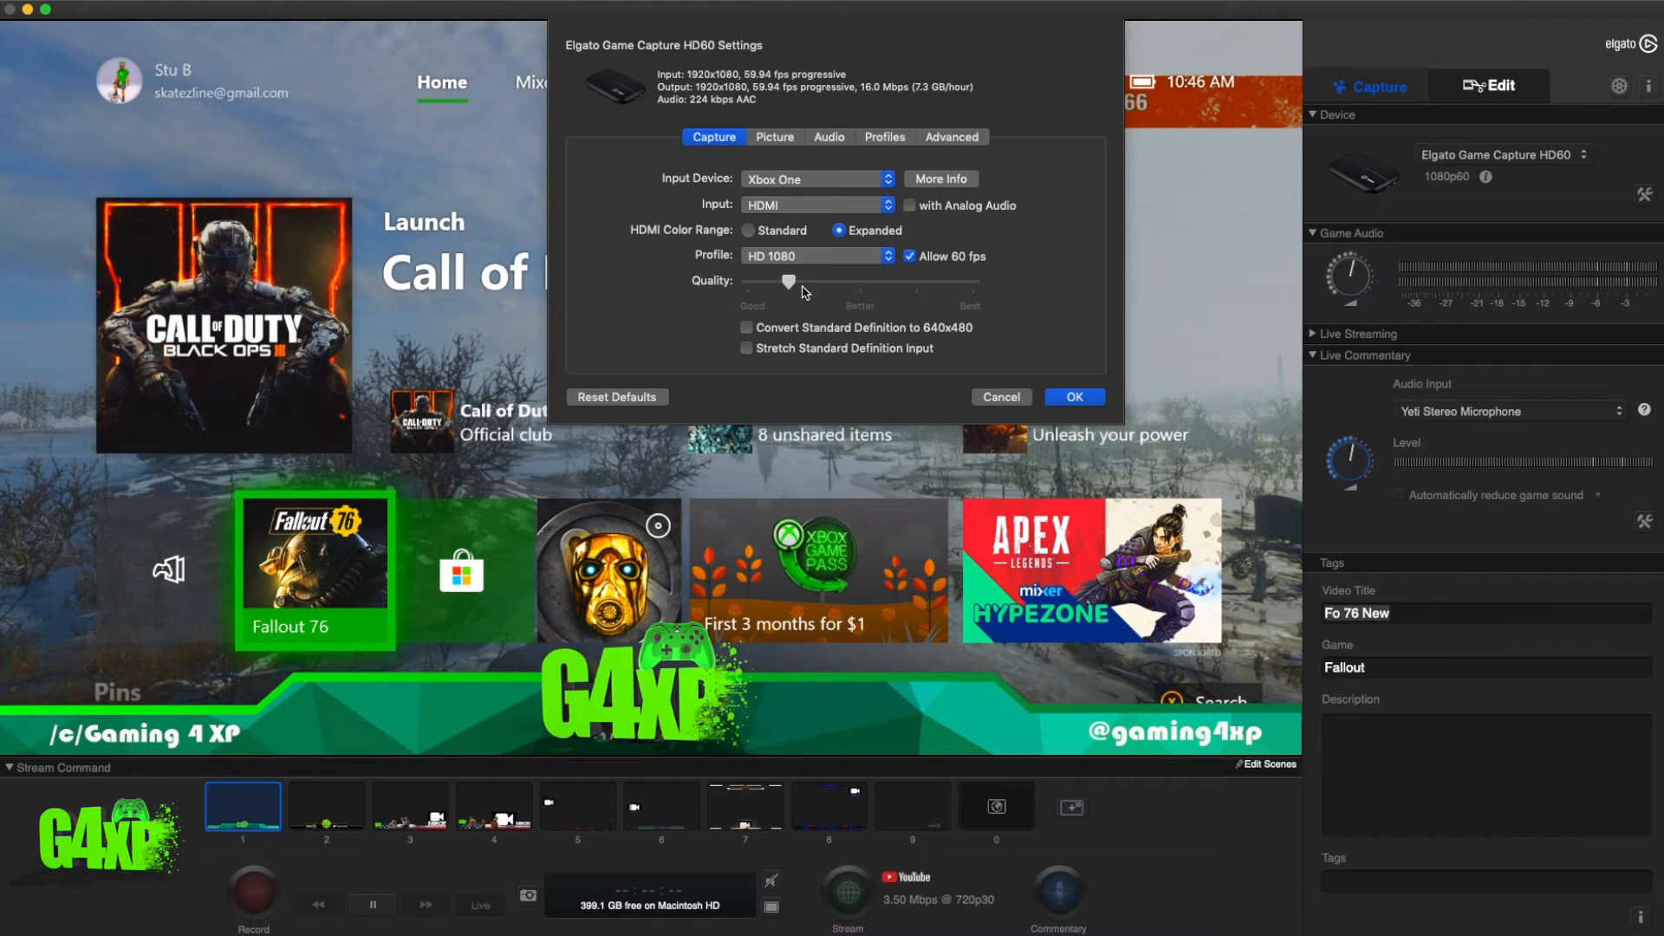
{"action": "left_click_drag", "start_coordinate": [787, 283], "coordinate": [805, 286]}
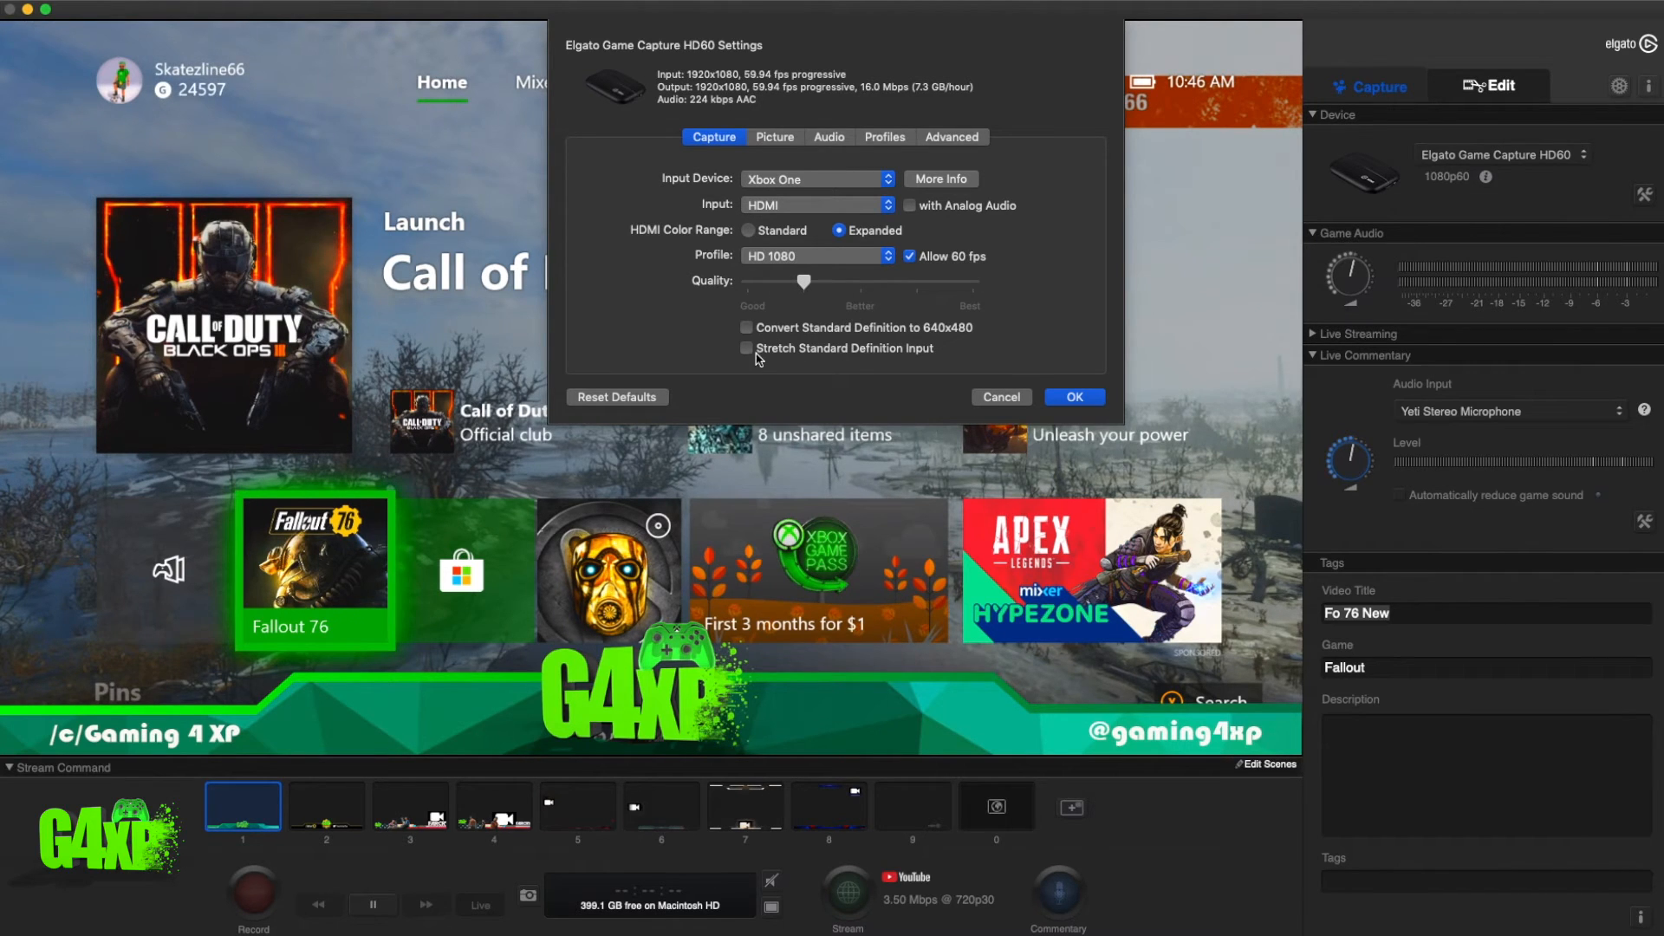
Review the HD60's picture, audio, profile and advanced settings, and accept the device settings
{"action": "left_click", "coordinate": [772, 136]}
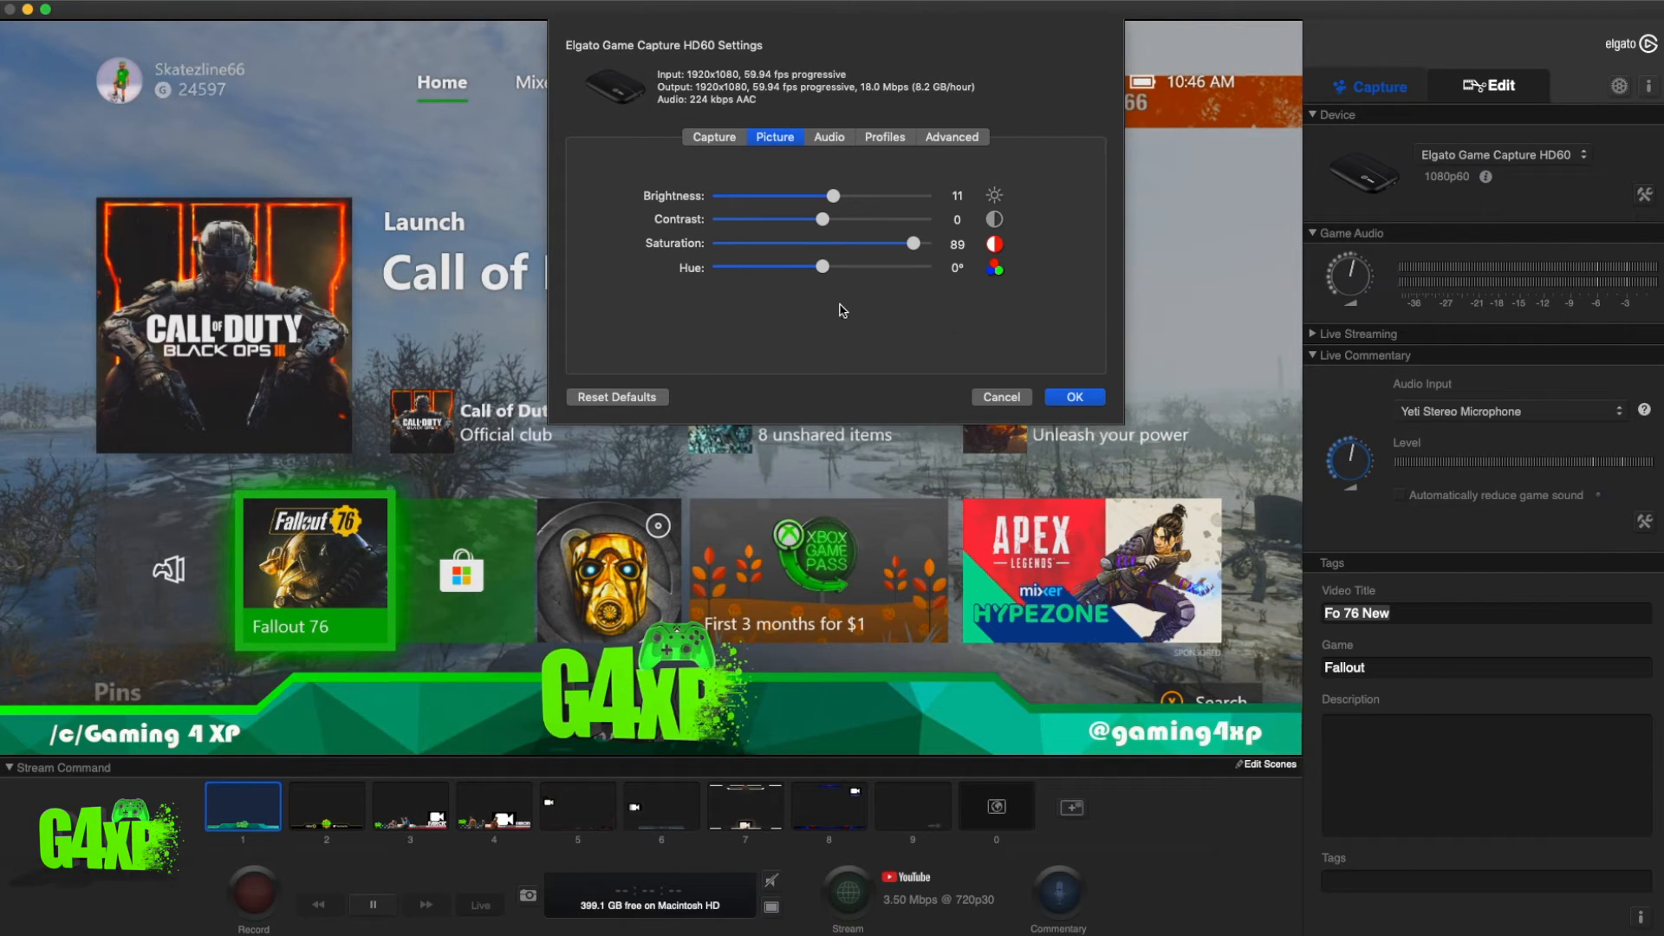
{"action": "left_click", "coordinate": [829, 139]}
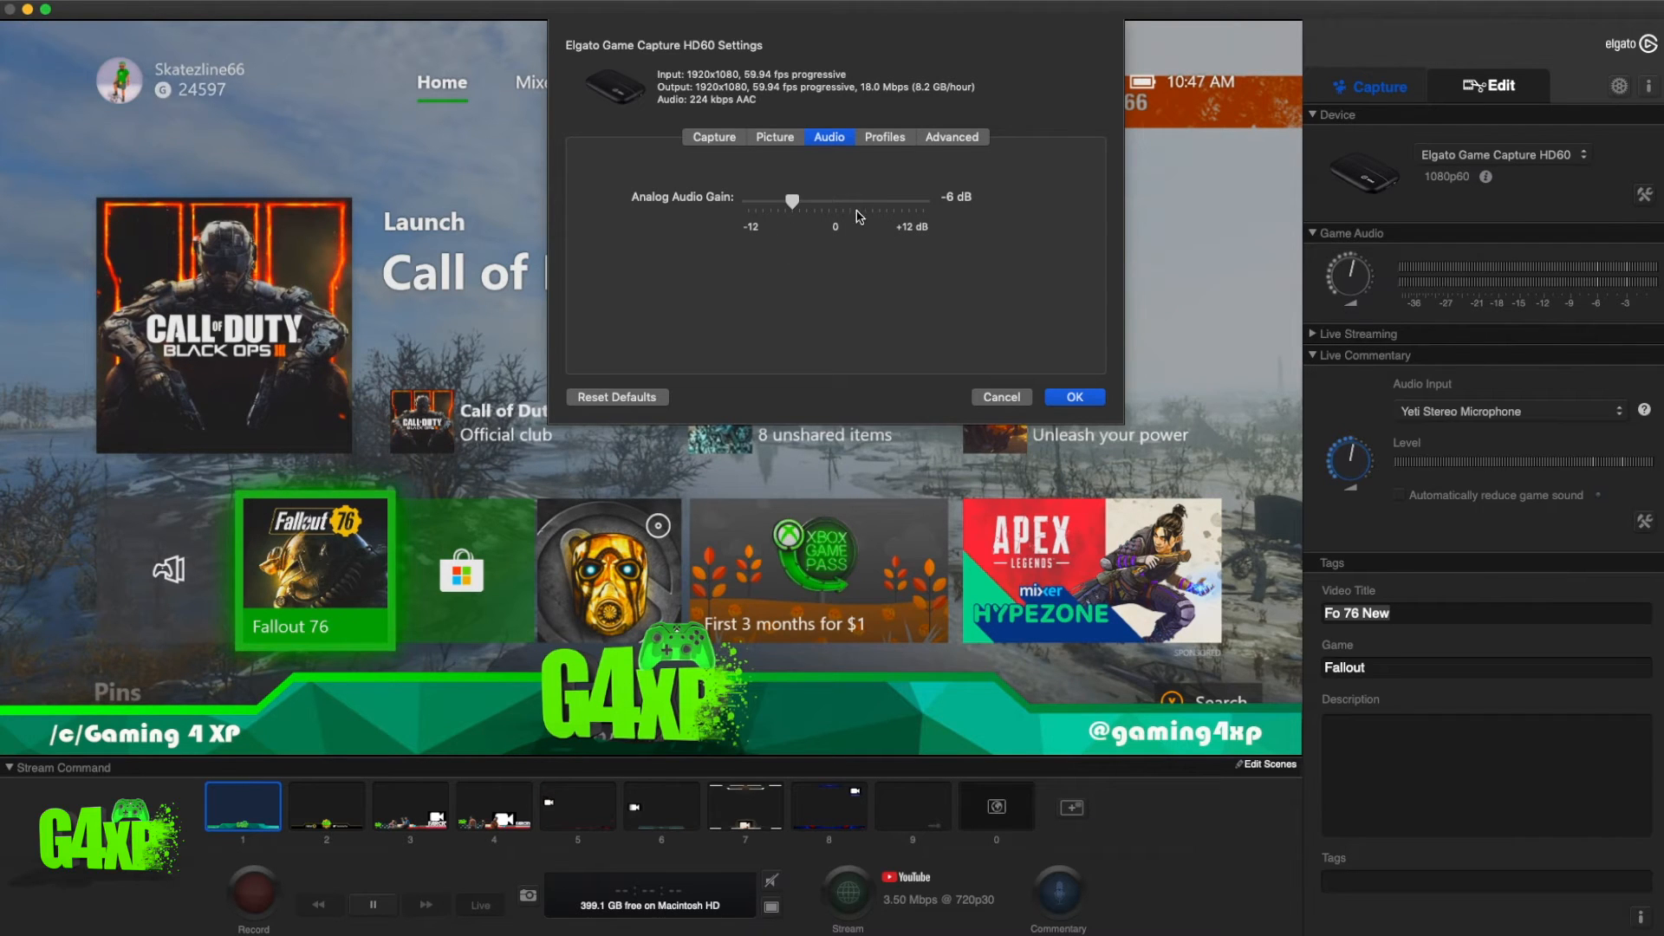
{"action": "left_click", "coordinate": [887, 139]}
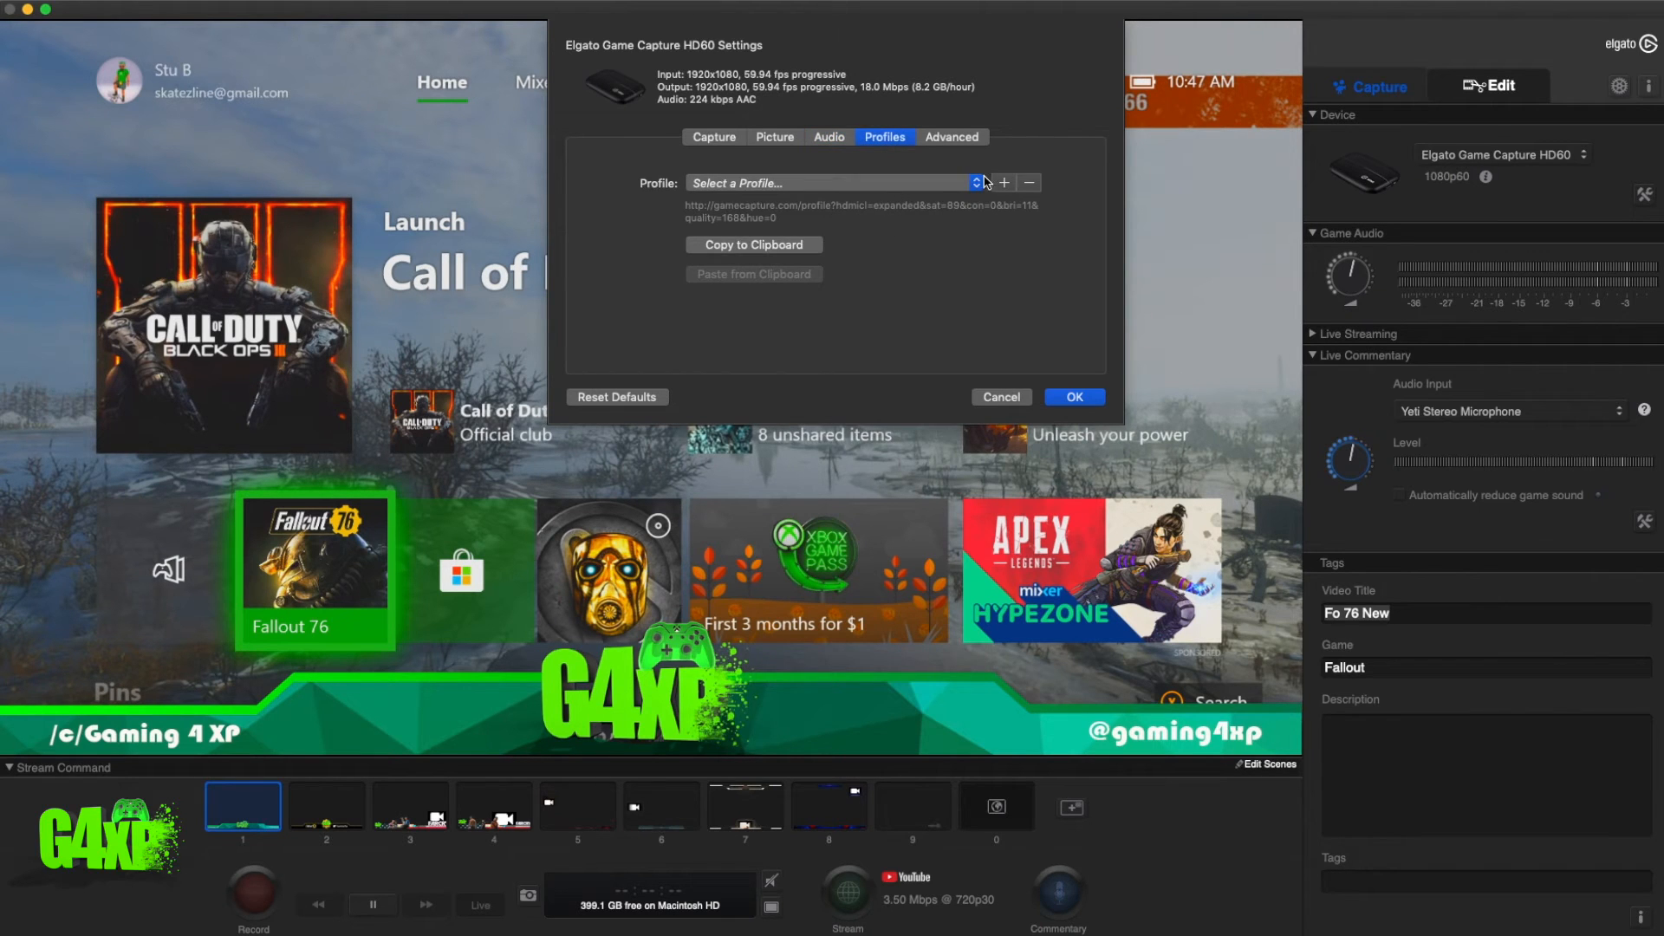
{"action": "left_click", "coordinate": [910, 183]}
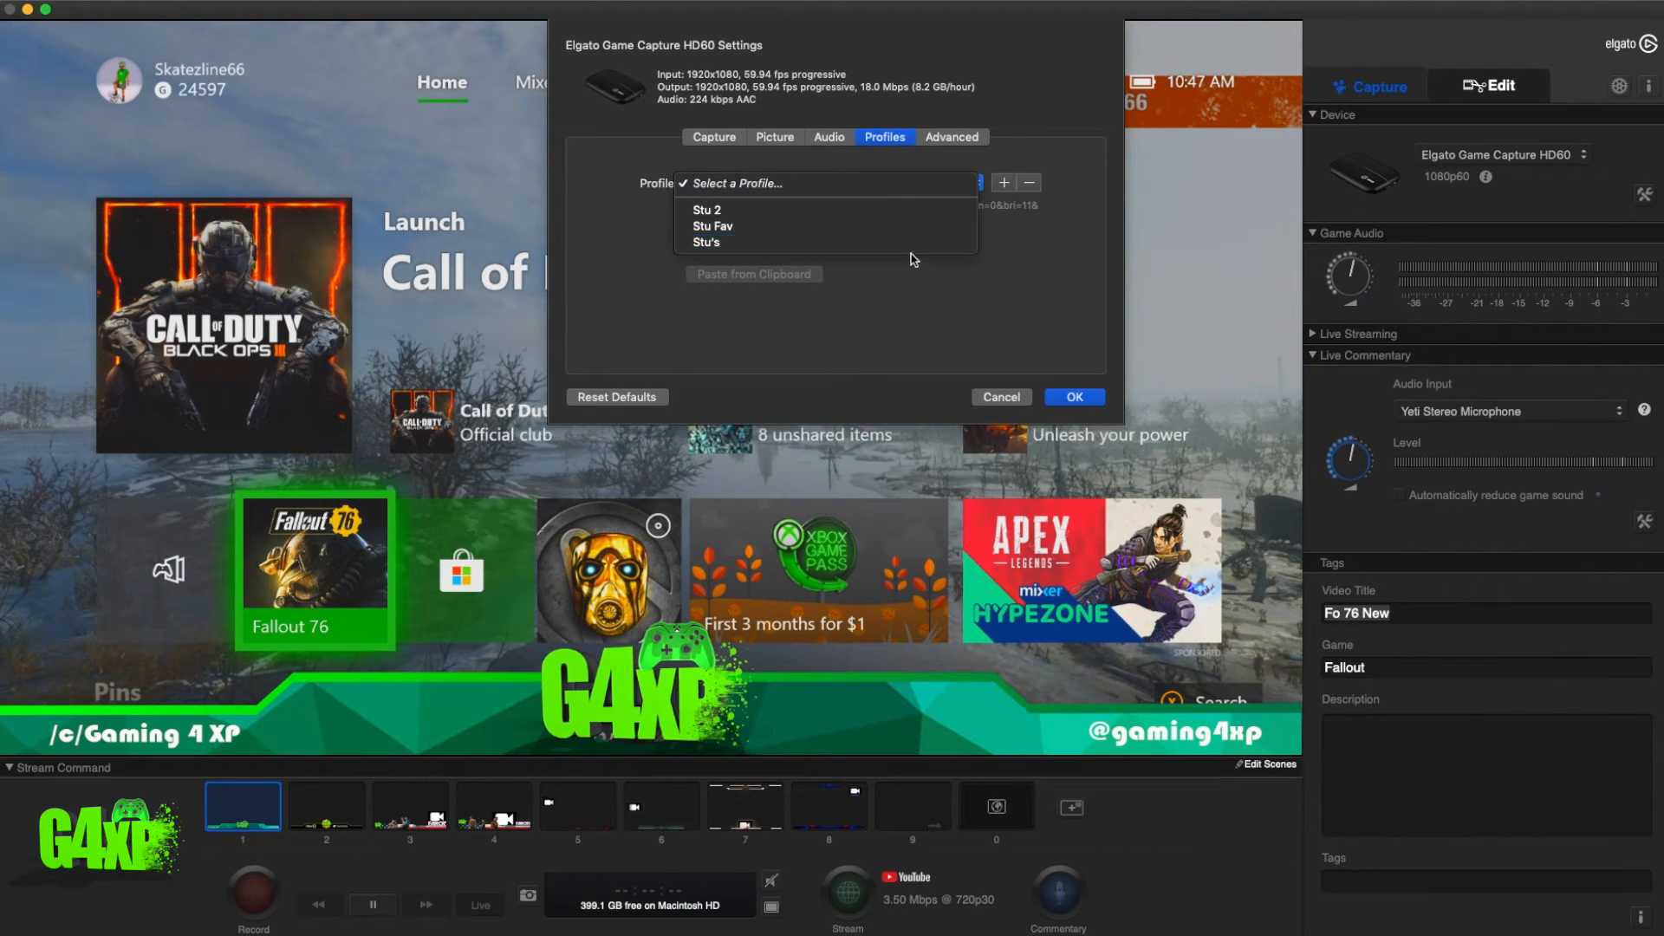
{"action": "left_click", "coordinate": [1098, 224]}
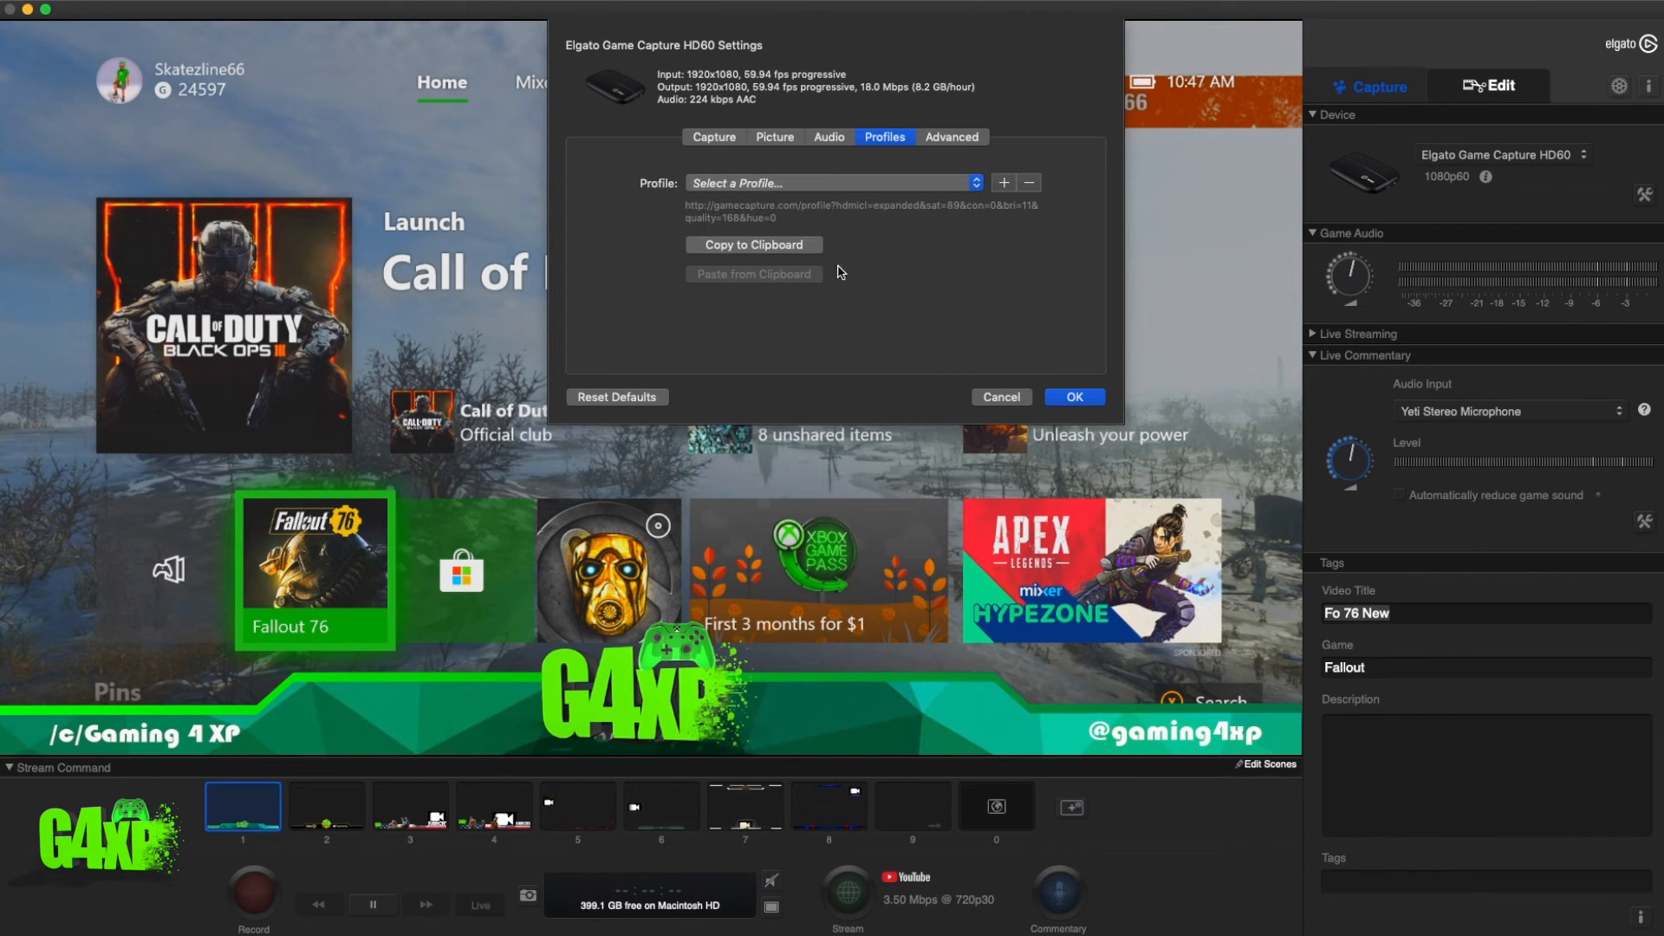
{"action": "left_click", "coordinate": [958, 138]}
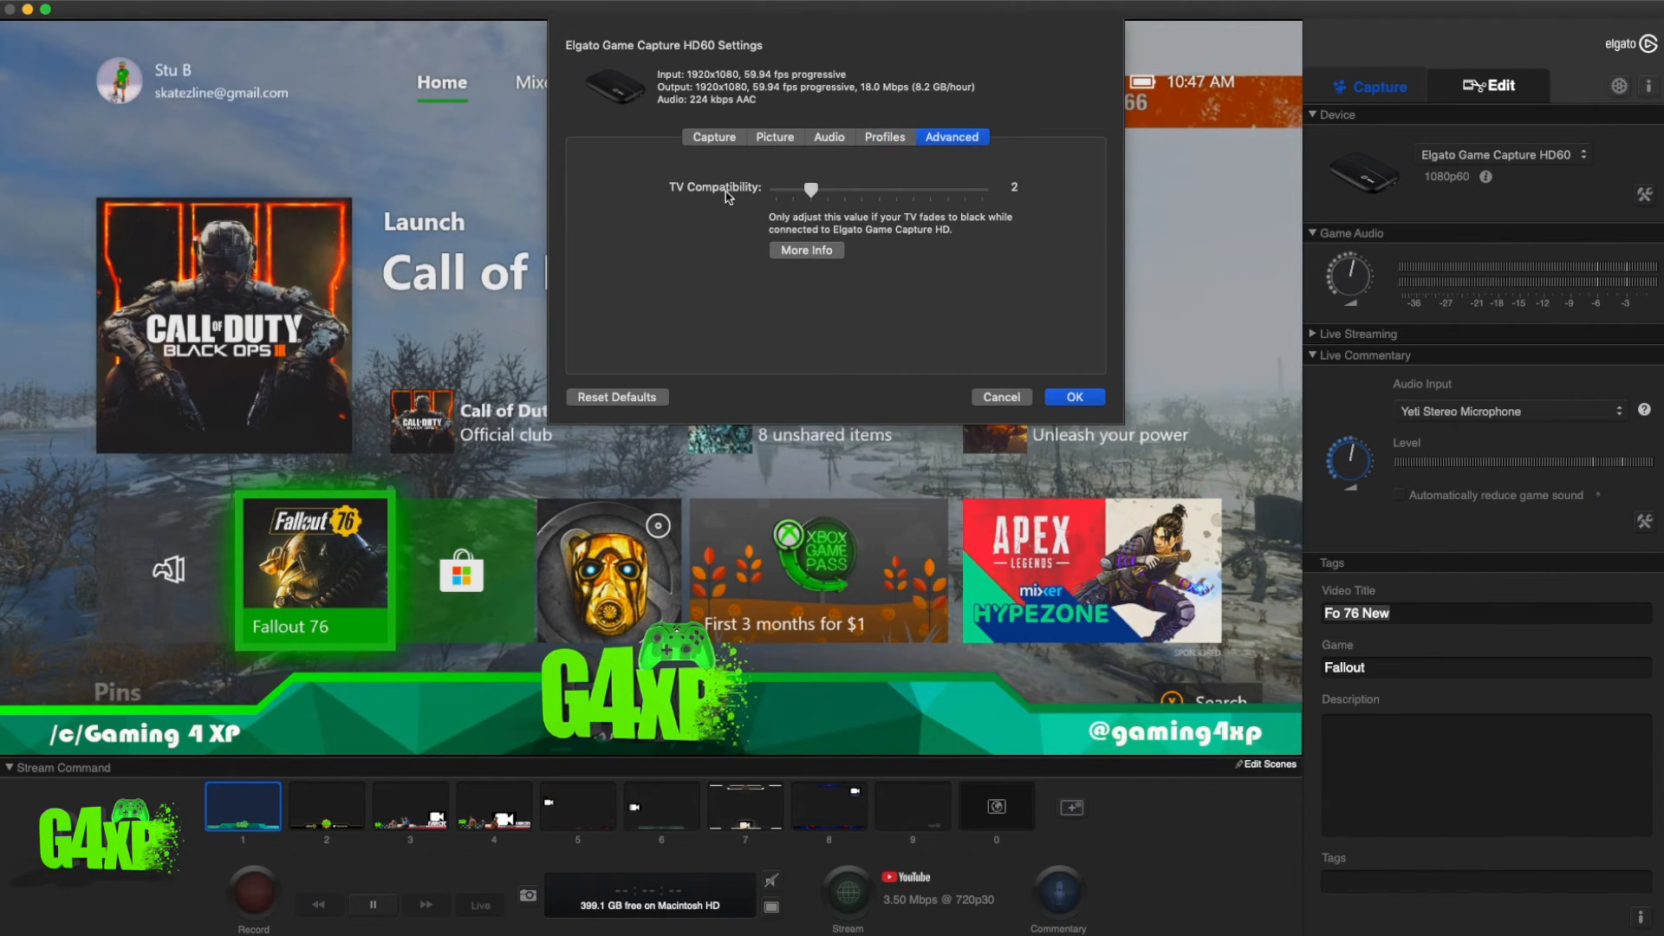
{"action": "left_click", "coordinate": [1073, 397]}
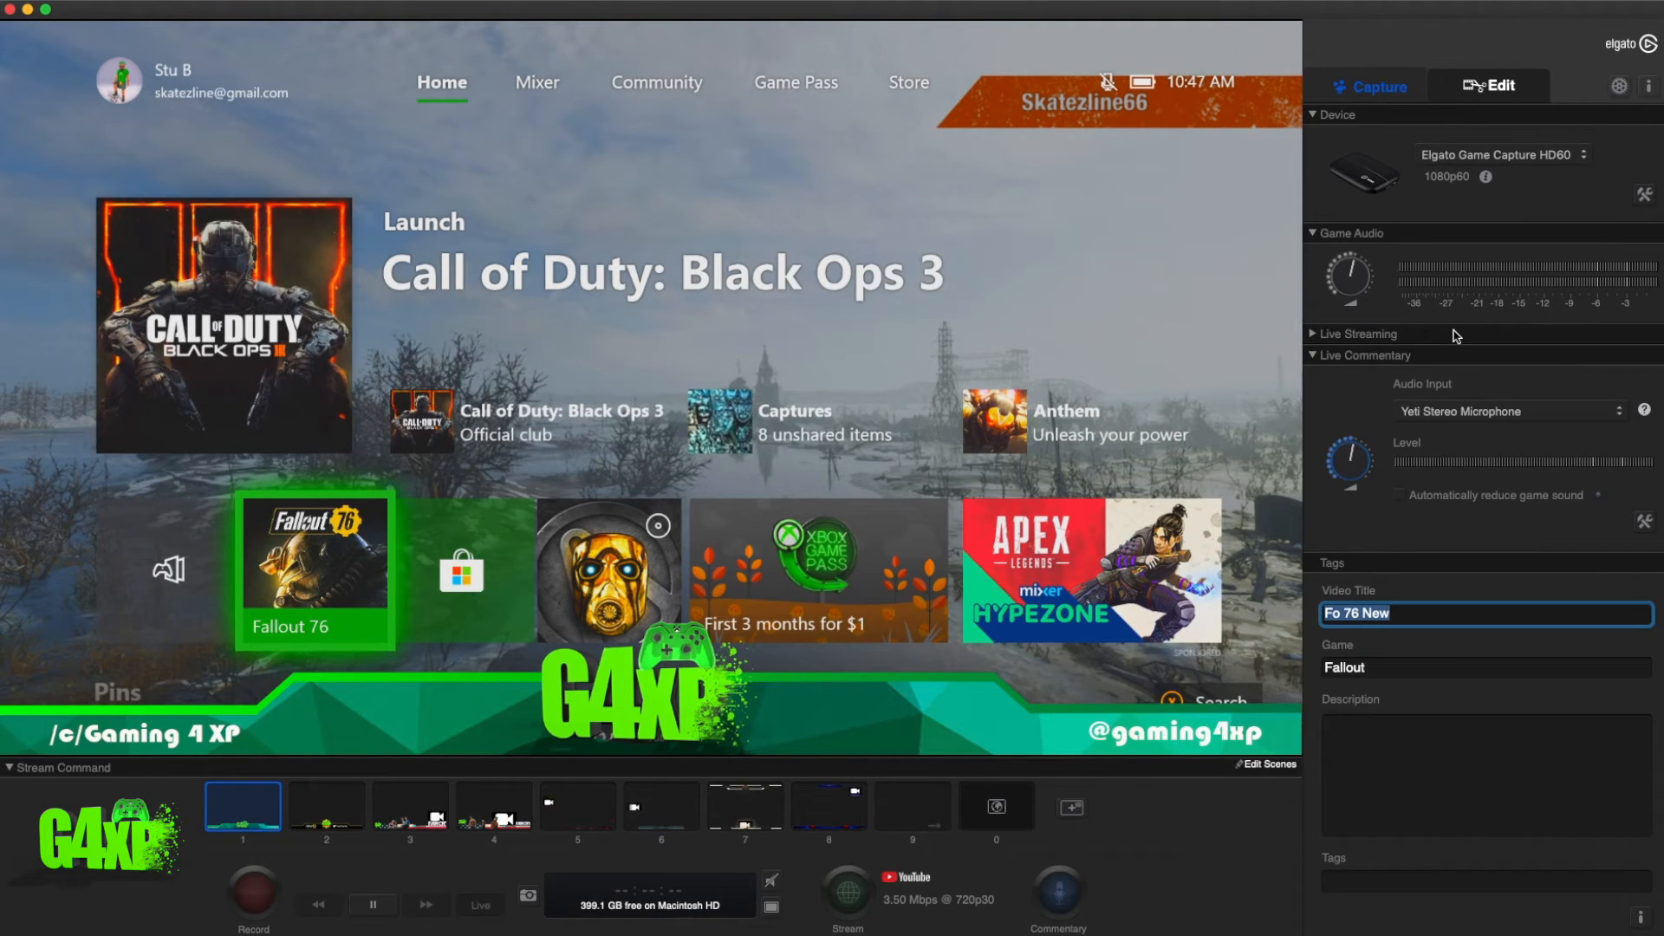
Expand the Live Streaming section, collapse Live Commentary and open the options of the listed YouTube streaming account
{"action": "left_click", "coordinate": [1312, 336]}
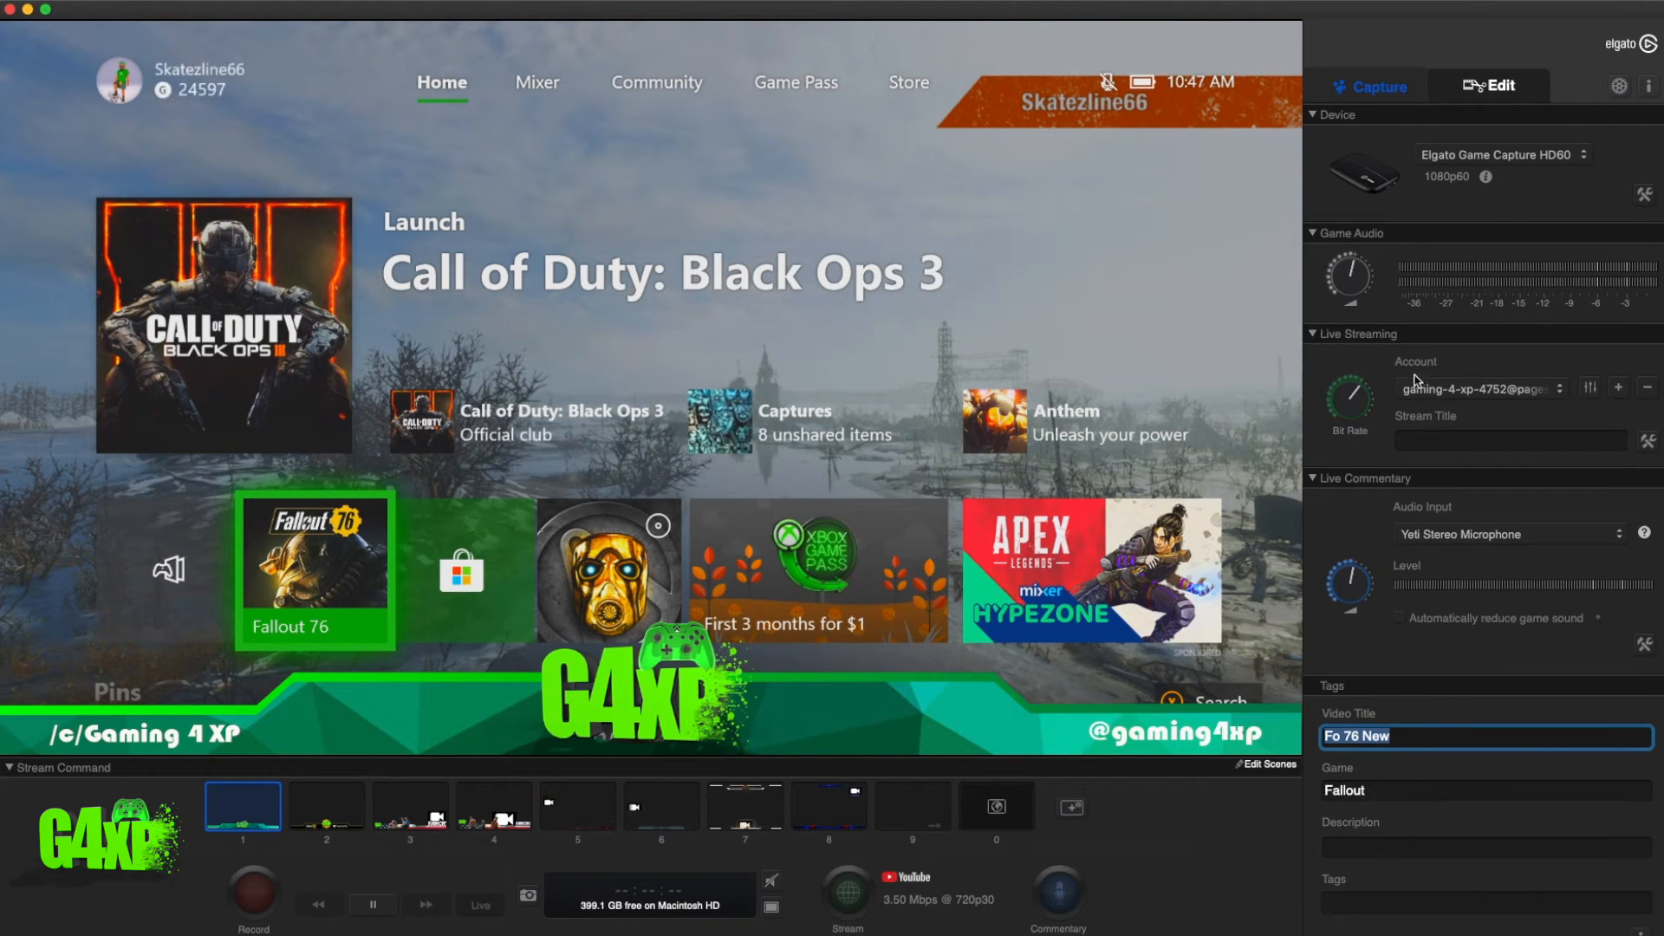
{"action": "left_click", "coordinate": [1313, 479]}
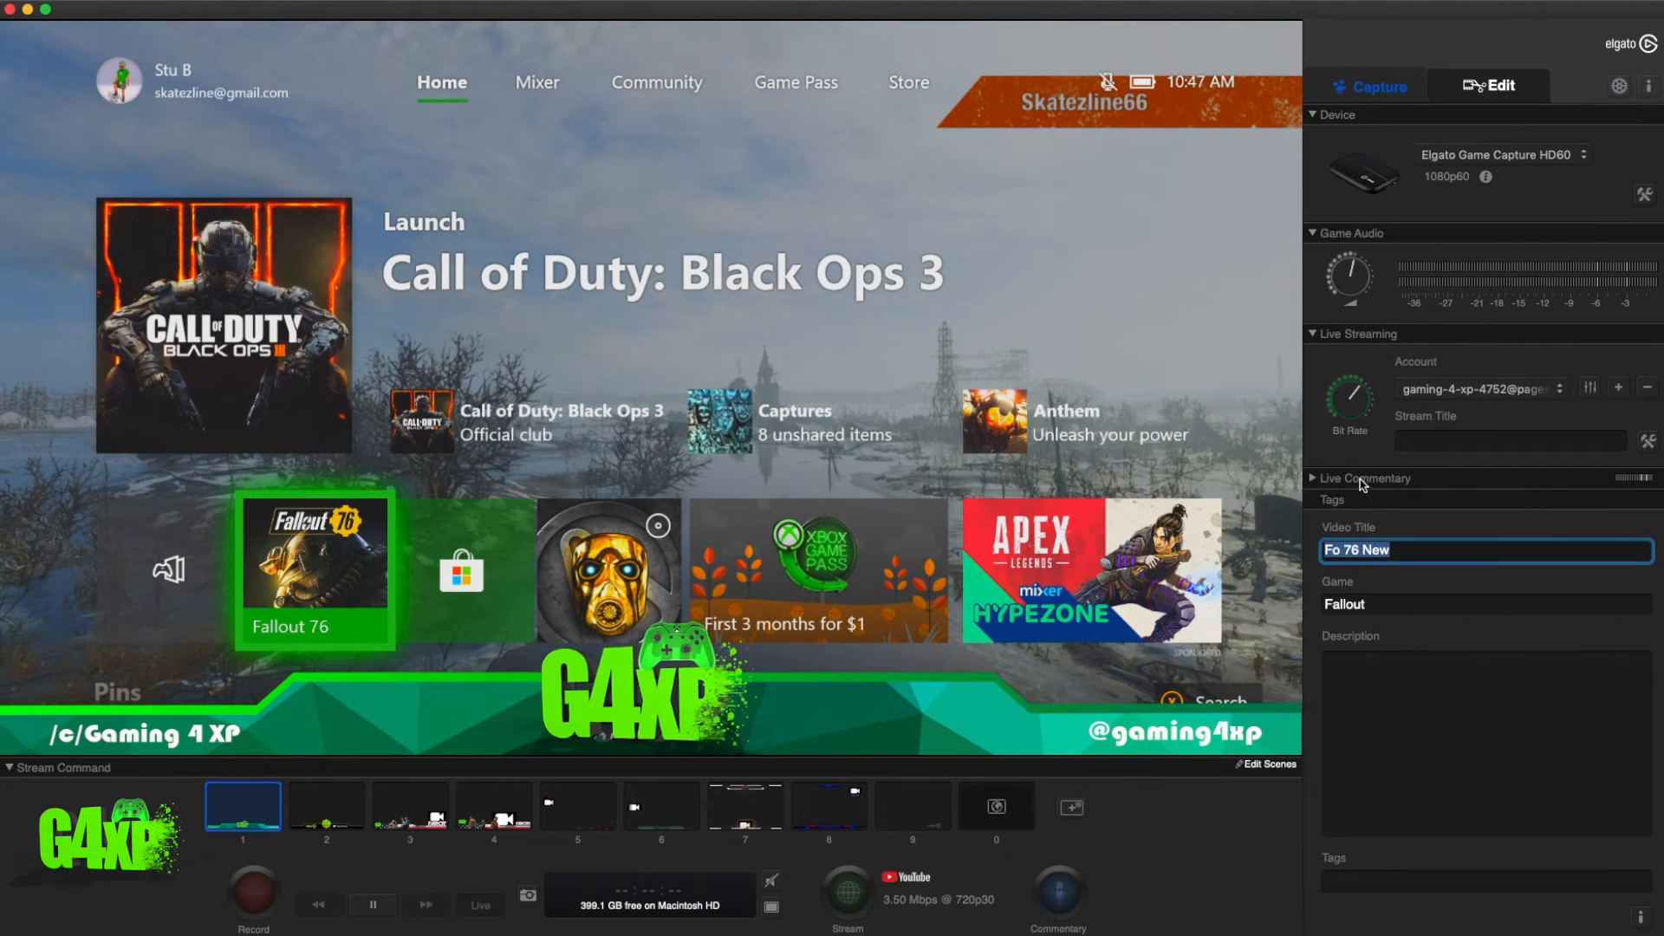
{"action": "left_click", "coordinate": [1516, 397]}
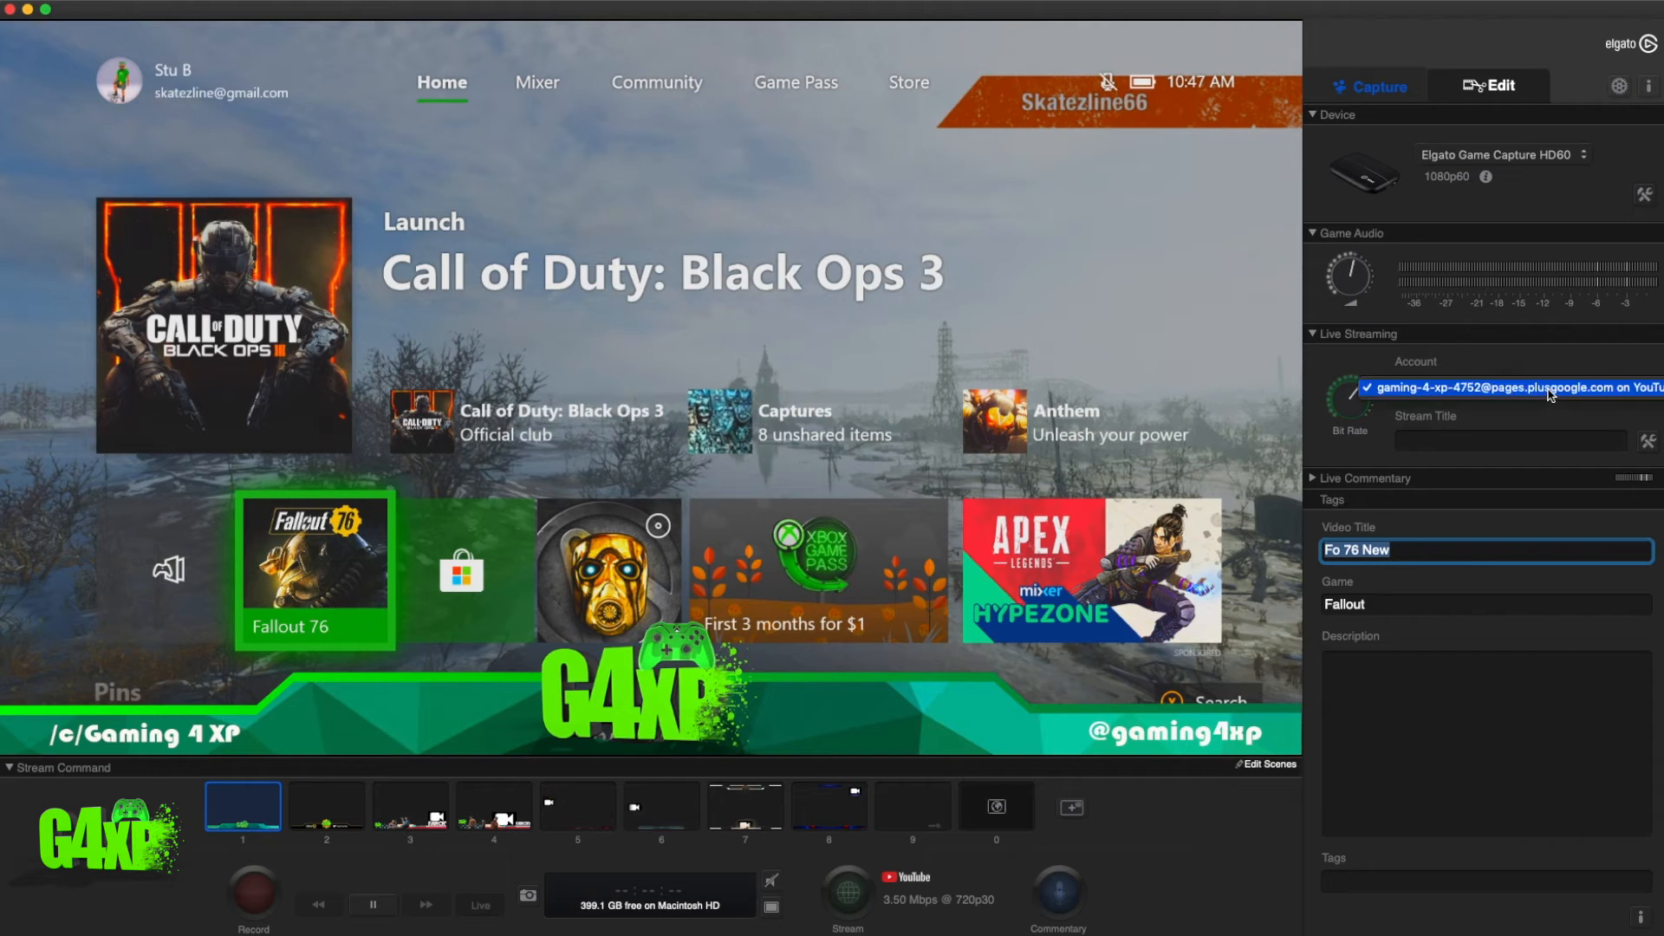
{"action": "left_click", "coordinate": [1341, 461]}
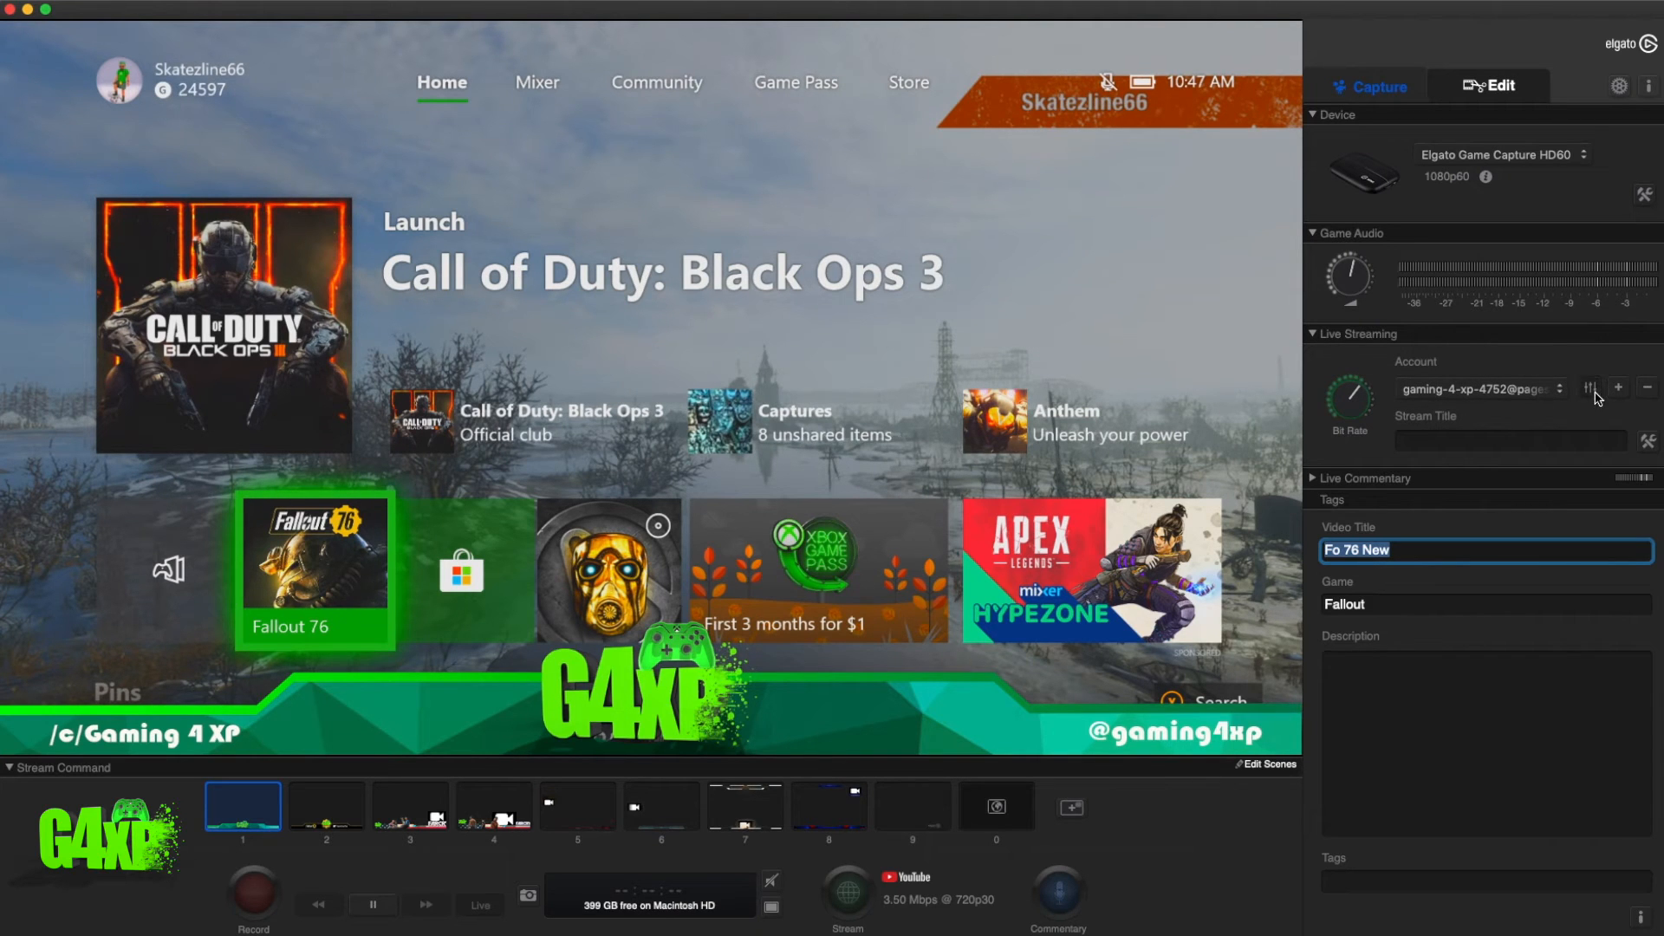
{"action": "left_click", "coordinate": [1594, 393]}
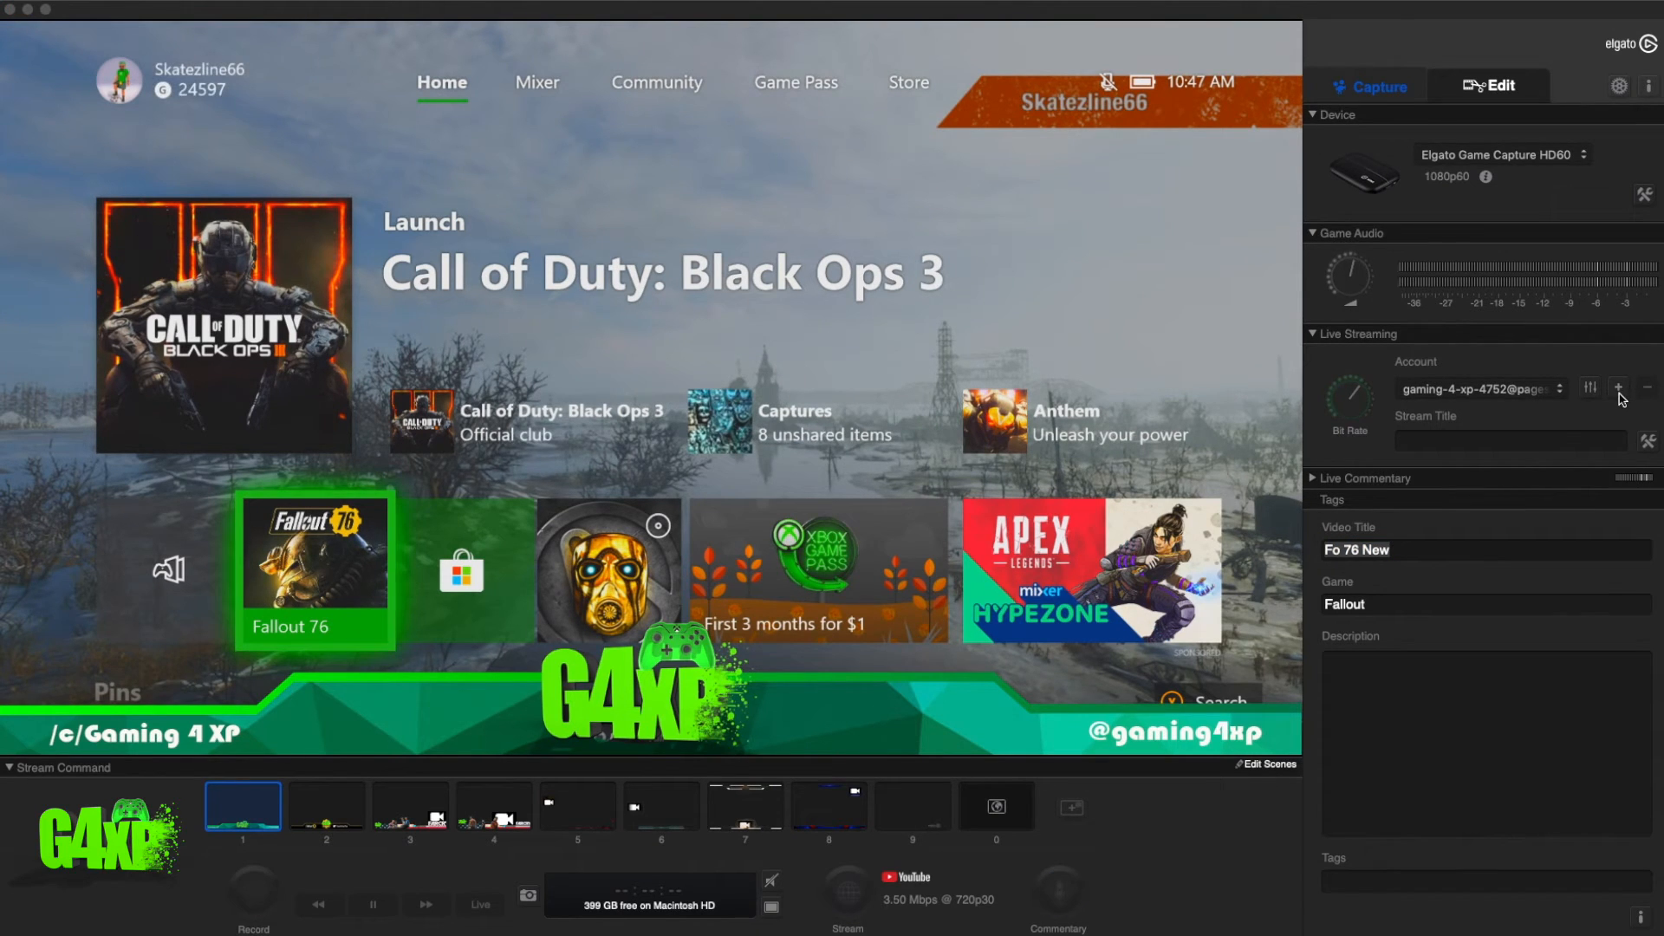
Check which streaming services can be added as accounts, and raise the live stream's bit rate to 5.00 Mbps at 1080p
{"action": "left_click", "coordinate": [1618, 389]}
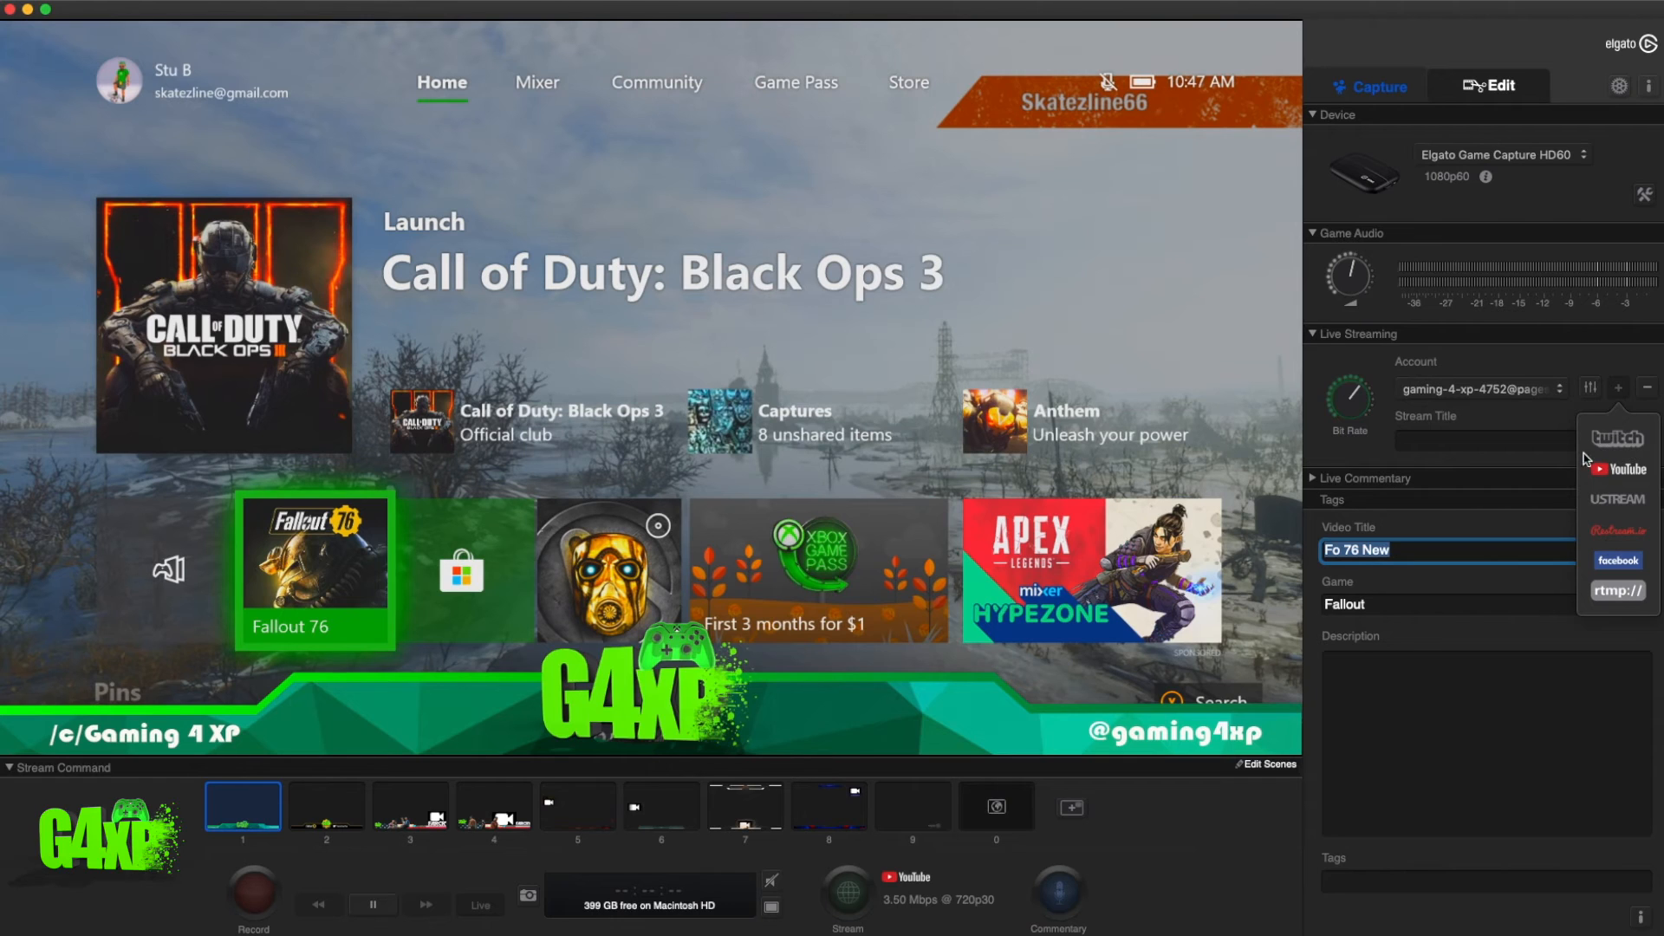
{"action": "left_click", "coordinate": [1319, 371]}
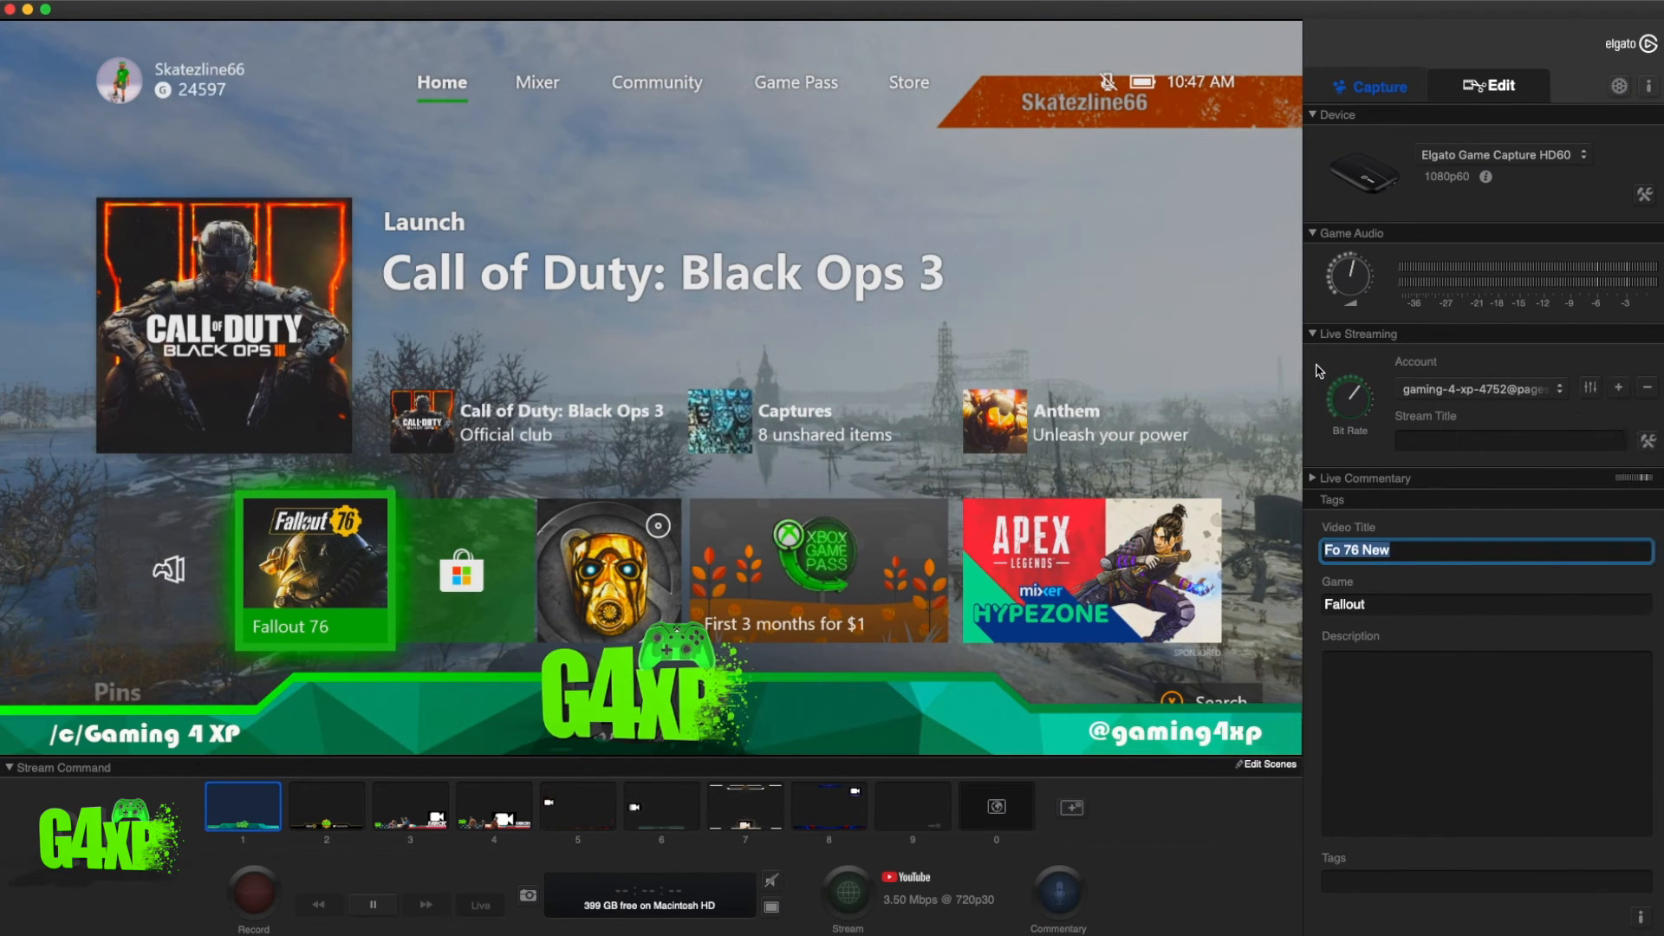
{"action": "mouse_move", "coordinate": [1372, 420]}
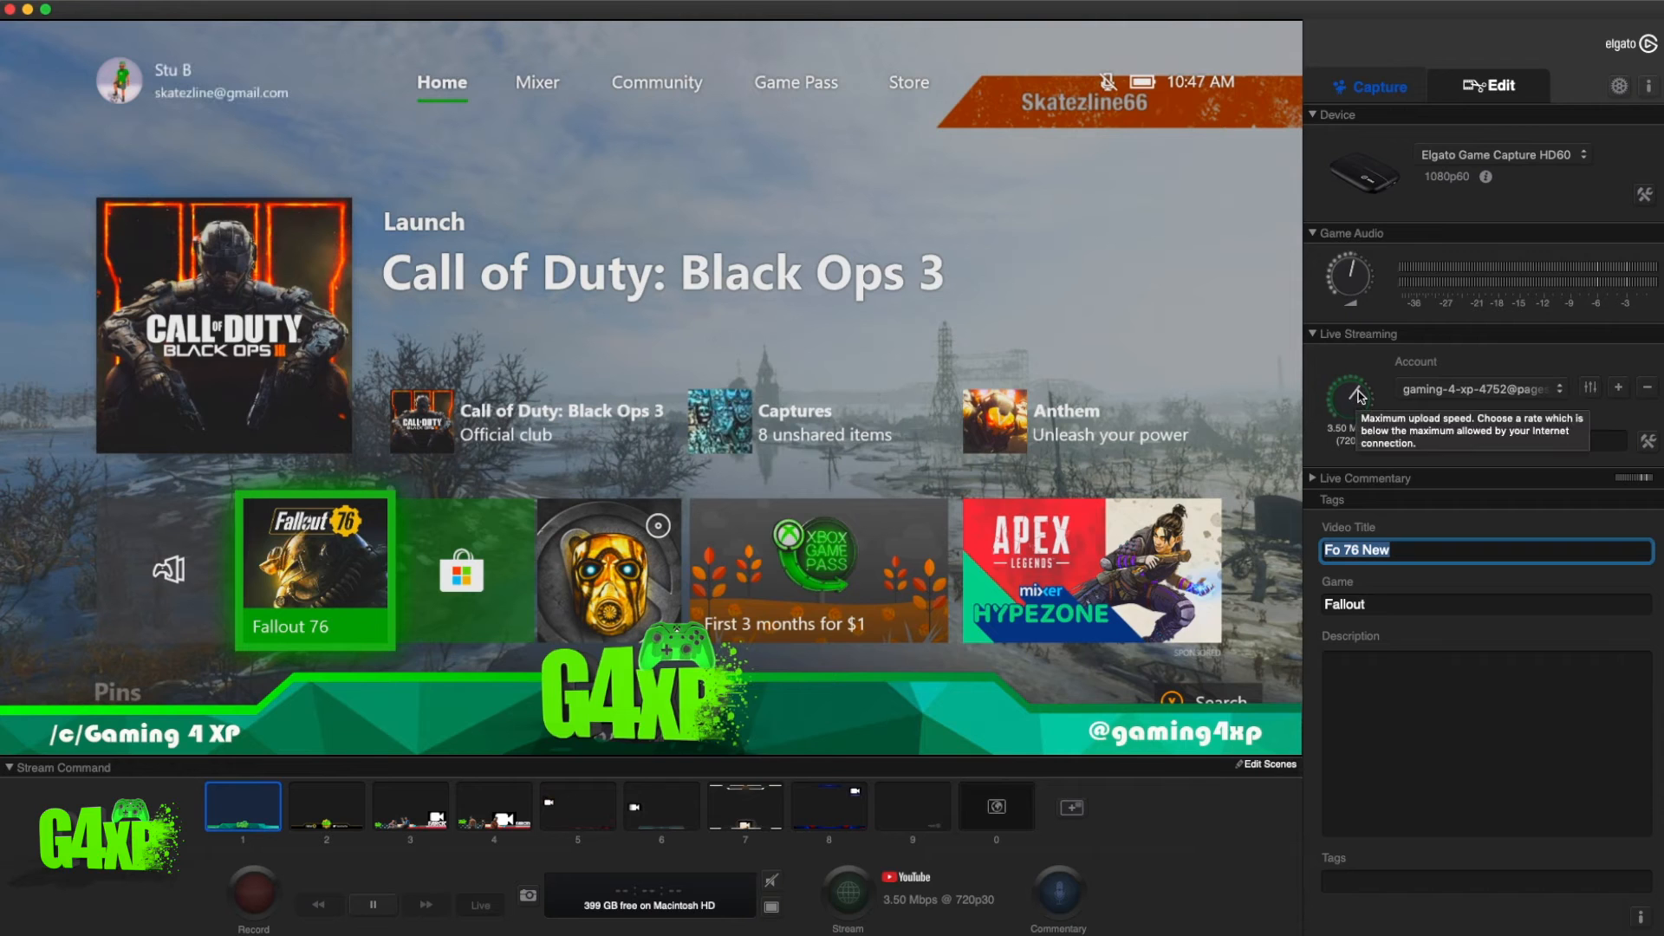
{"action": "left_click_drag", "start_coordinate": [1358, 390], "coordinate": [1360, 393]}
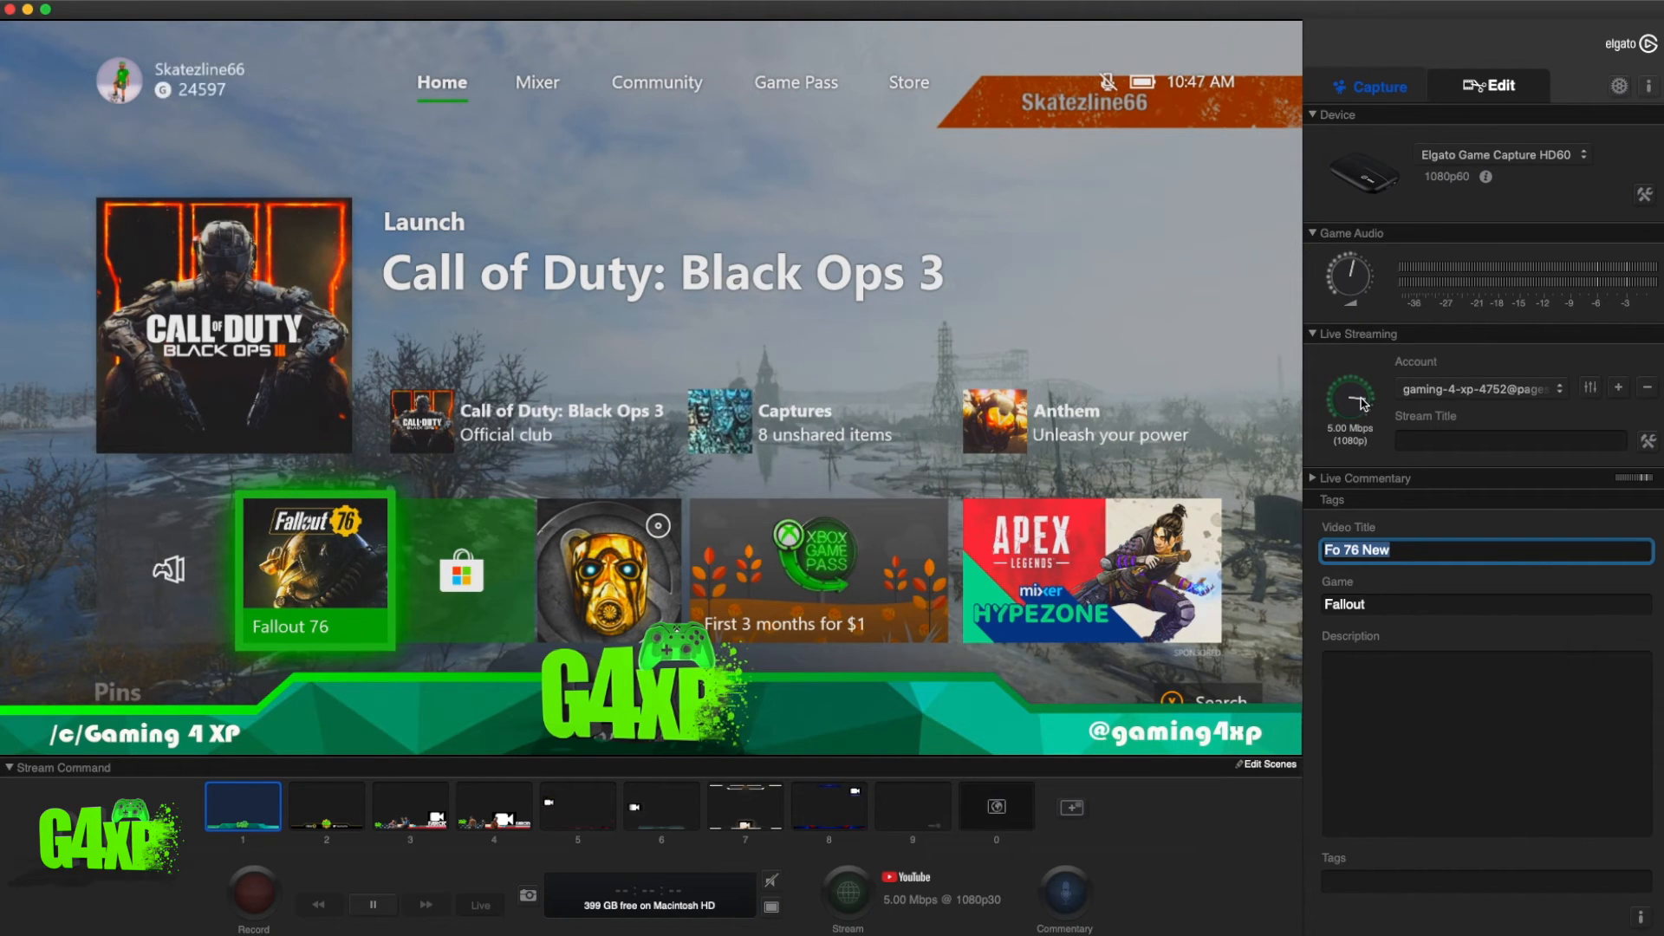
{"action": "mouse_move", "coordinate": [1360, 398]}
{"action": "left_mouse_down"}
{"action": "mouse_move", "coordinate": [1342, 391]}
{"action": "mouse_move", "coordinate": [1365, 407]}
{"action": "left_mouse_up"}
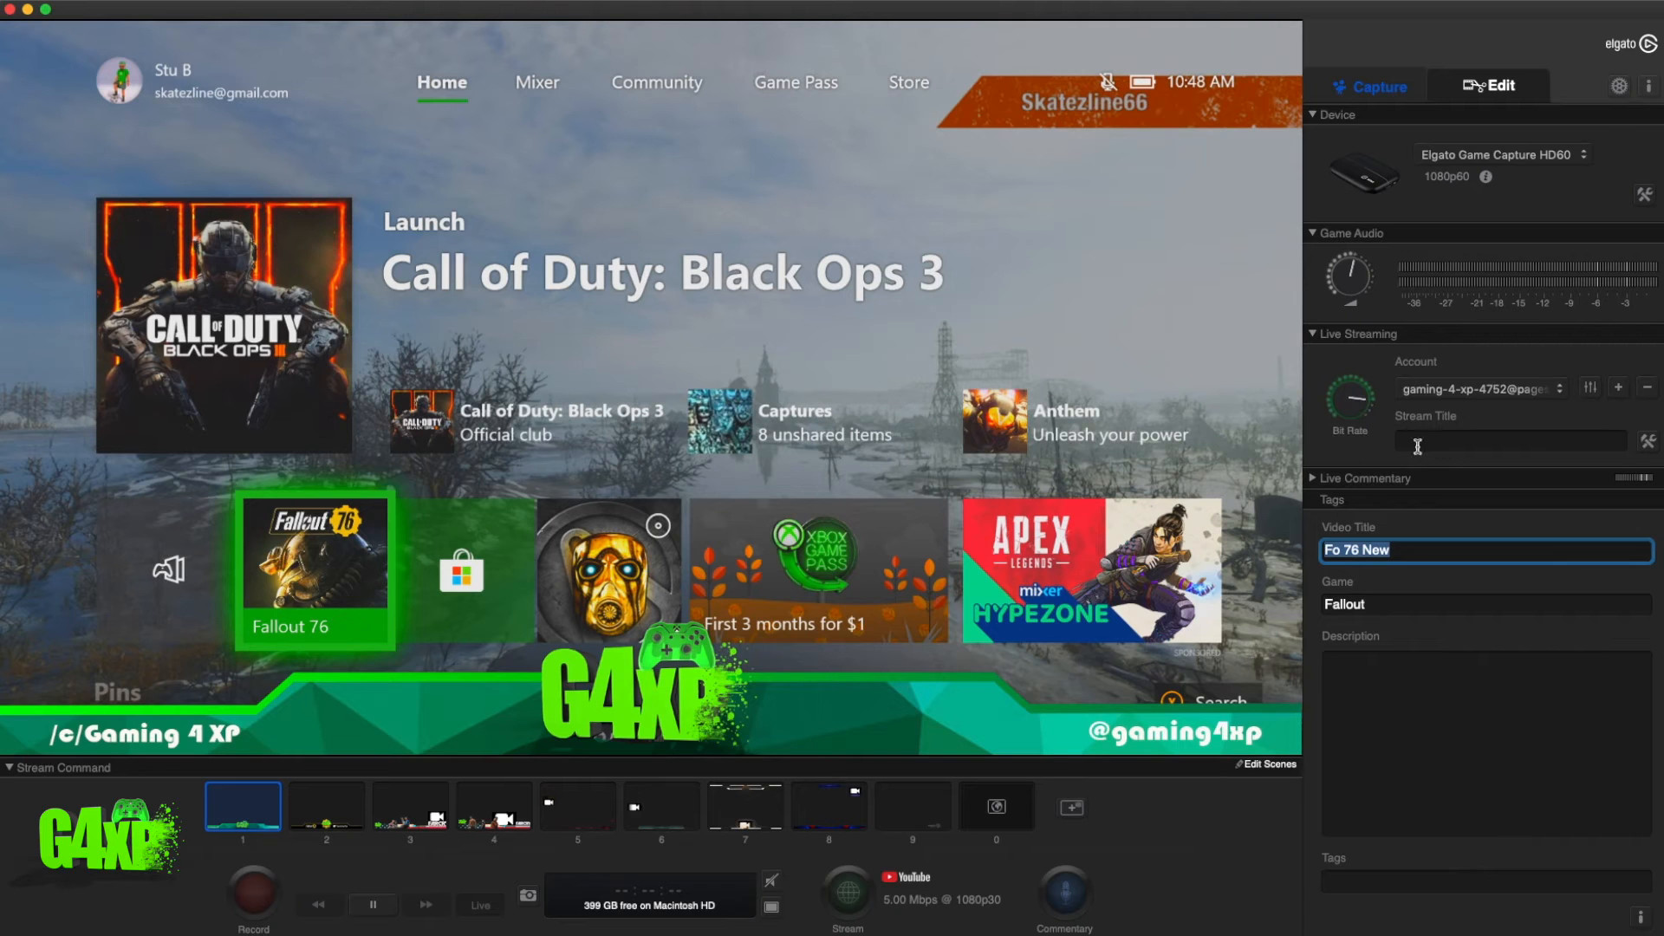
Review the stream's privacy, category, resolution and frame rate options, and inspect the Live Commentary microphone settings
{"action": "left_click", "coordinate": [1651, 445]}
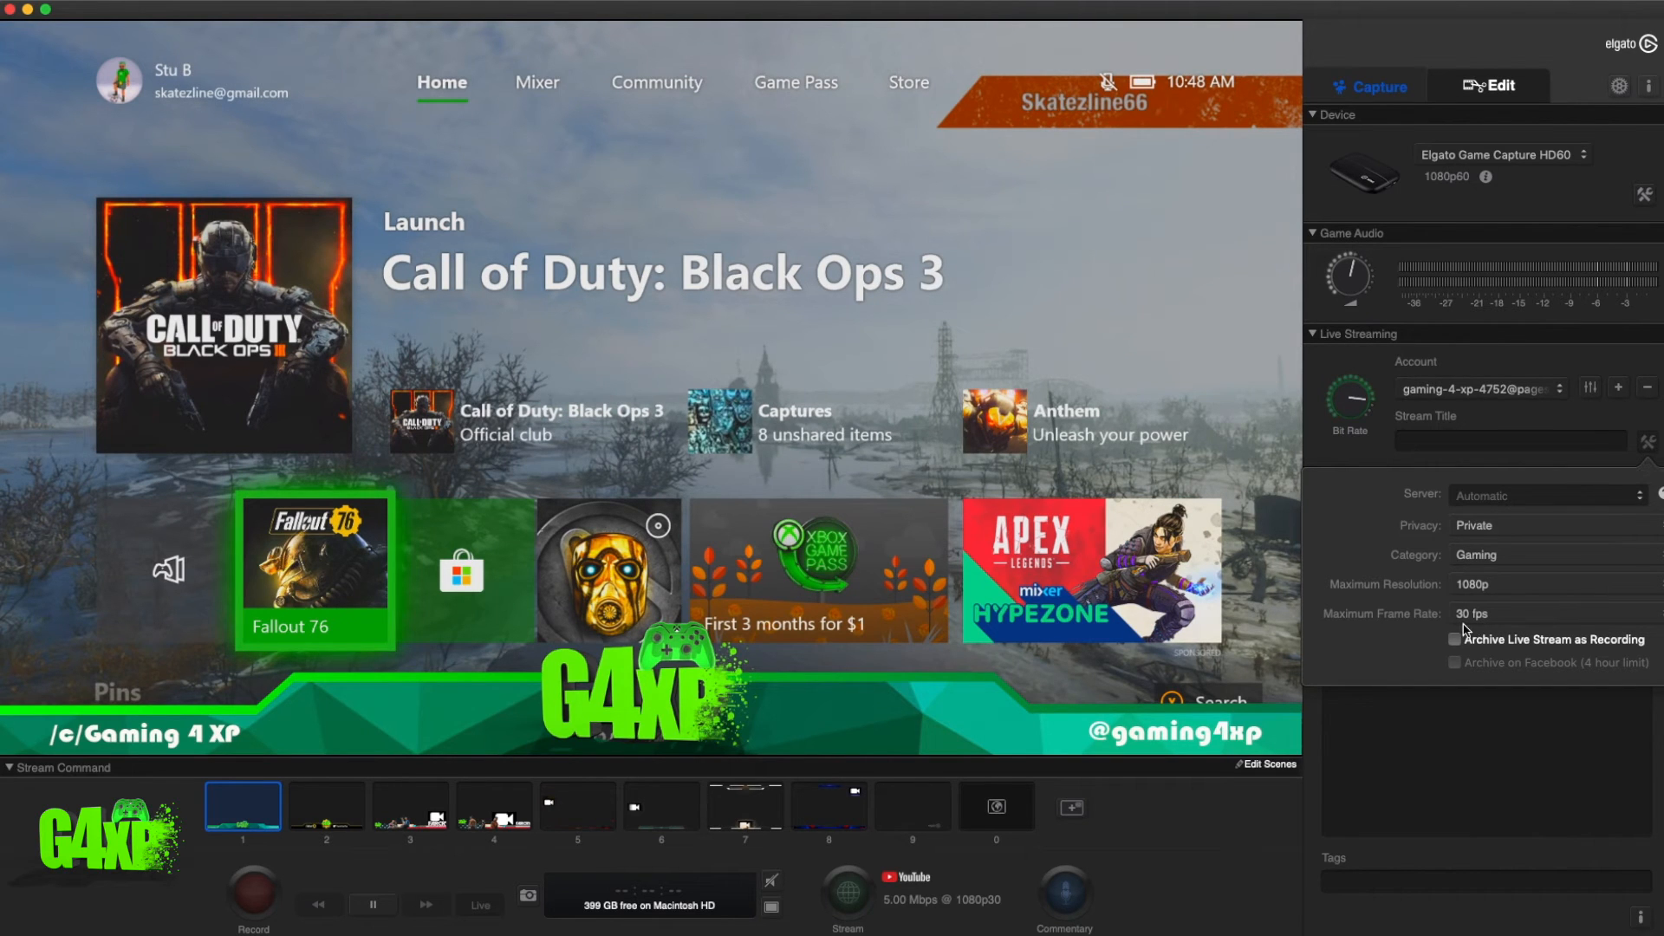
{"action": "left_click", "coordinate": [1649, 443]}
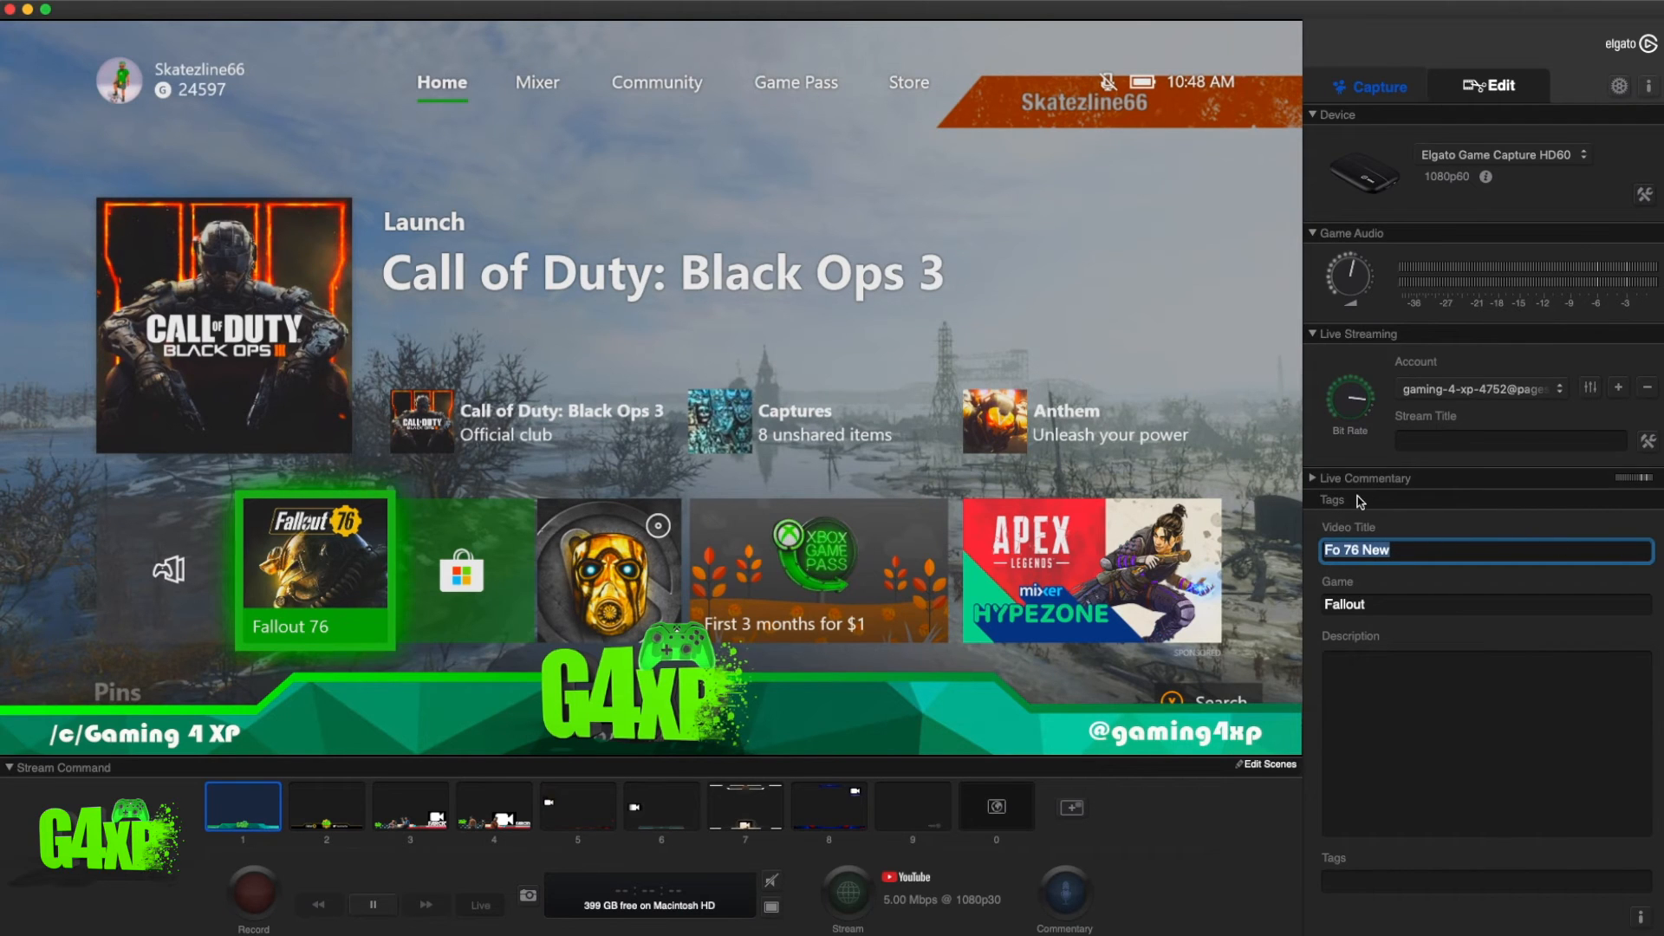
{"action": "left_click", "coordinate": [1313, 479]}
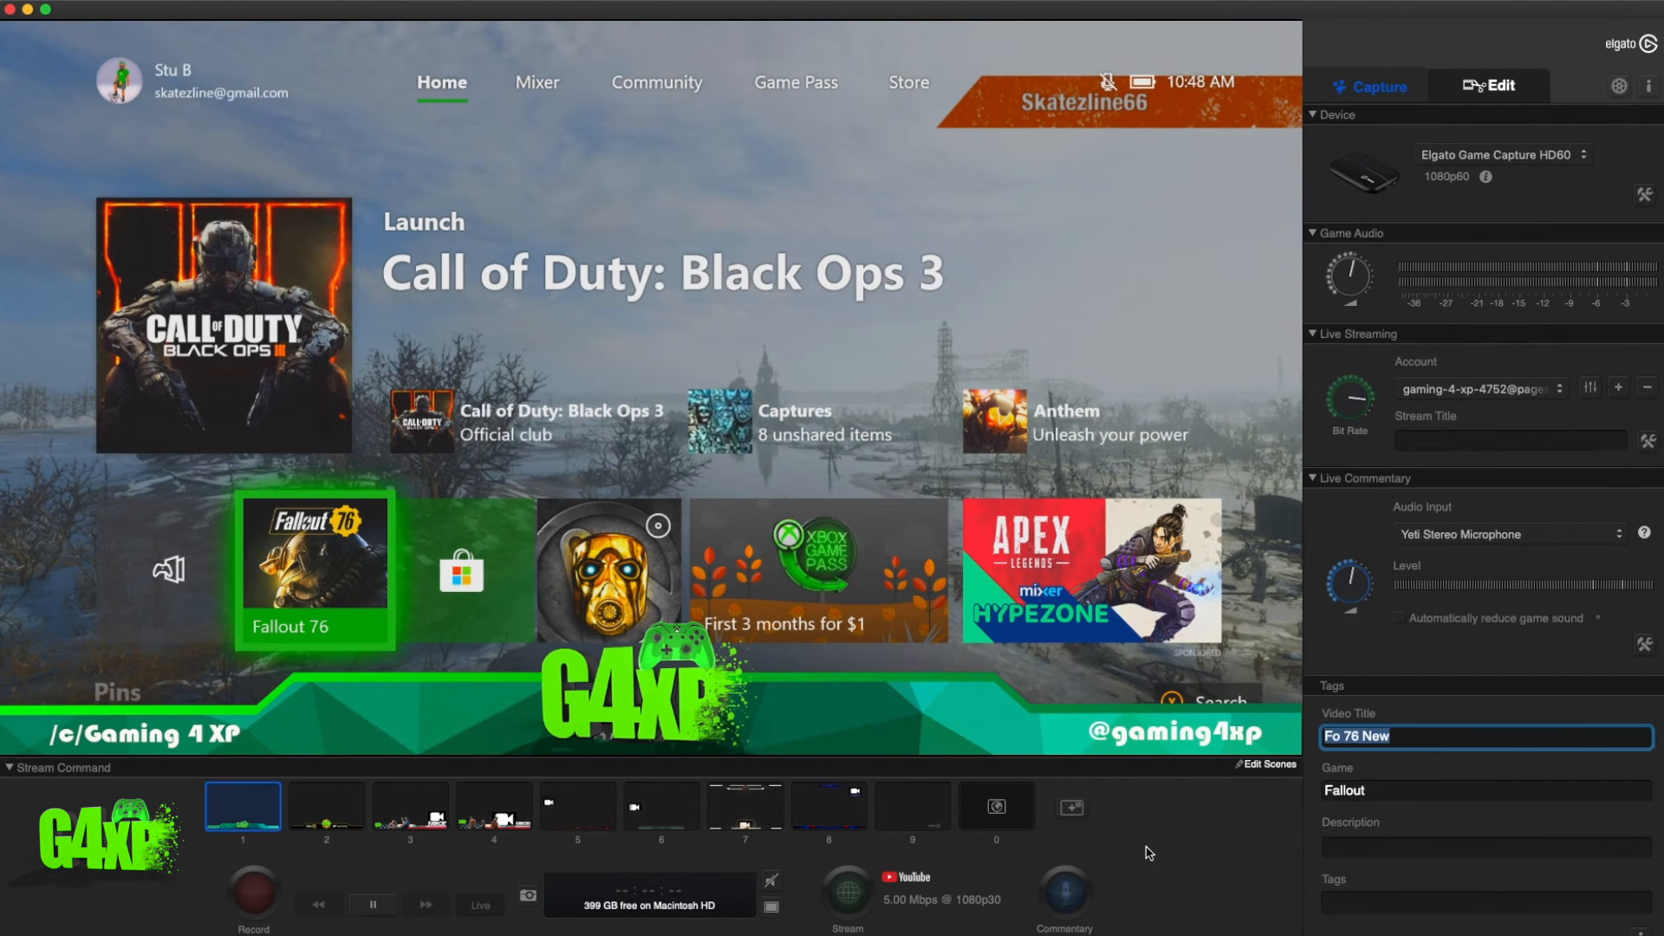
{"action": "left_click", "coordinate": [1066, 893]}
{"action": "left_click", "coordinate": [1313, 479]}
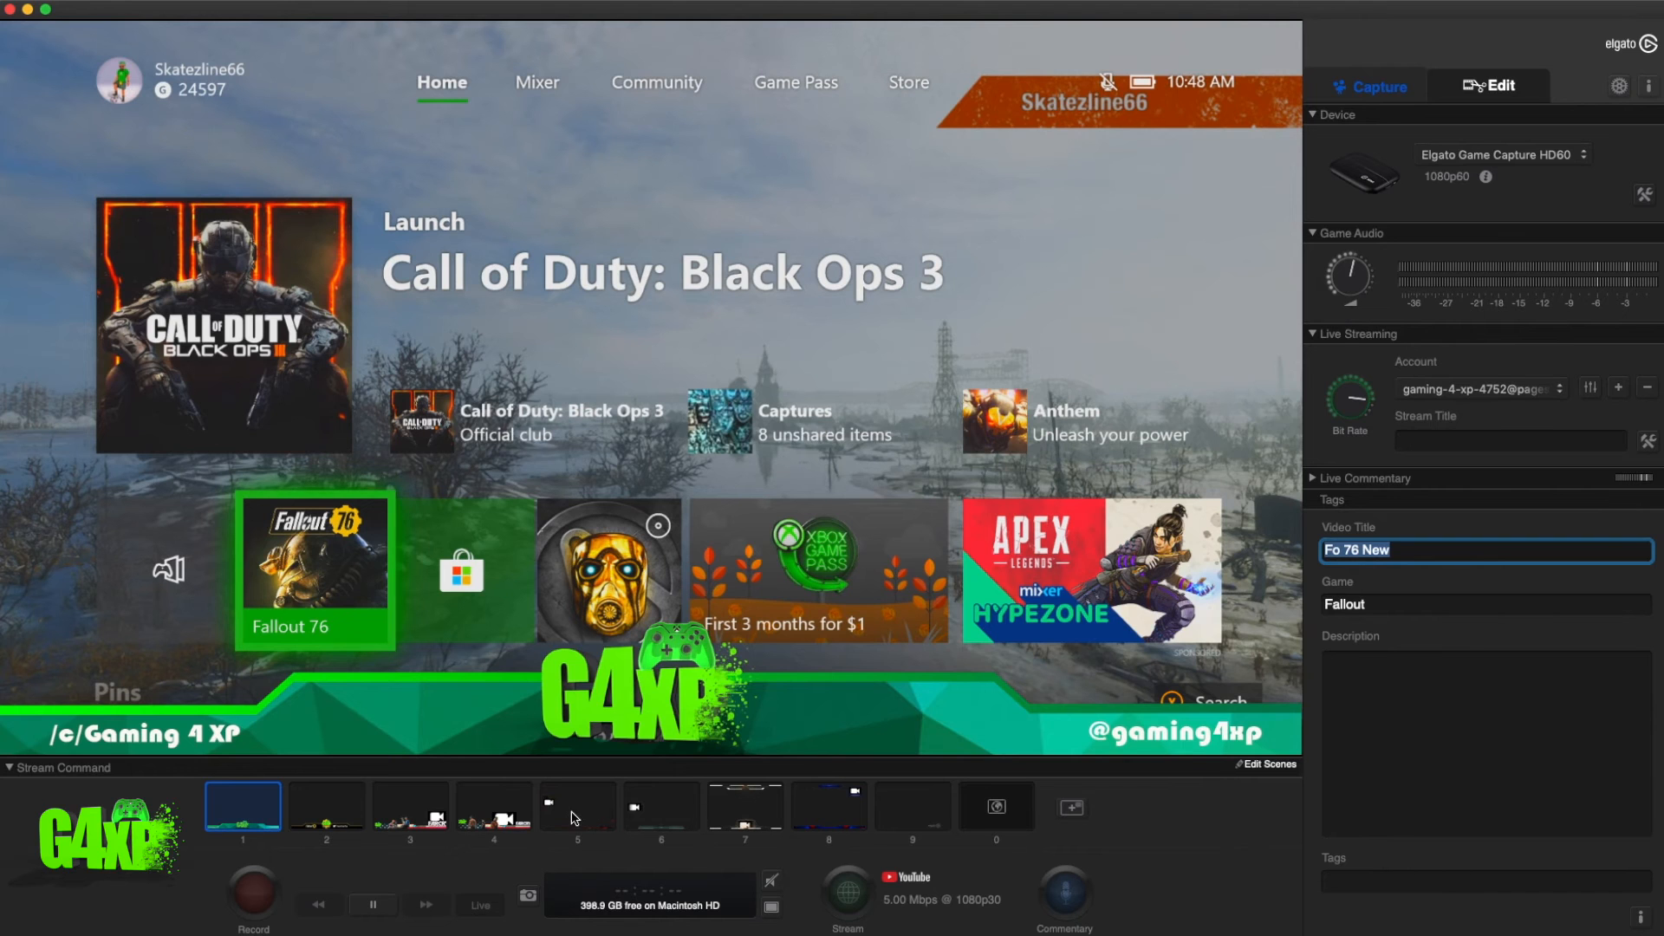
Switch the preview between scene 9 and scene 1, leaving scene 9 active
{"action": "left_click", "coordinate": [902, 814]}
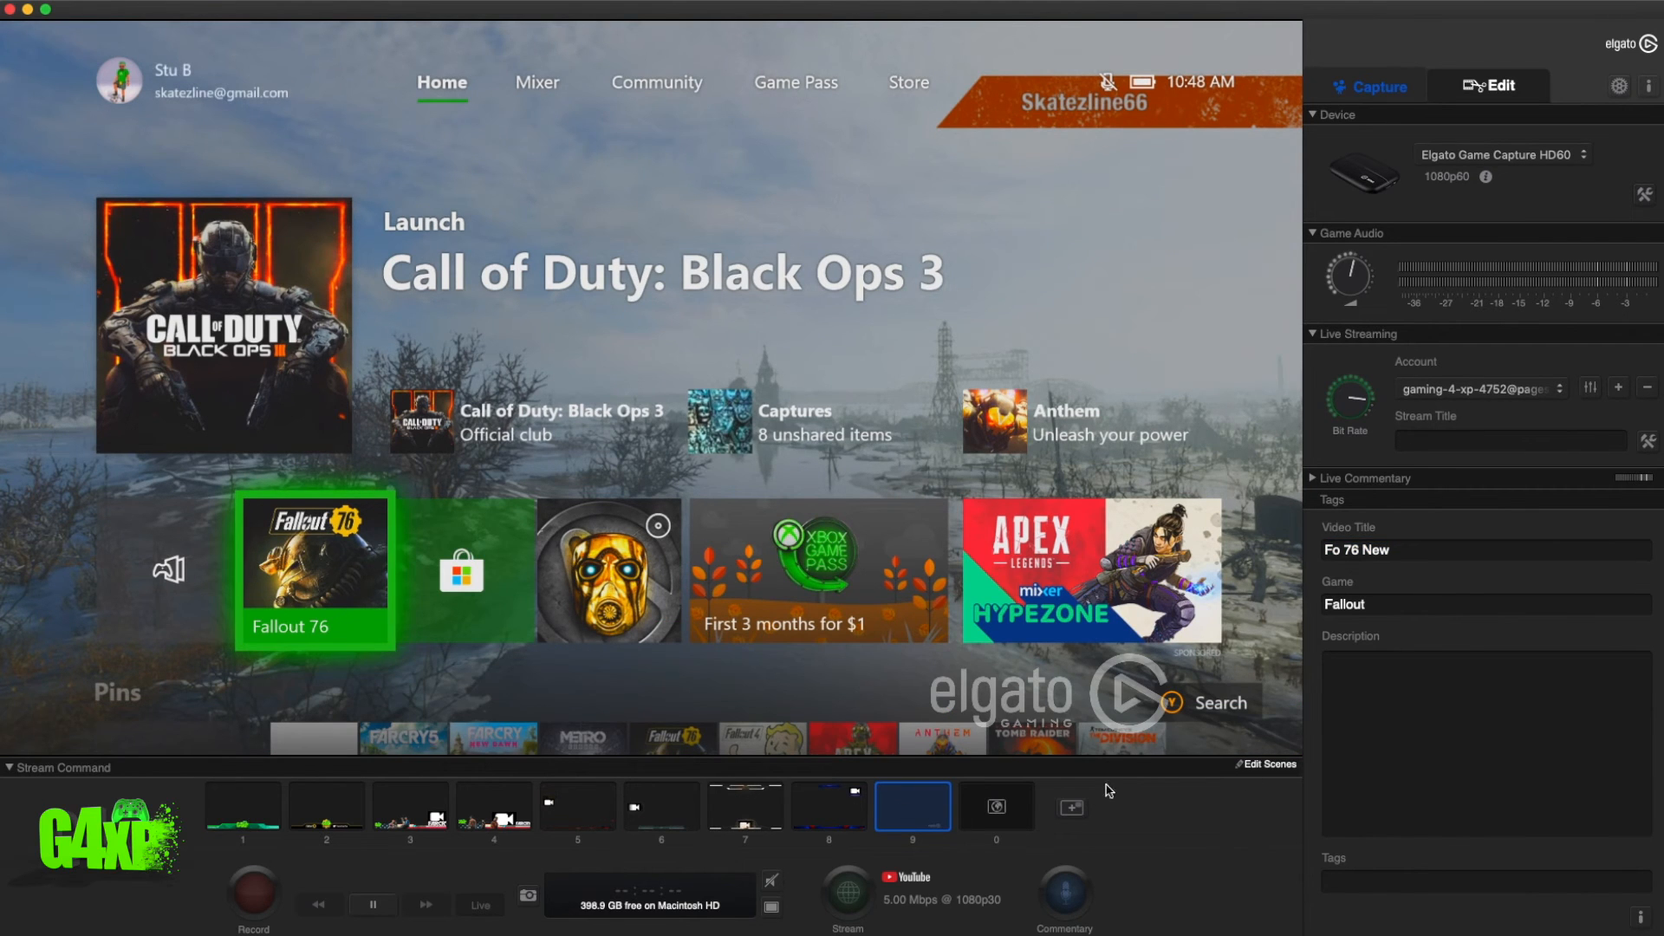
{"action": "left_click", "coordinate": [220, 824]}
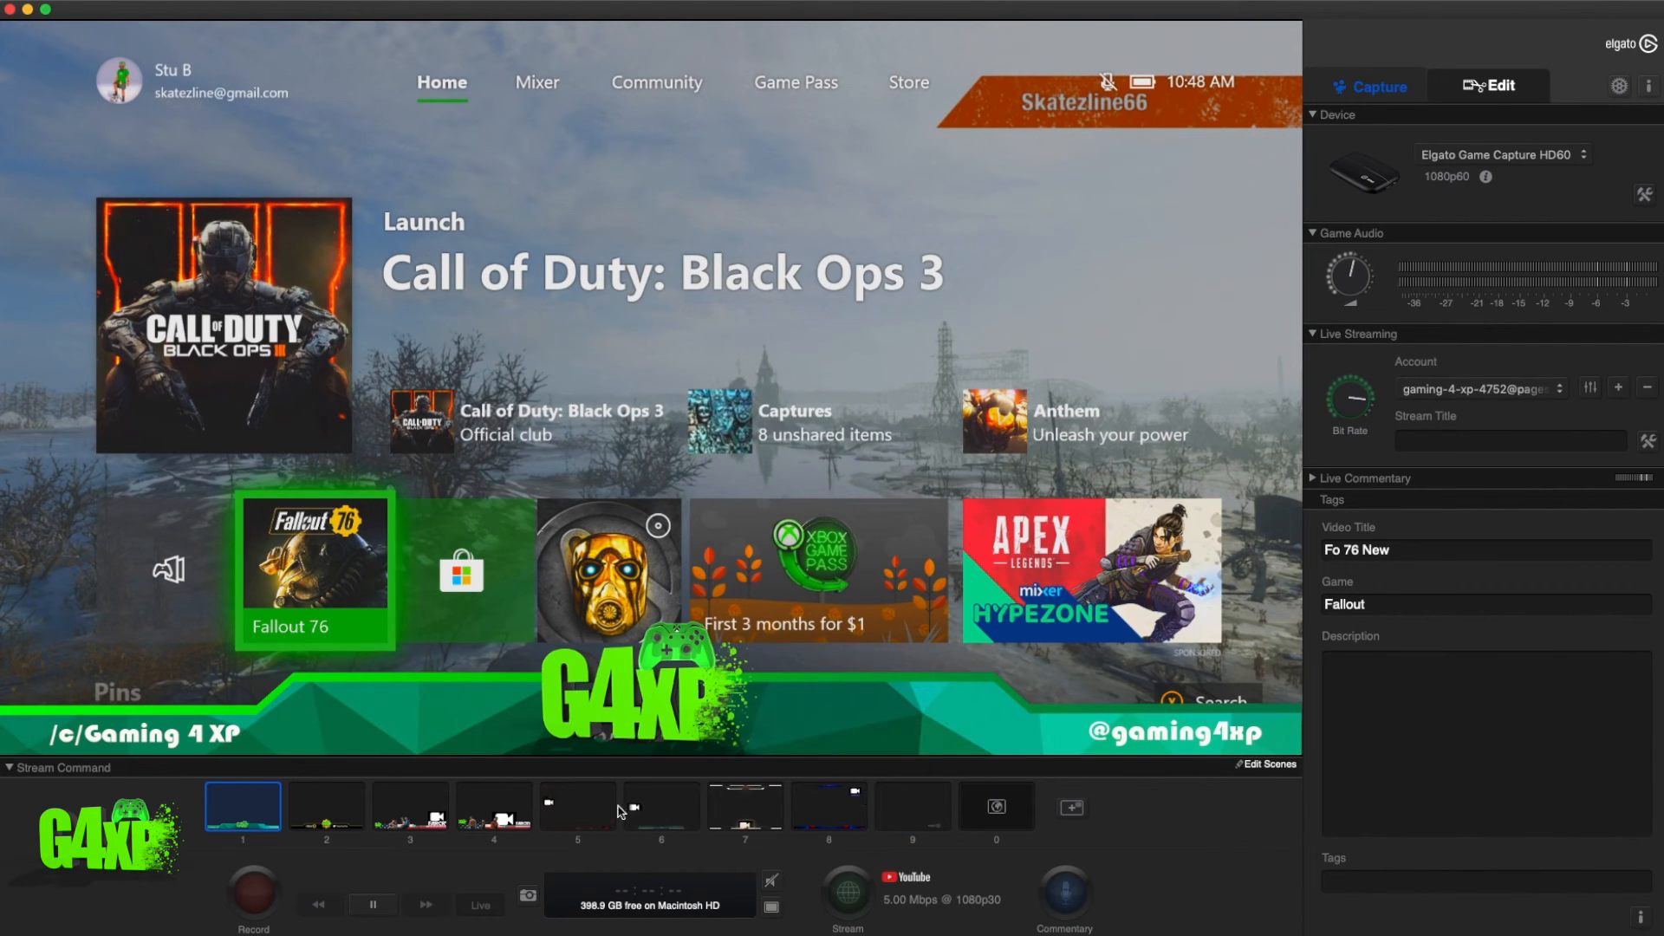
{"action": "left_click", "coordinate": [892, 814]}
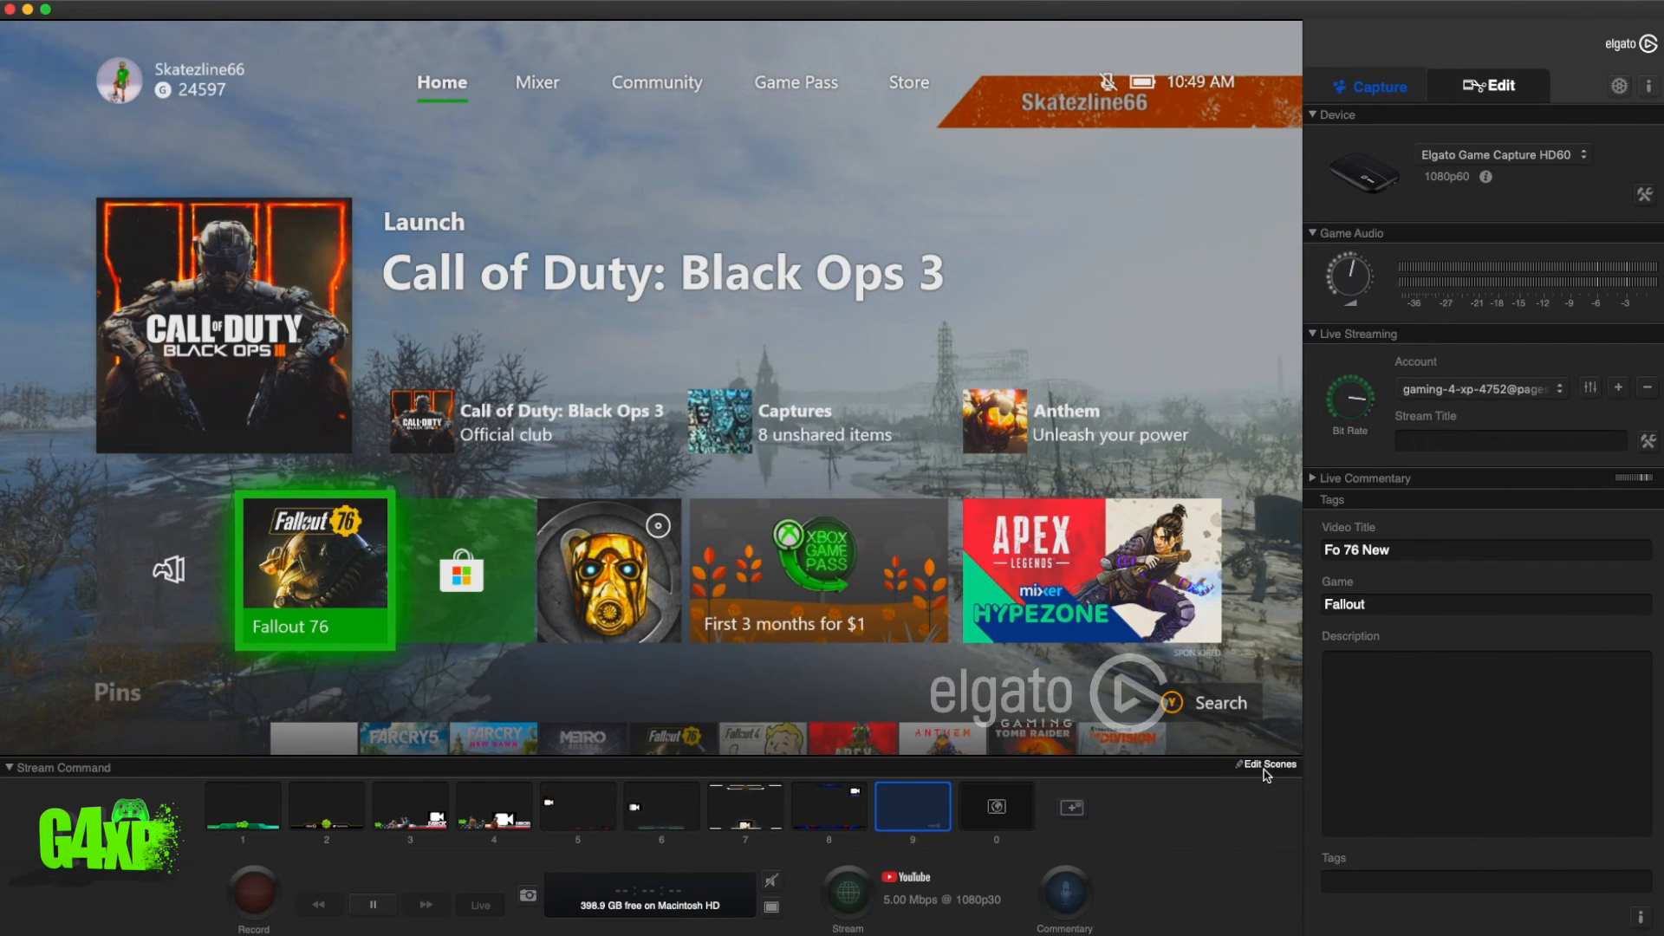
Add the "G4XP Xmas banner bottom.png" image from the Stream folder's Banners folder as an overlay in scene 9
{"action": "left_click", "coordinate": [1071, 811]}
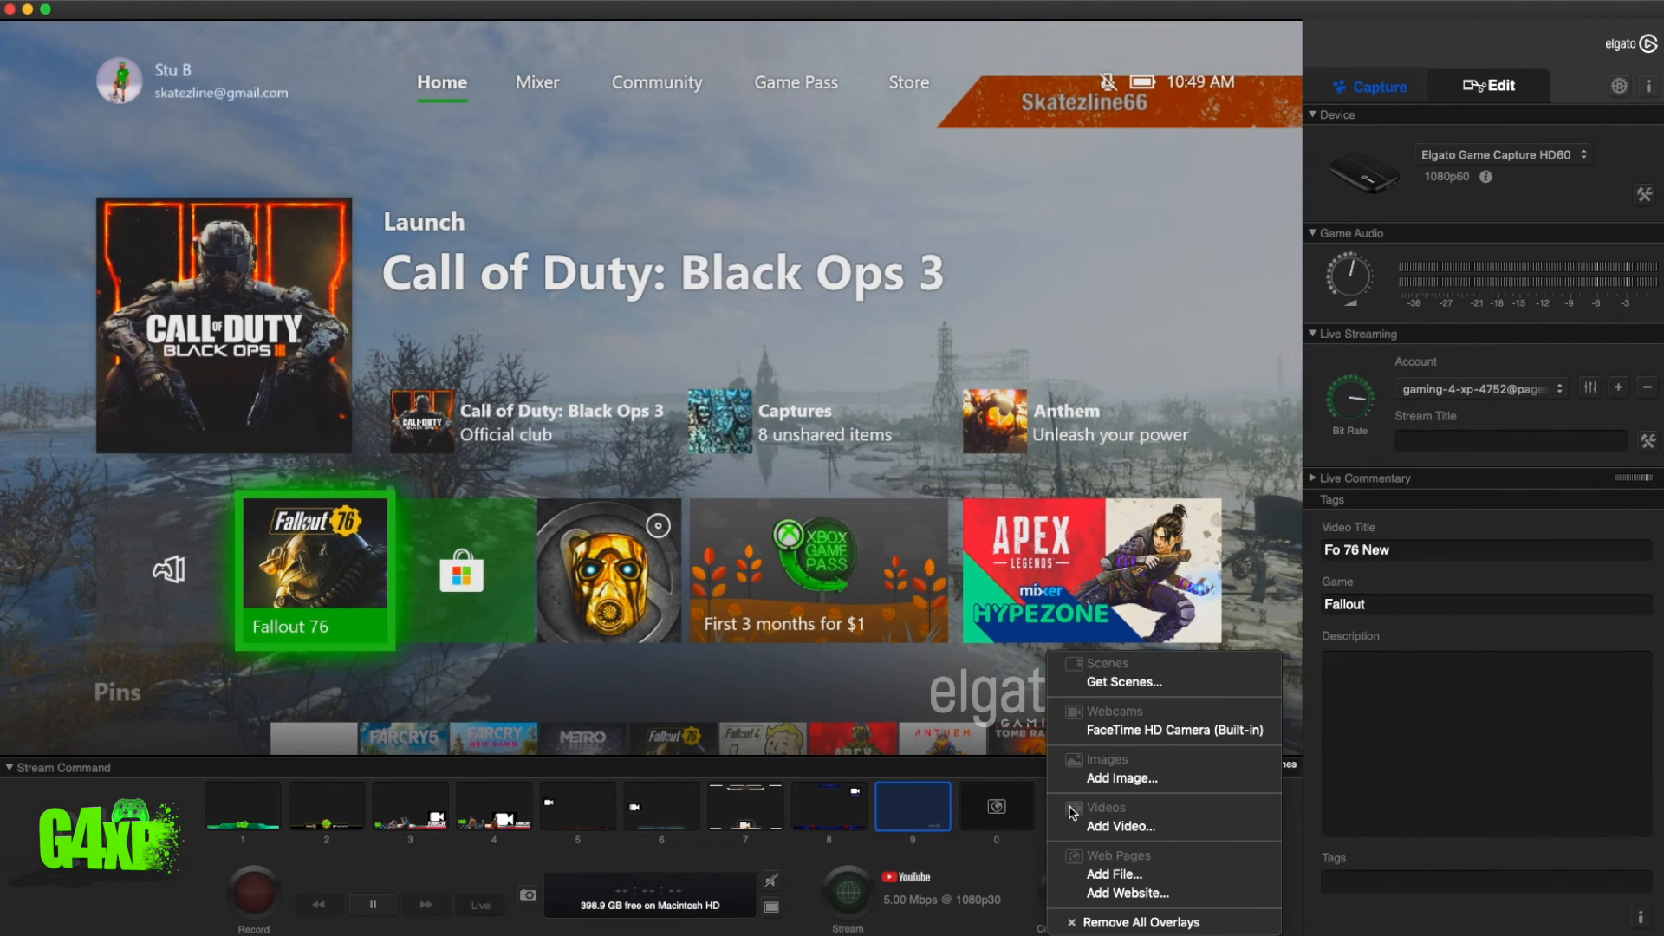
{"action": "left_click", "coordinate": [1117, 779]}
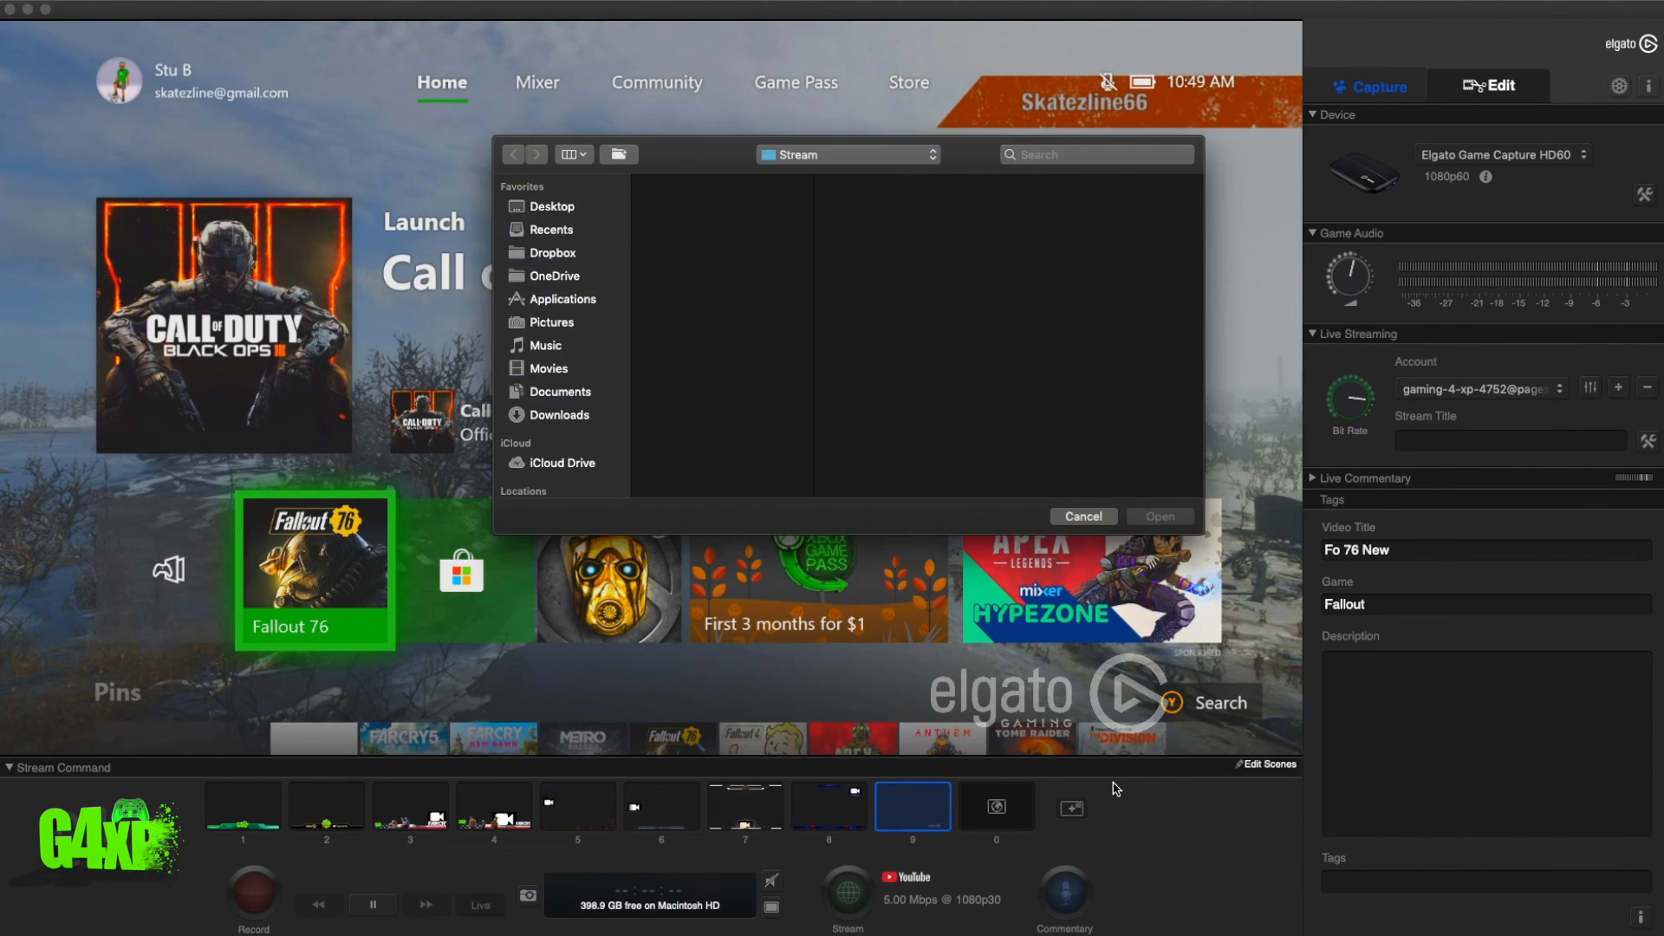
{"action": "left_click", "coordinate": [550, 374]}
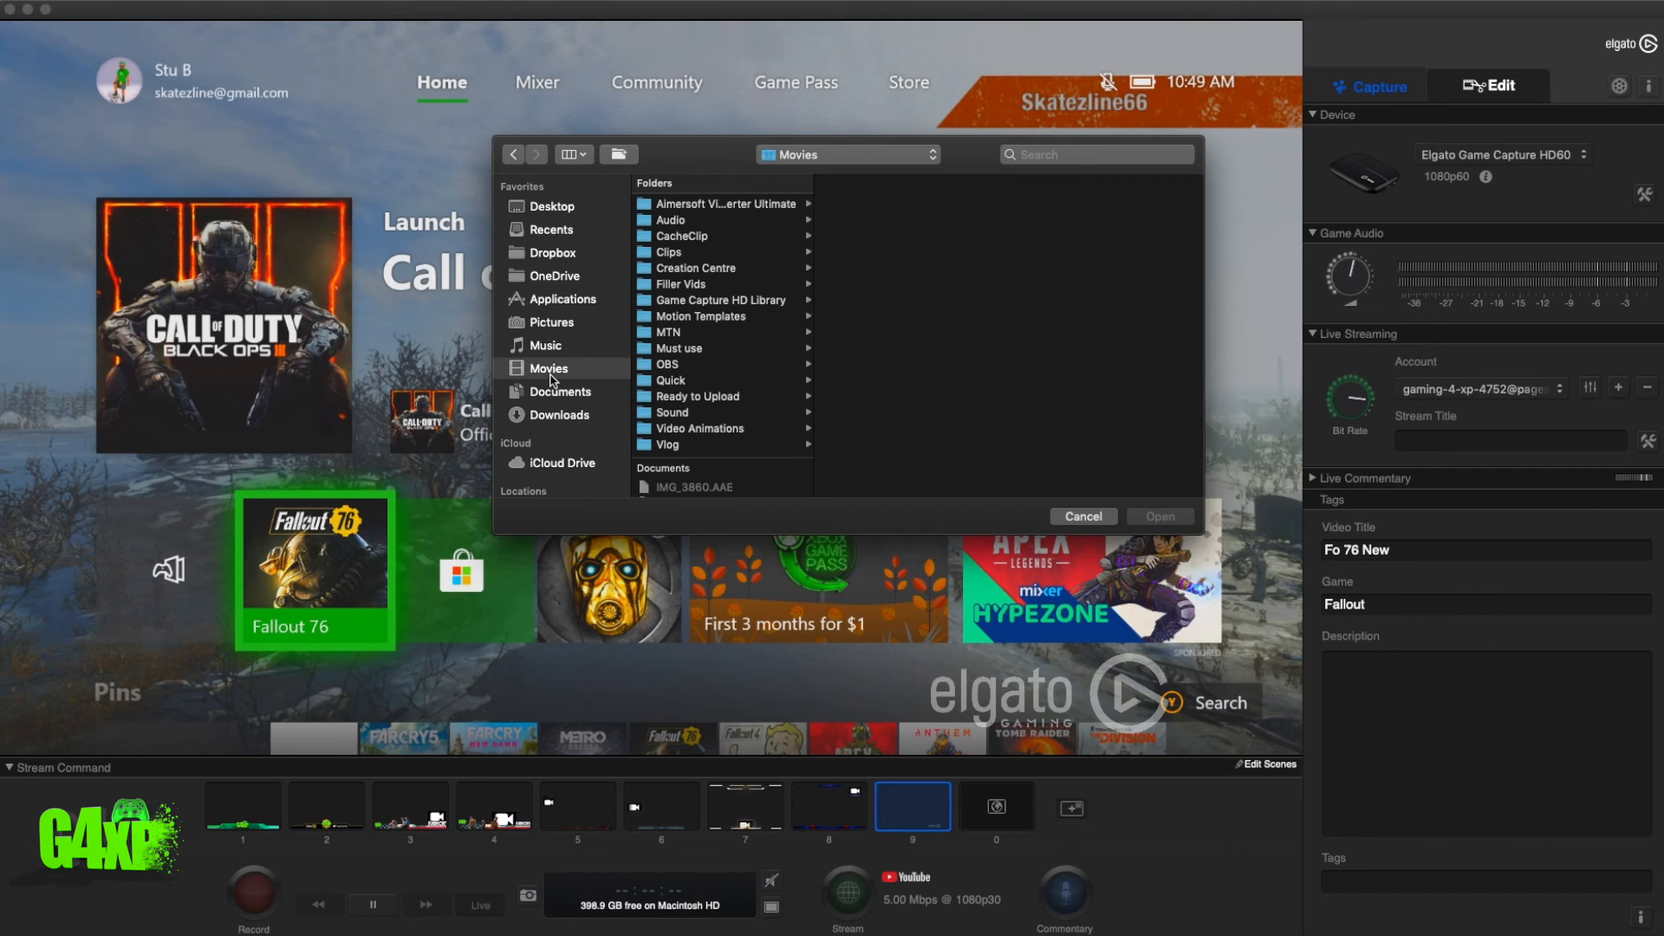
{"action": "left_click", "coordinate": [697, 364]}
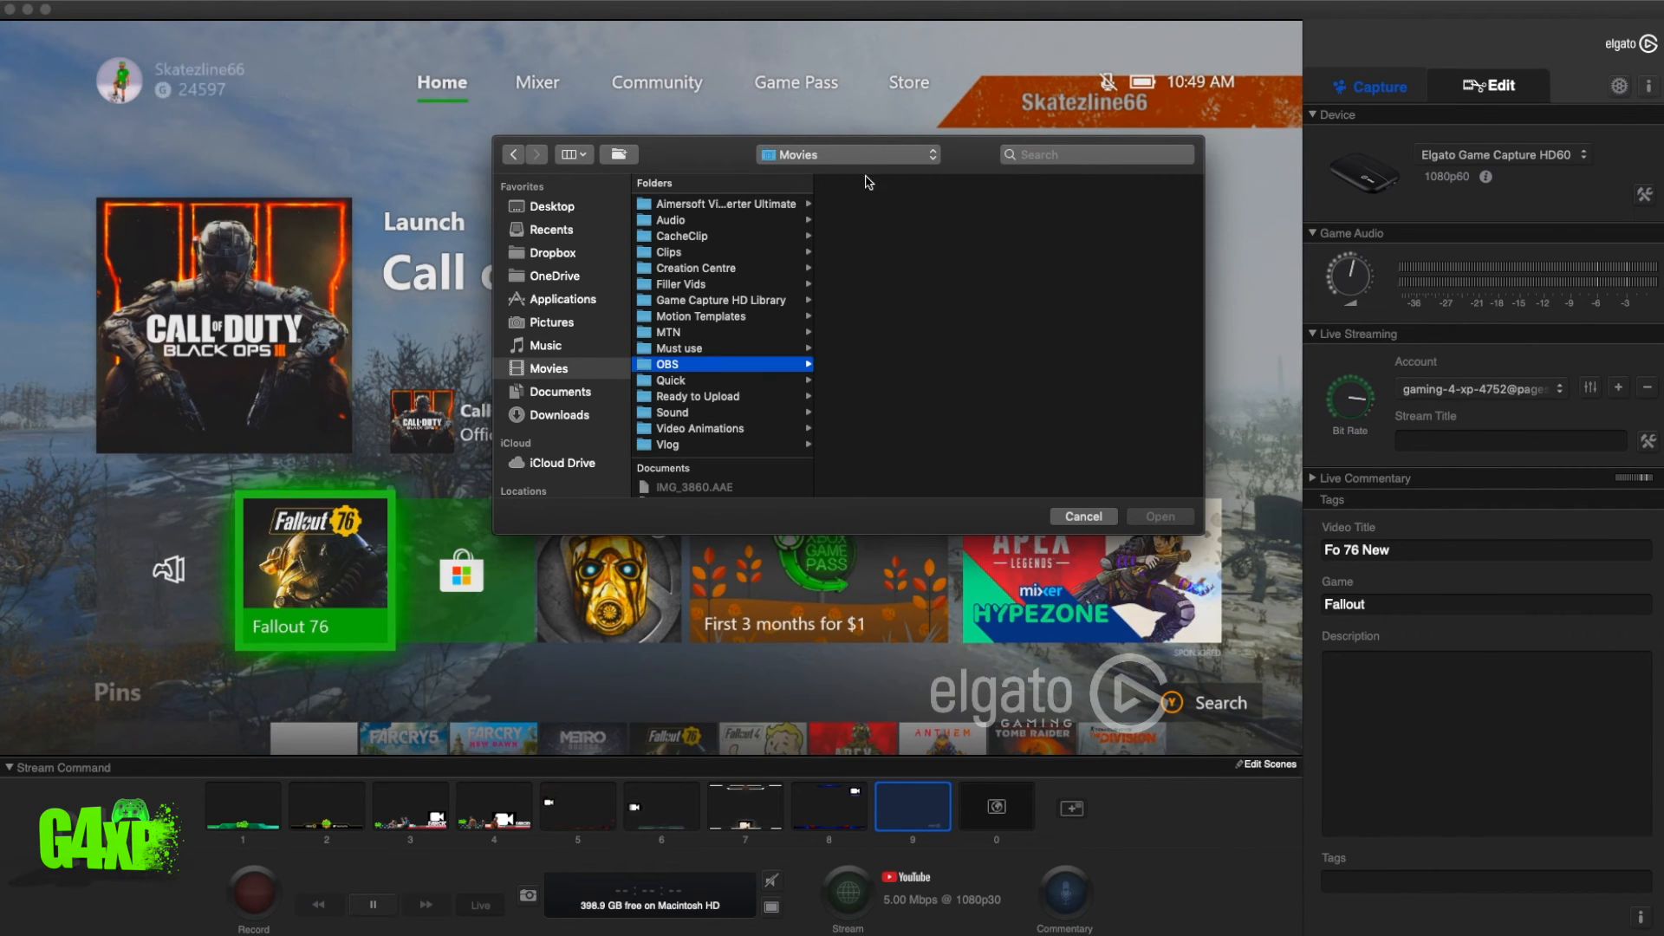
{"action": "left_click", "coordinate": [877, 221]}
{"action": "left_click", "coordinate": [1065, 206]}
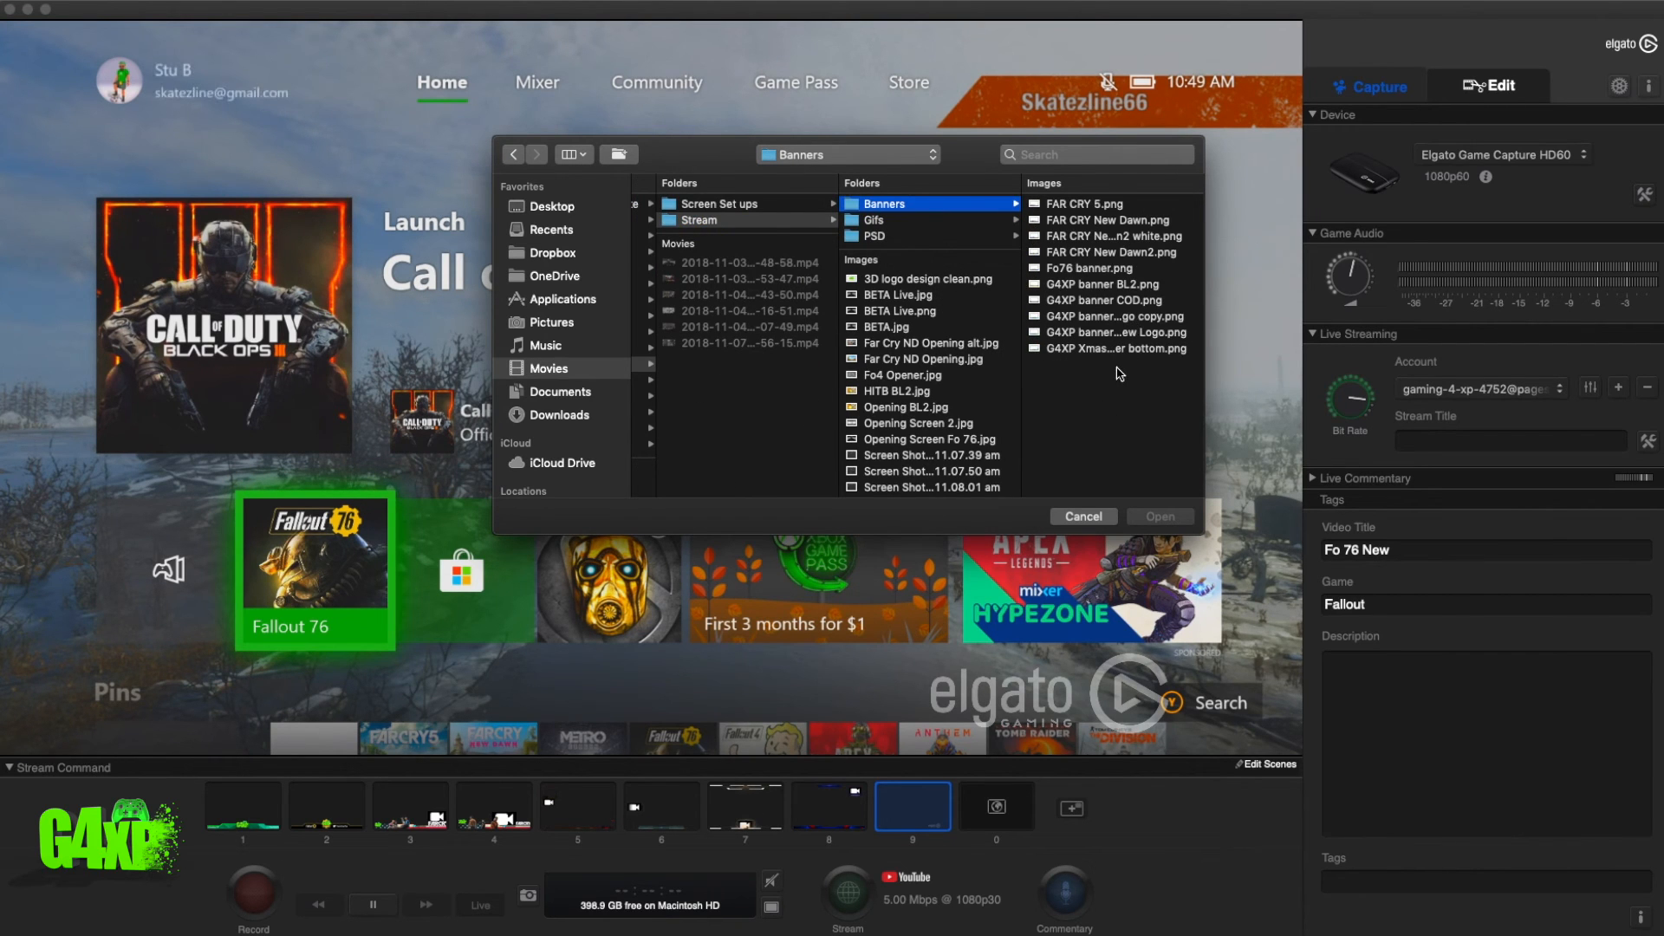
{"action": "left_click", "coordinate": [1108, 350]}
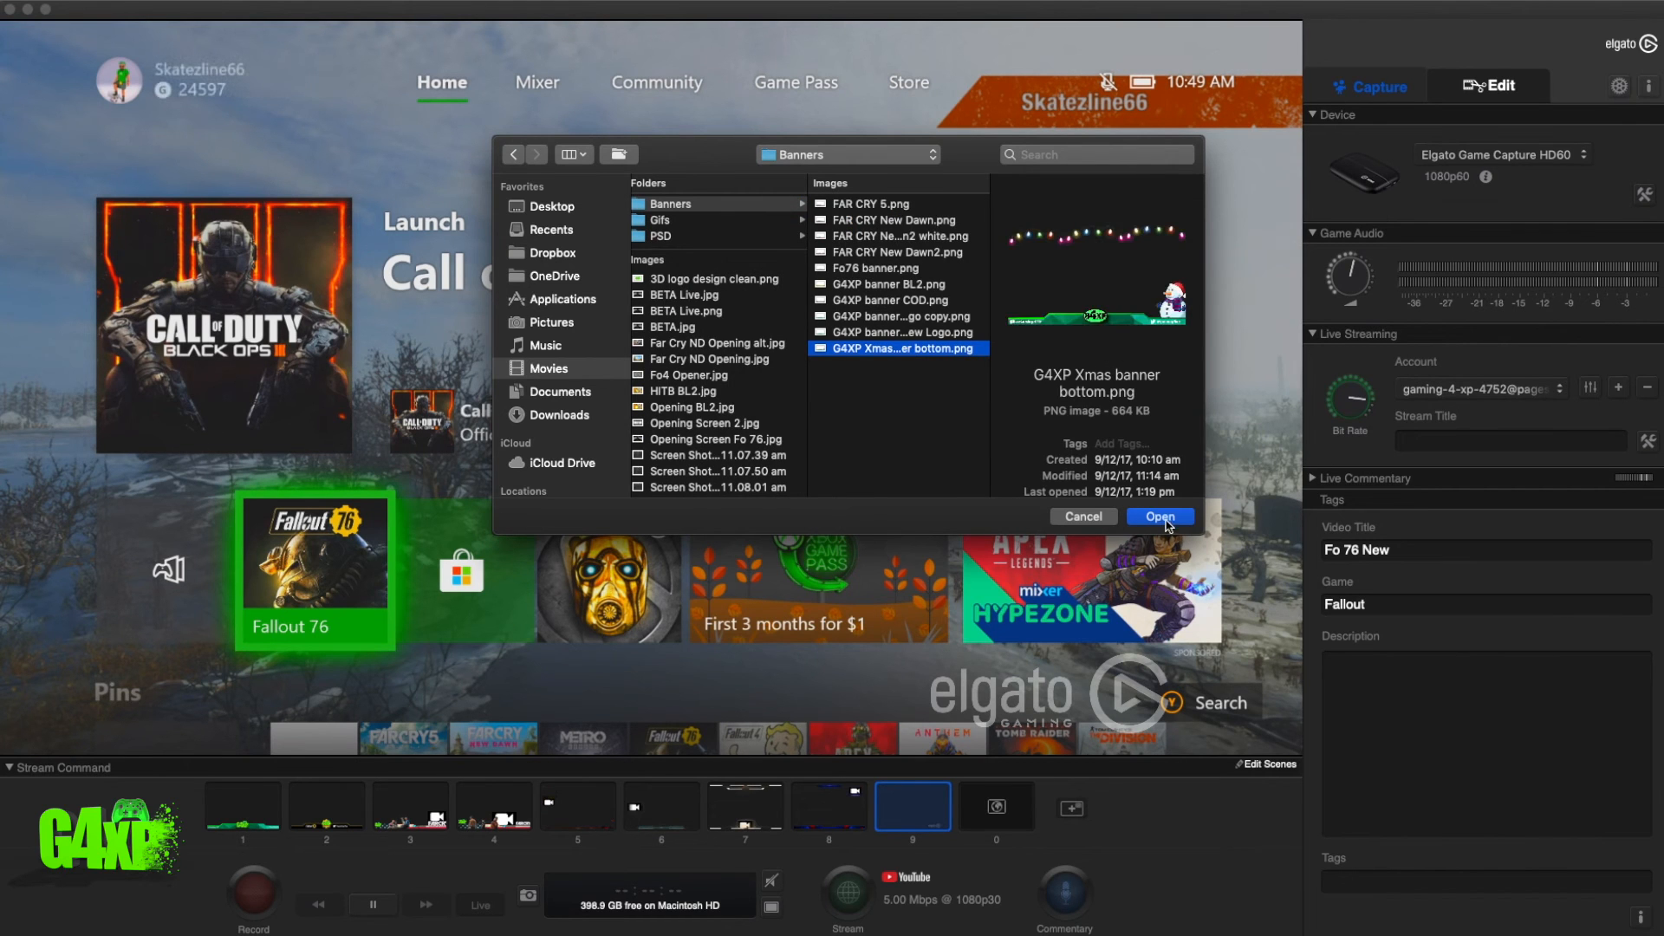
{"action": "left_click", "coordinate": [1160, 517]}
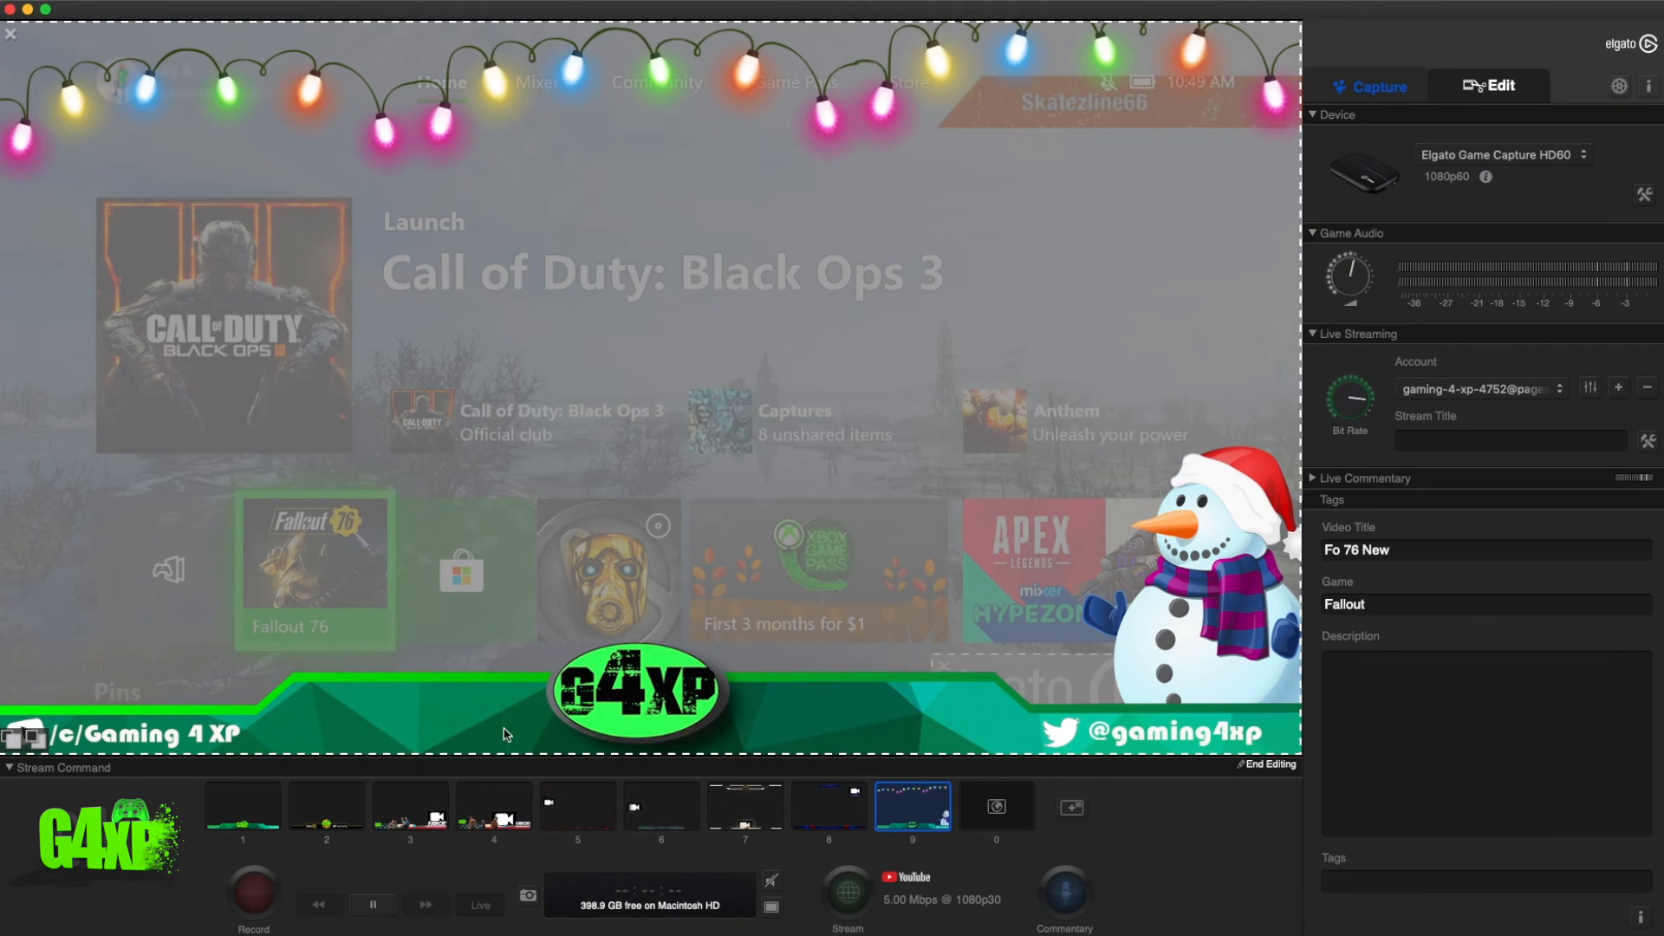
Add the FaceTime HD Camera (Built-in) webcam to scene 9, shrink it and place it over the snowman in the lower-right area
{"action": "left_click", "coordinate": [1071, 804]}
{"action": "left_click", "coordinate": [1120, 730]}
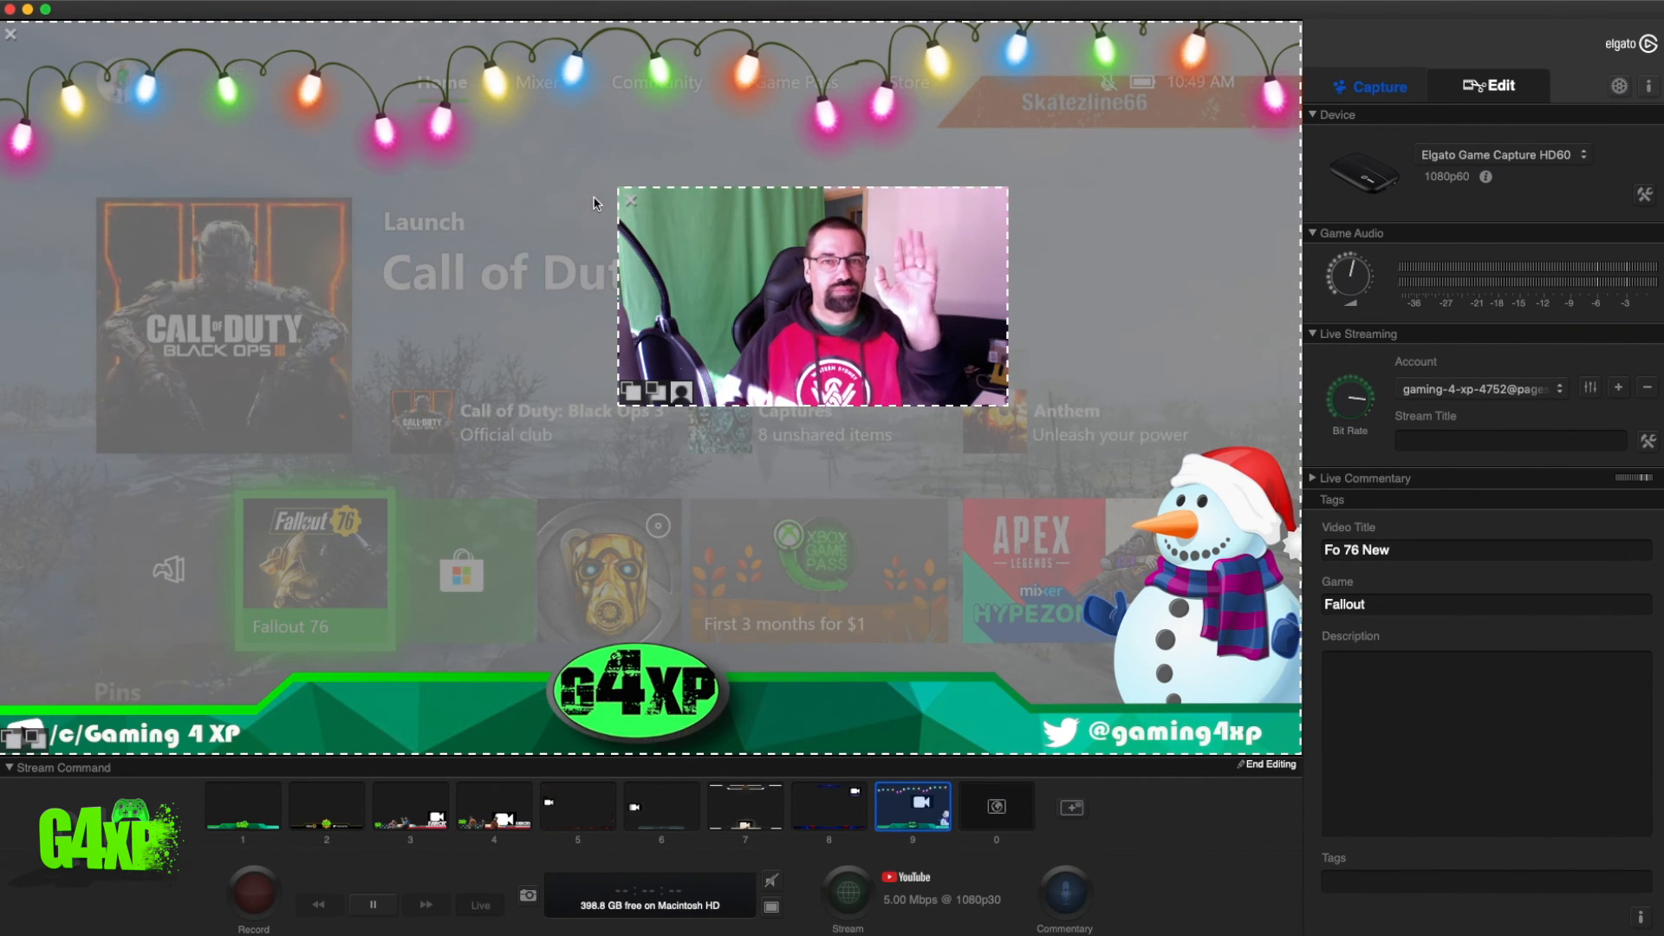
{"action": "left_click_drag", "start_coordinate": [753, 257], "coordinate": [1023, 529]}
{"action": "left_click_drag", "start_coordinate": [891, 460], "coordinate": [958, 505]}
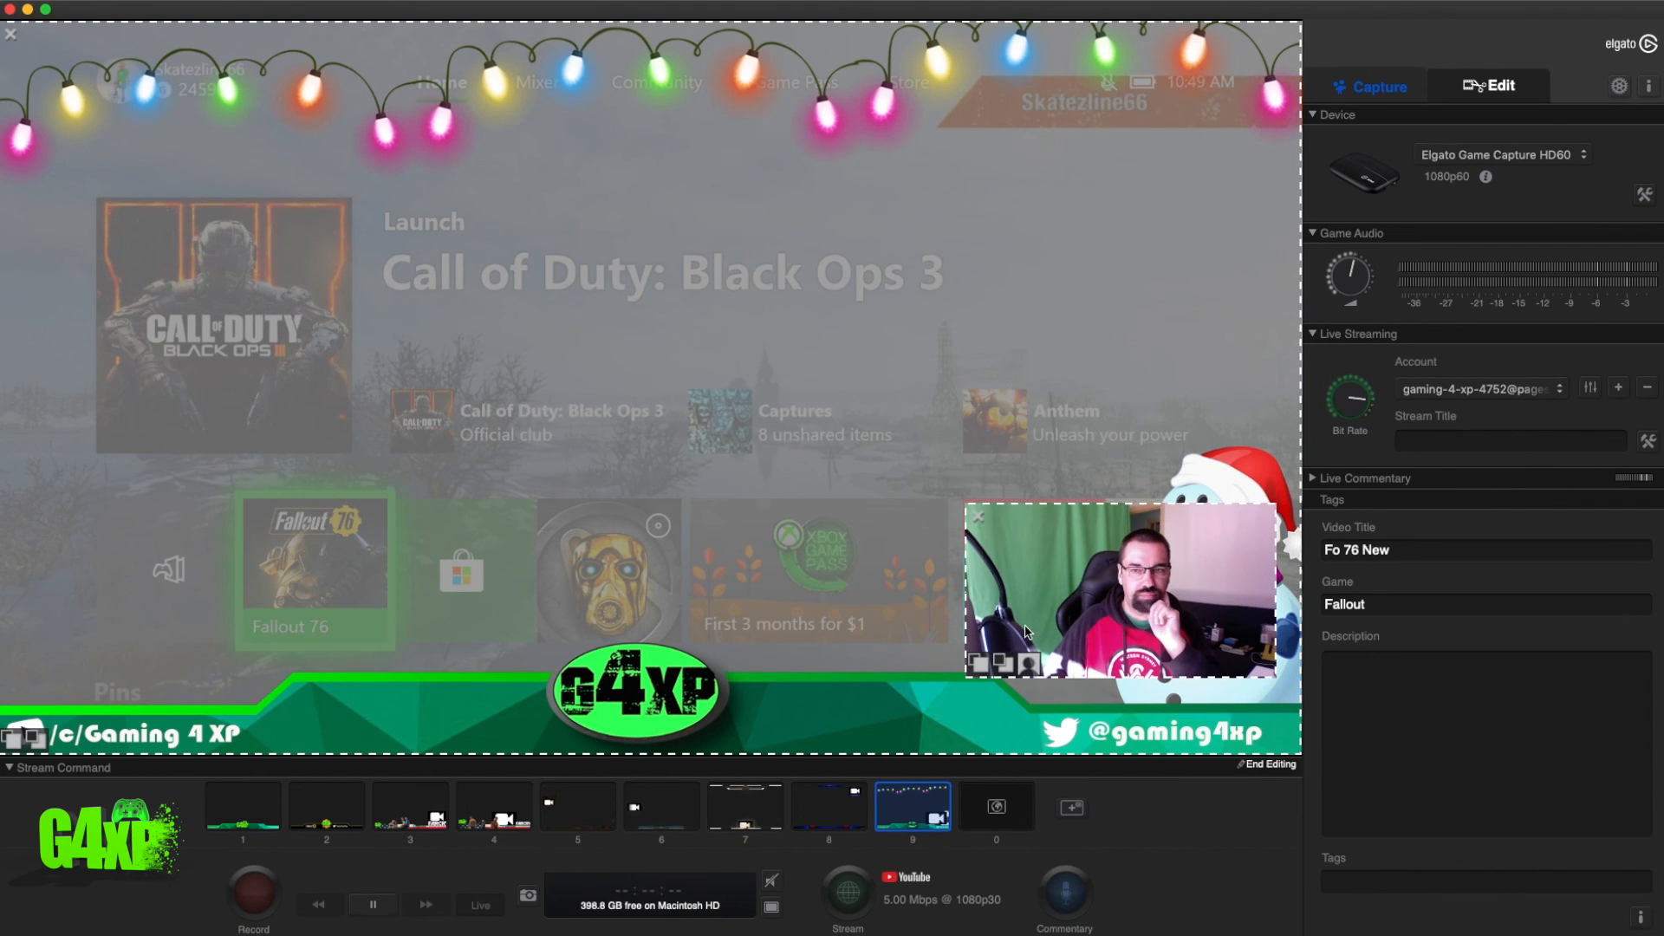
Enable Chroma Key on the webcam overlay to remove the green background, and accept its existing key settings
{"action": "left_click", "coordinate": [1028, 664]}
{"action": "left_click", "coordinate": [955, 714]}
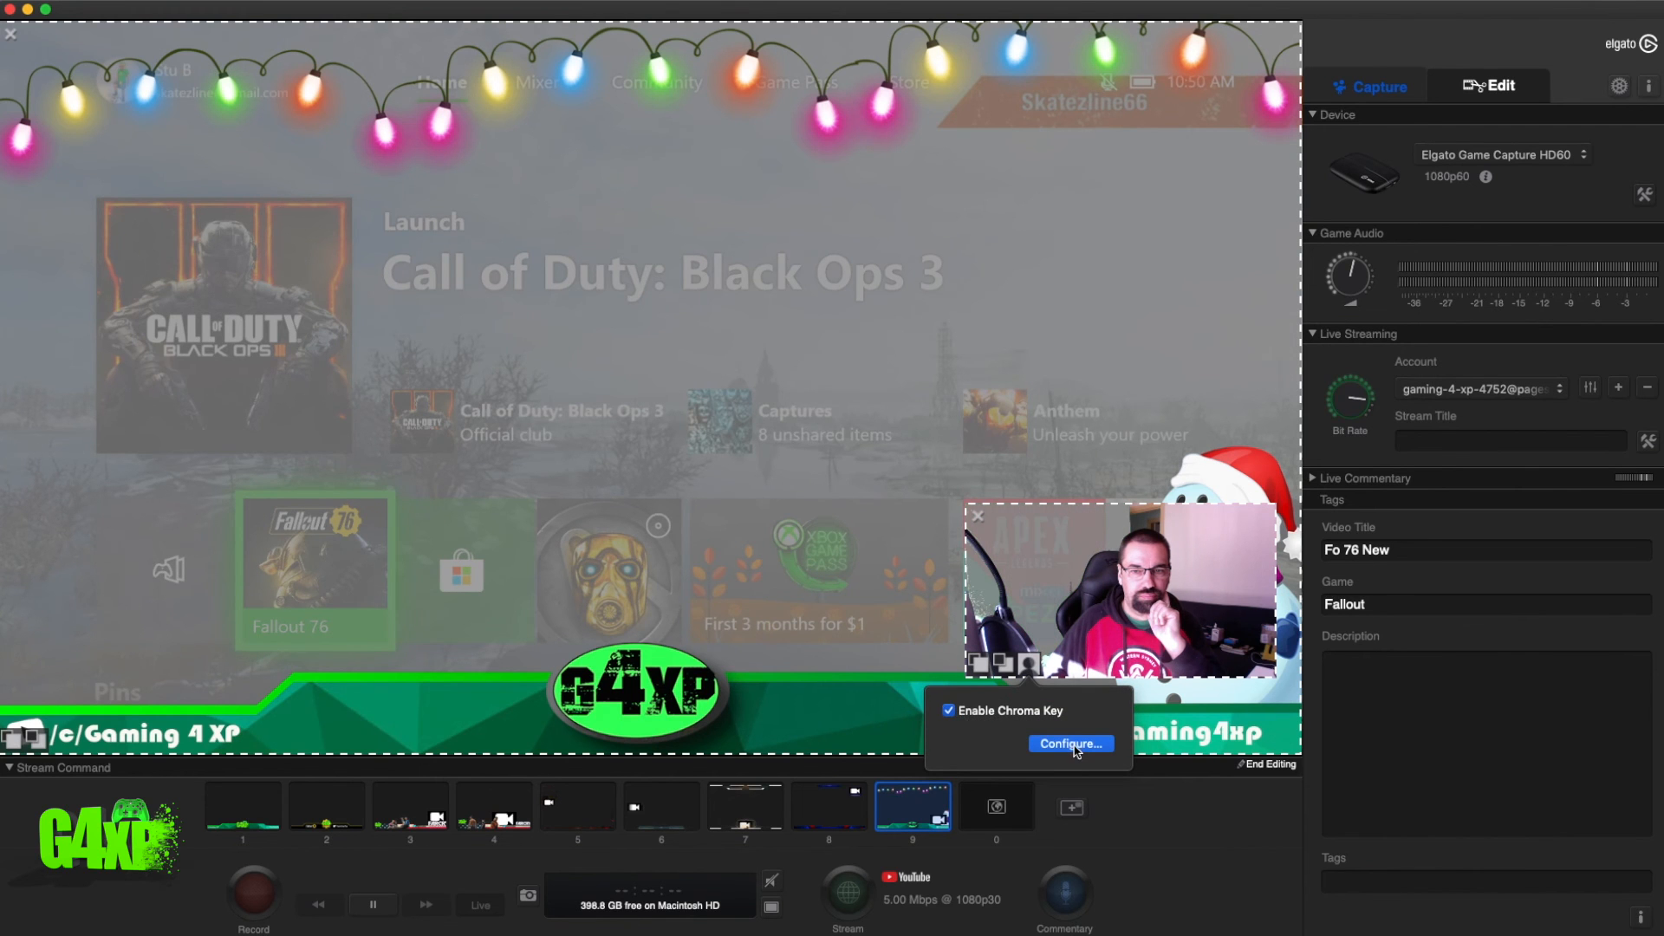
{"action": "left_click", "coordinate": [1071, 744]}
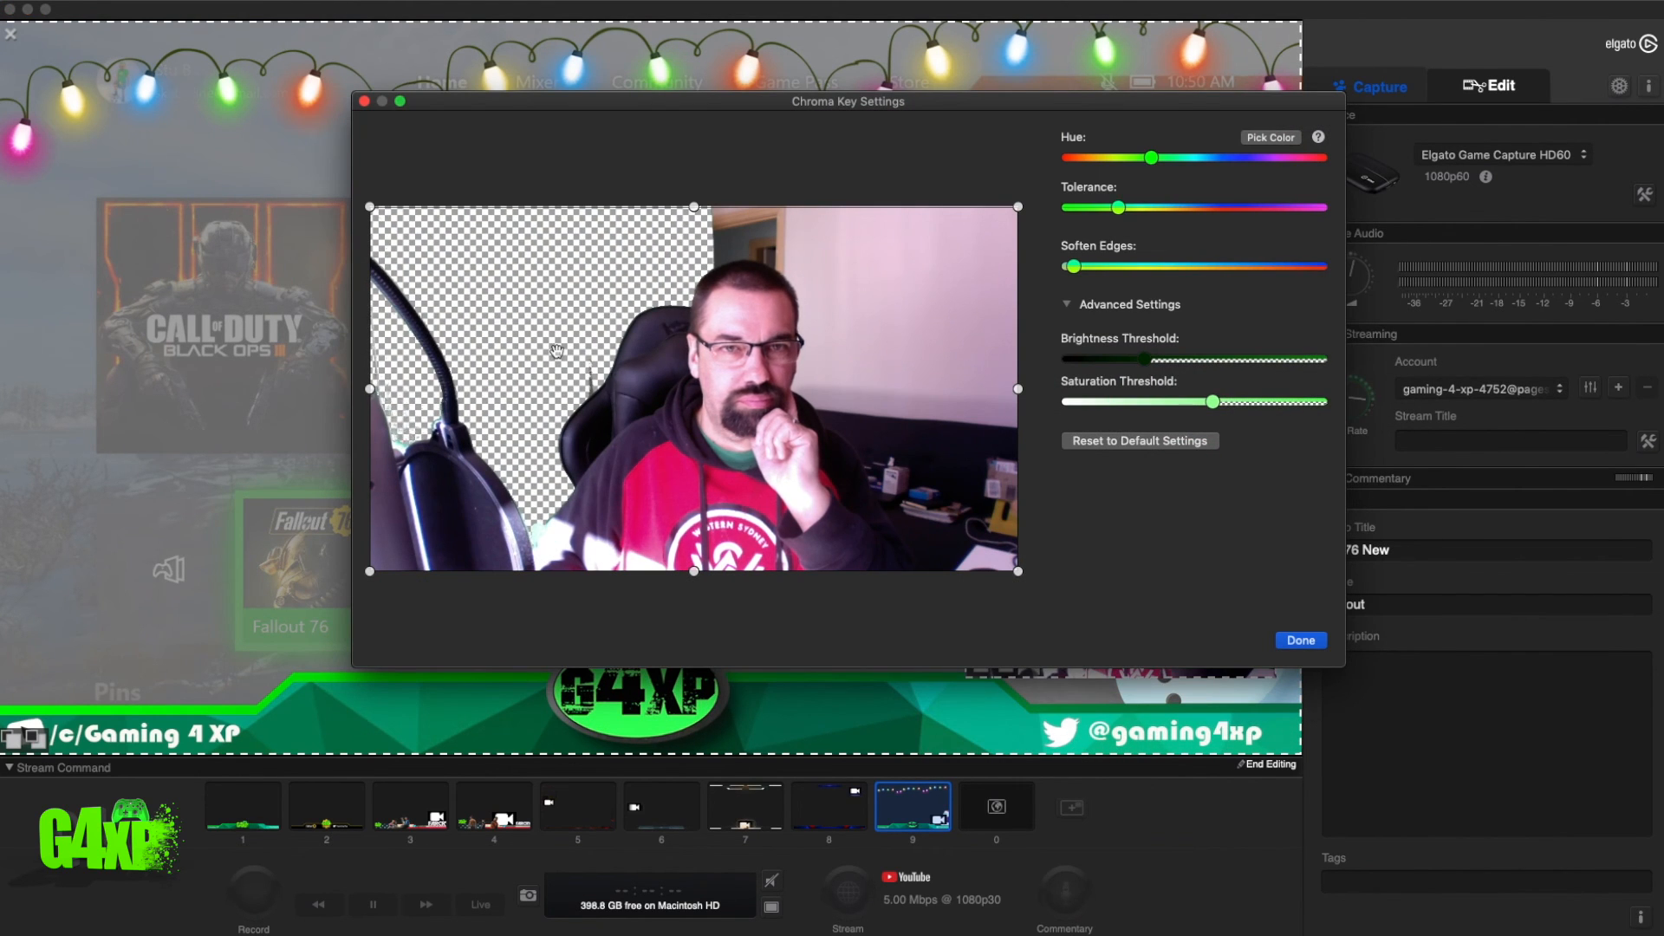
{"action": "left_click", "coordinate": [1300, 640]}
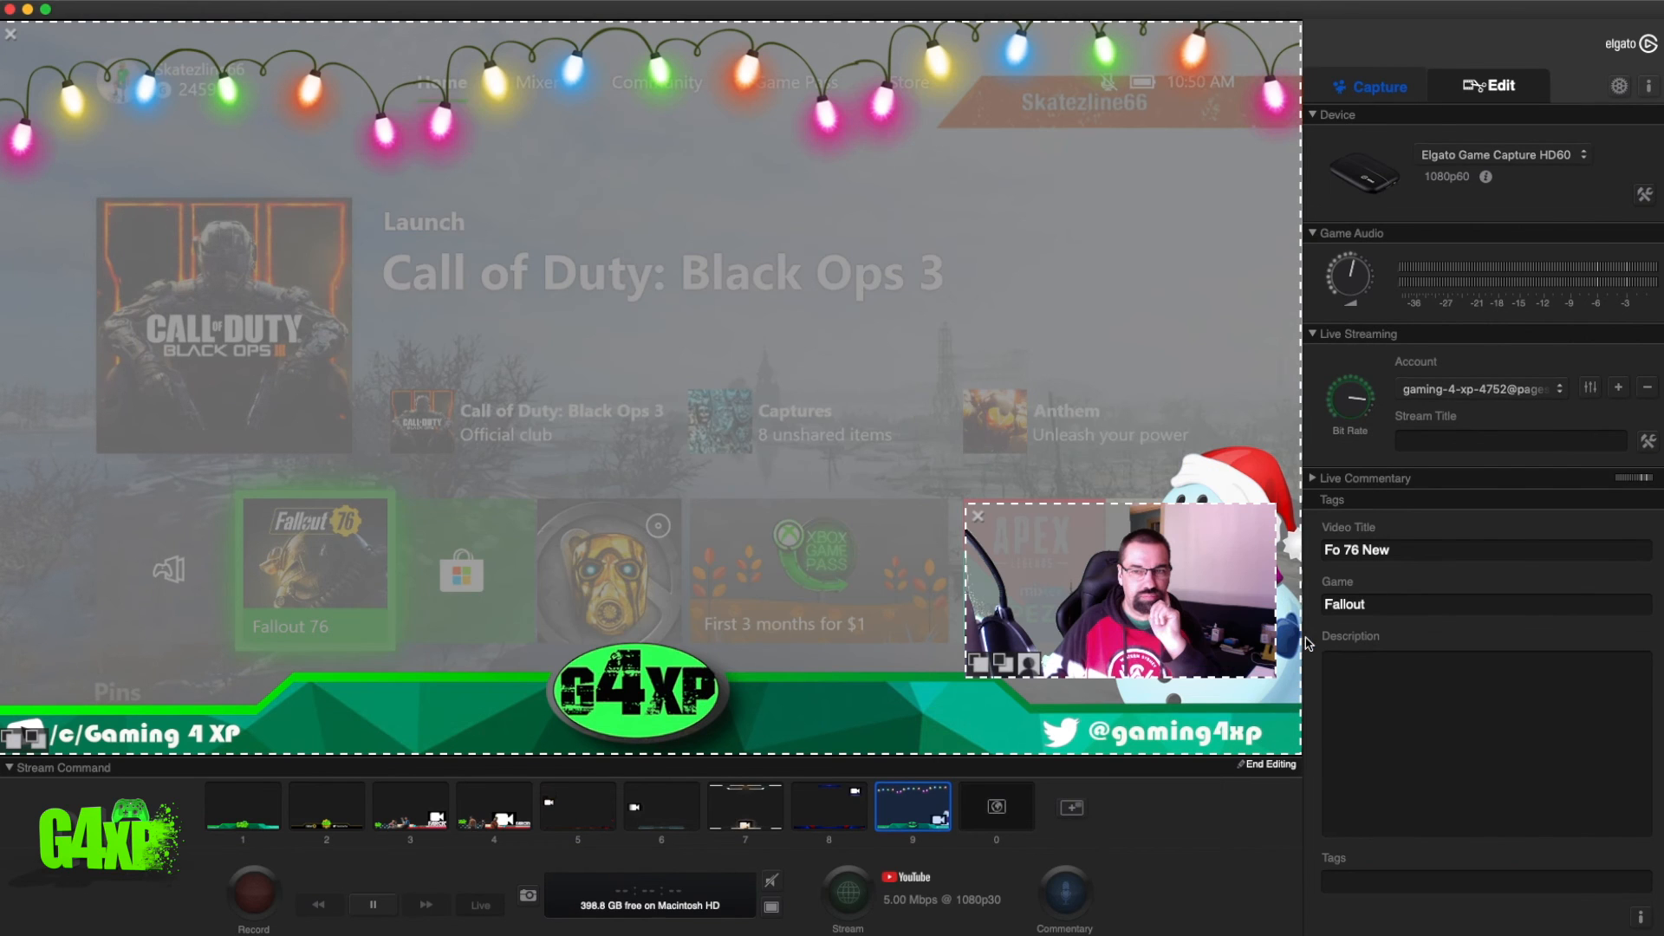
Try the overlay layering, move the webcam to the scene's lower-left corner, send it behind the banner and end scene editing
{"action": "left_click", "coordinate": [1001, 665]}
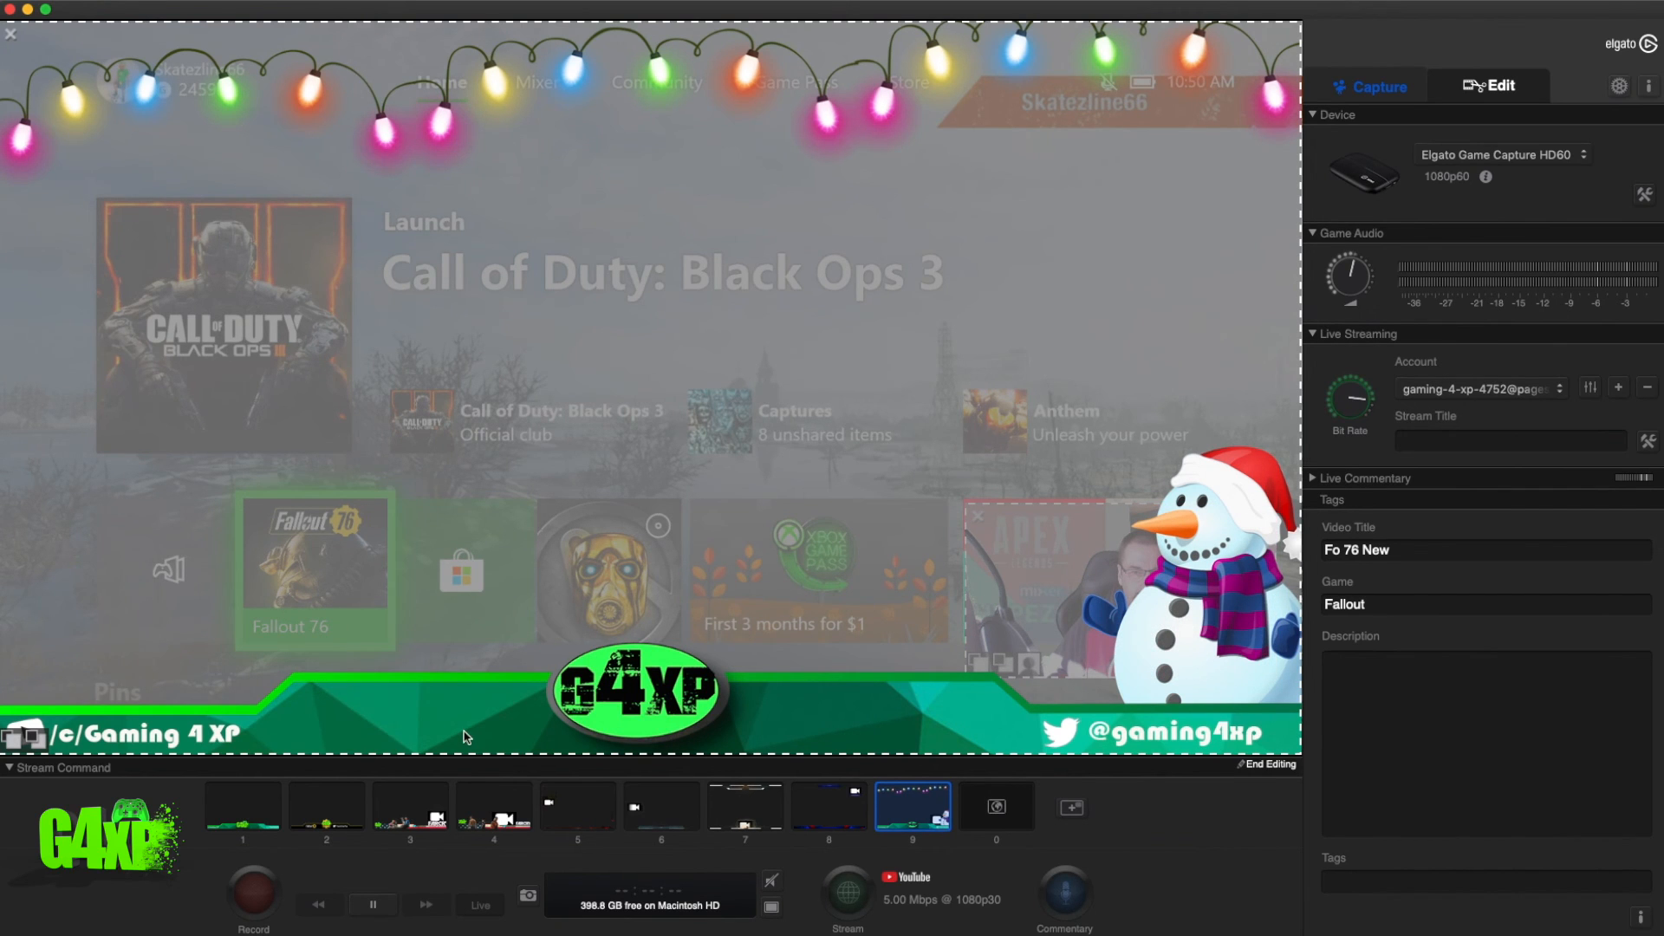
{"action": "left_click", "coordinate": [39, 739]}
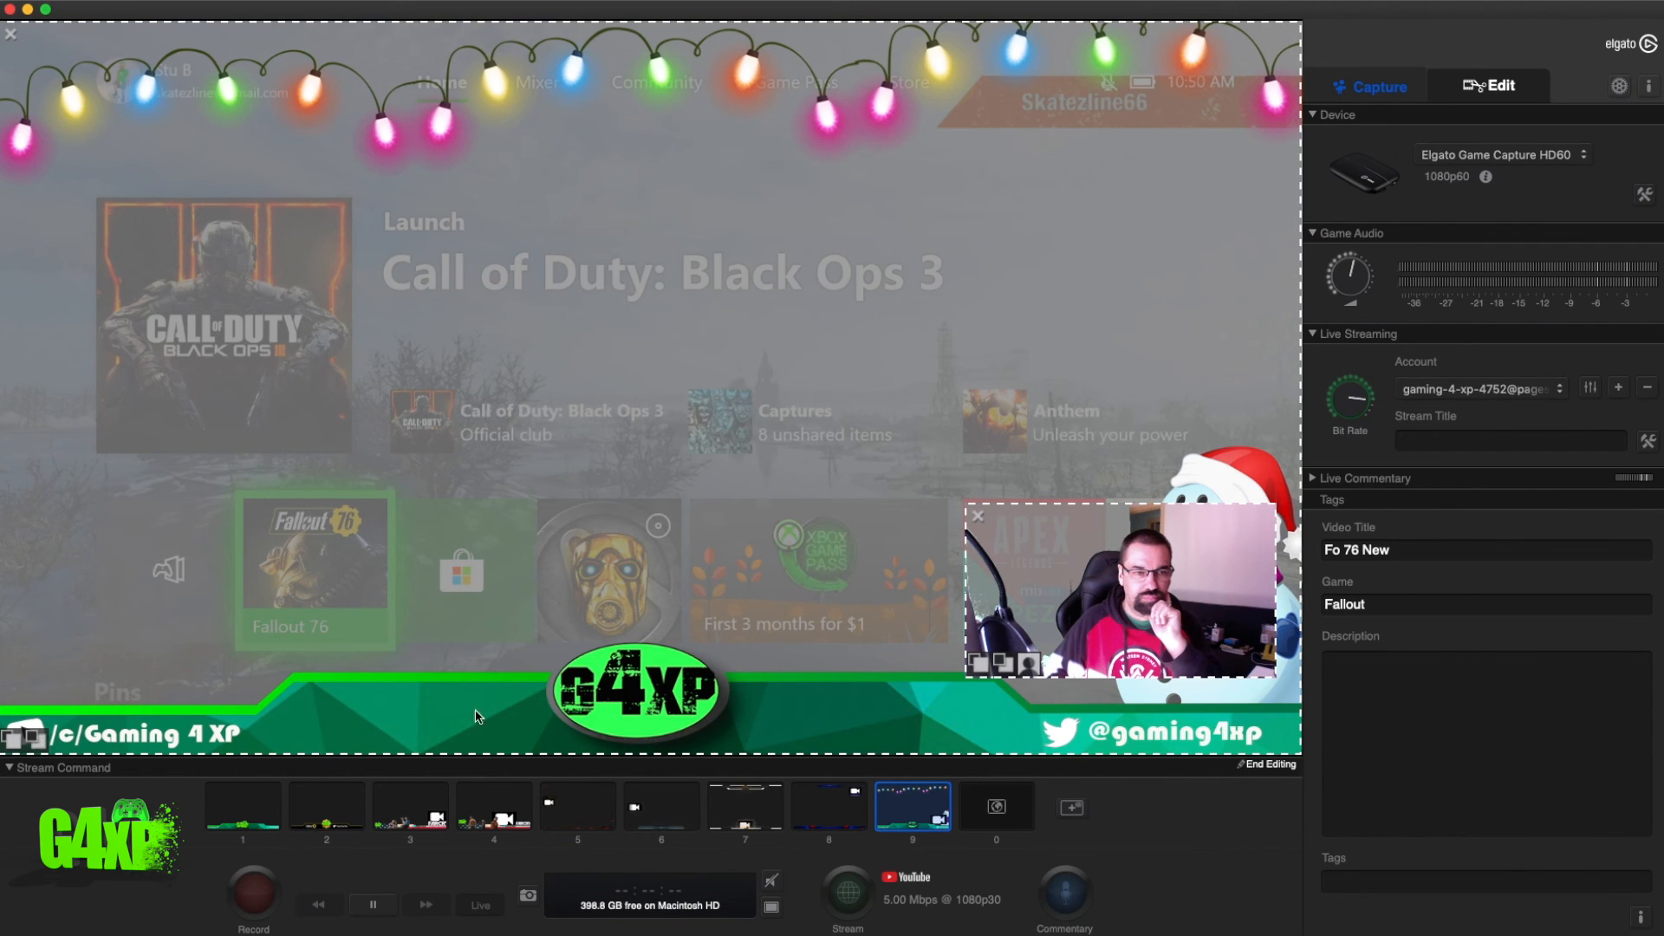
{"action": "left_click_drag", "start_coordinate": [1057, 618], "coordinate": [176, 664]}
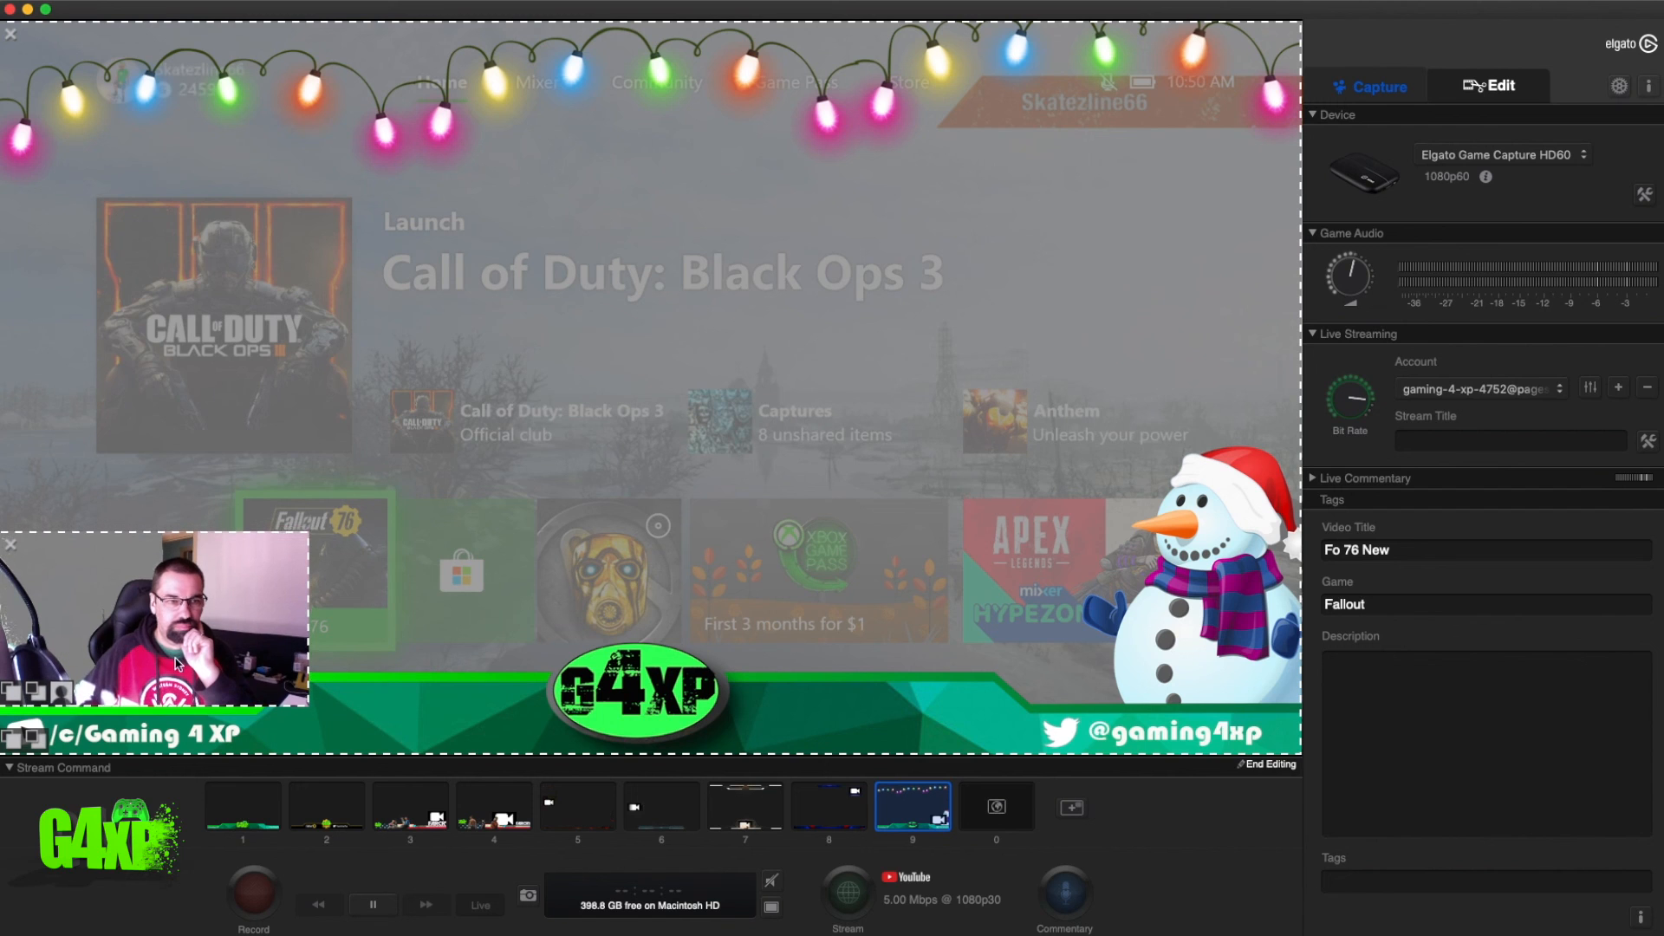
{"action": "left_click", "coordinate": [38, 691]}
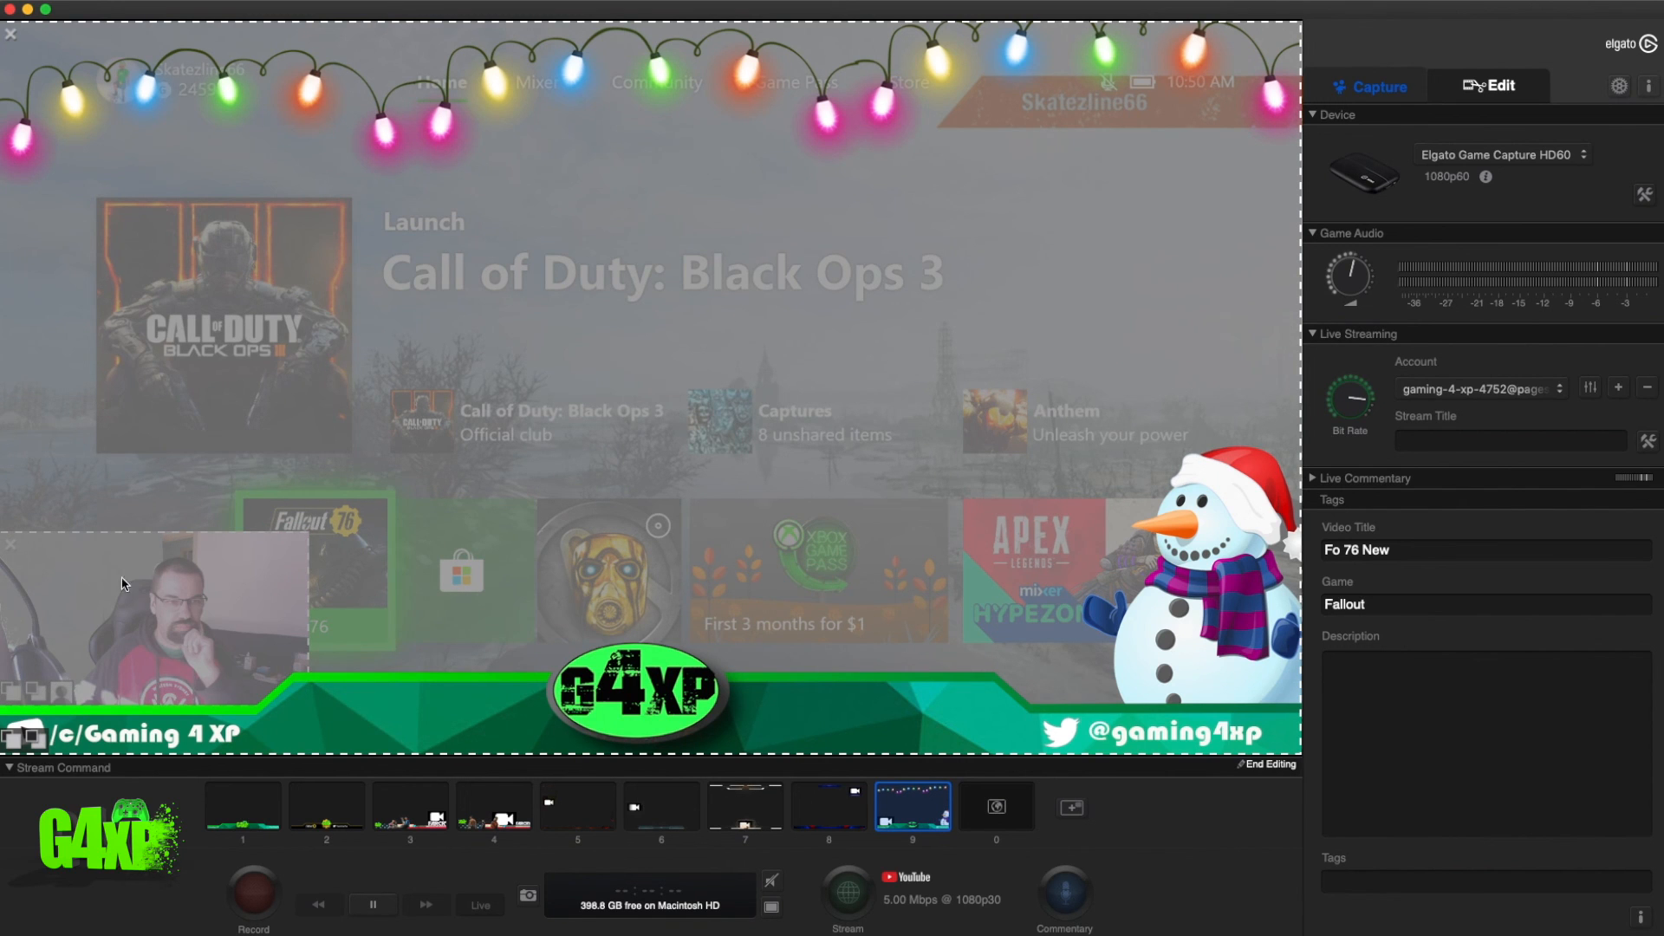
{"action": "left_click", "coordinate": [1269, 766]}
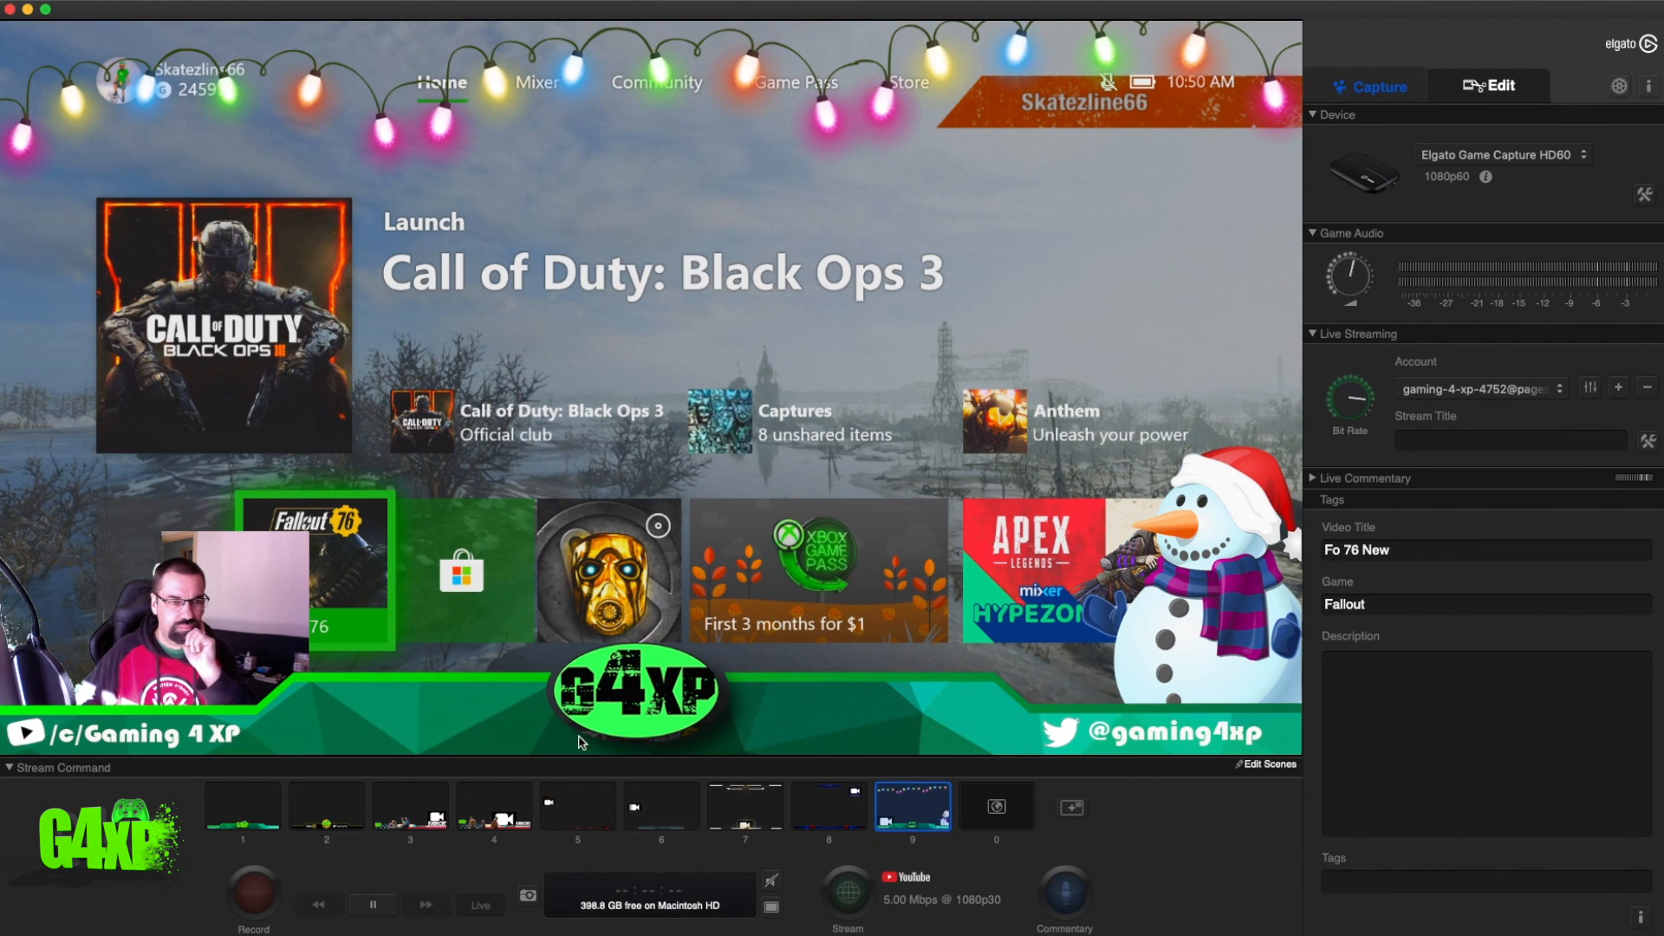
Reopen scene 9 for editing, remove the webcam, Christmas banner and Elgato logo overlays, and end scene editing
{"action": "left_click", "coordinate": [1275, 766]}
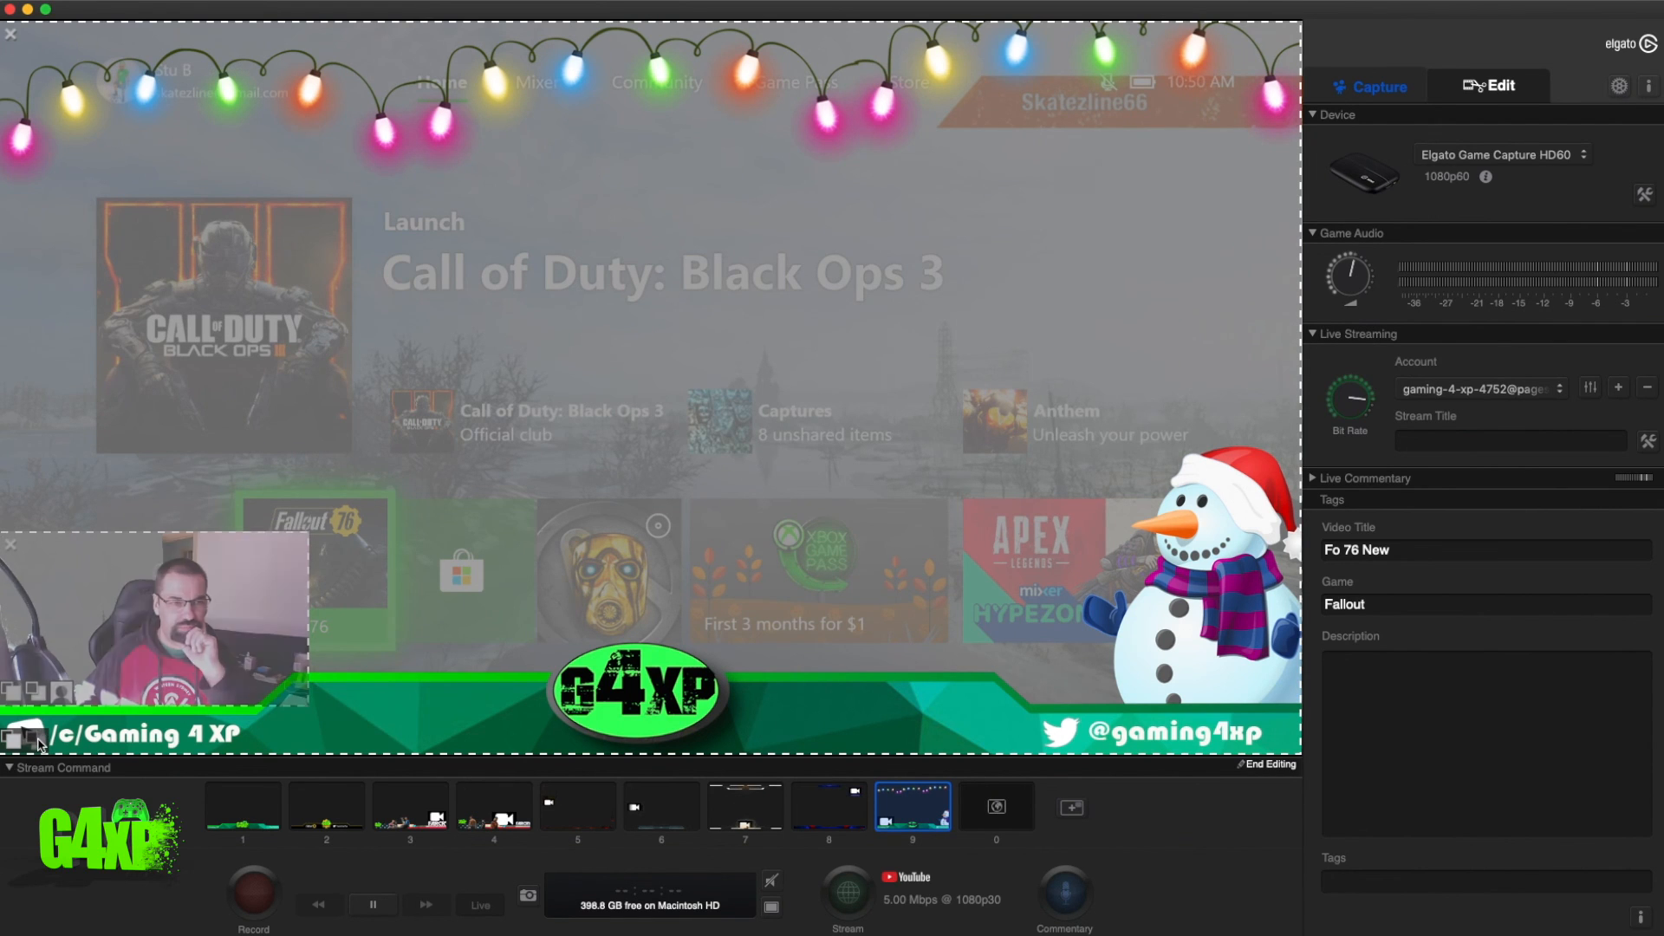
{"action": "left_click", "coordinate": [11, 544]}
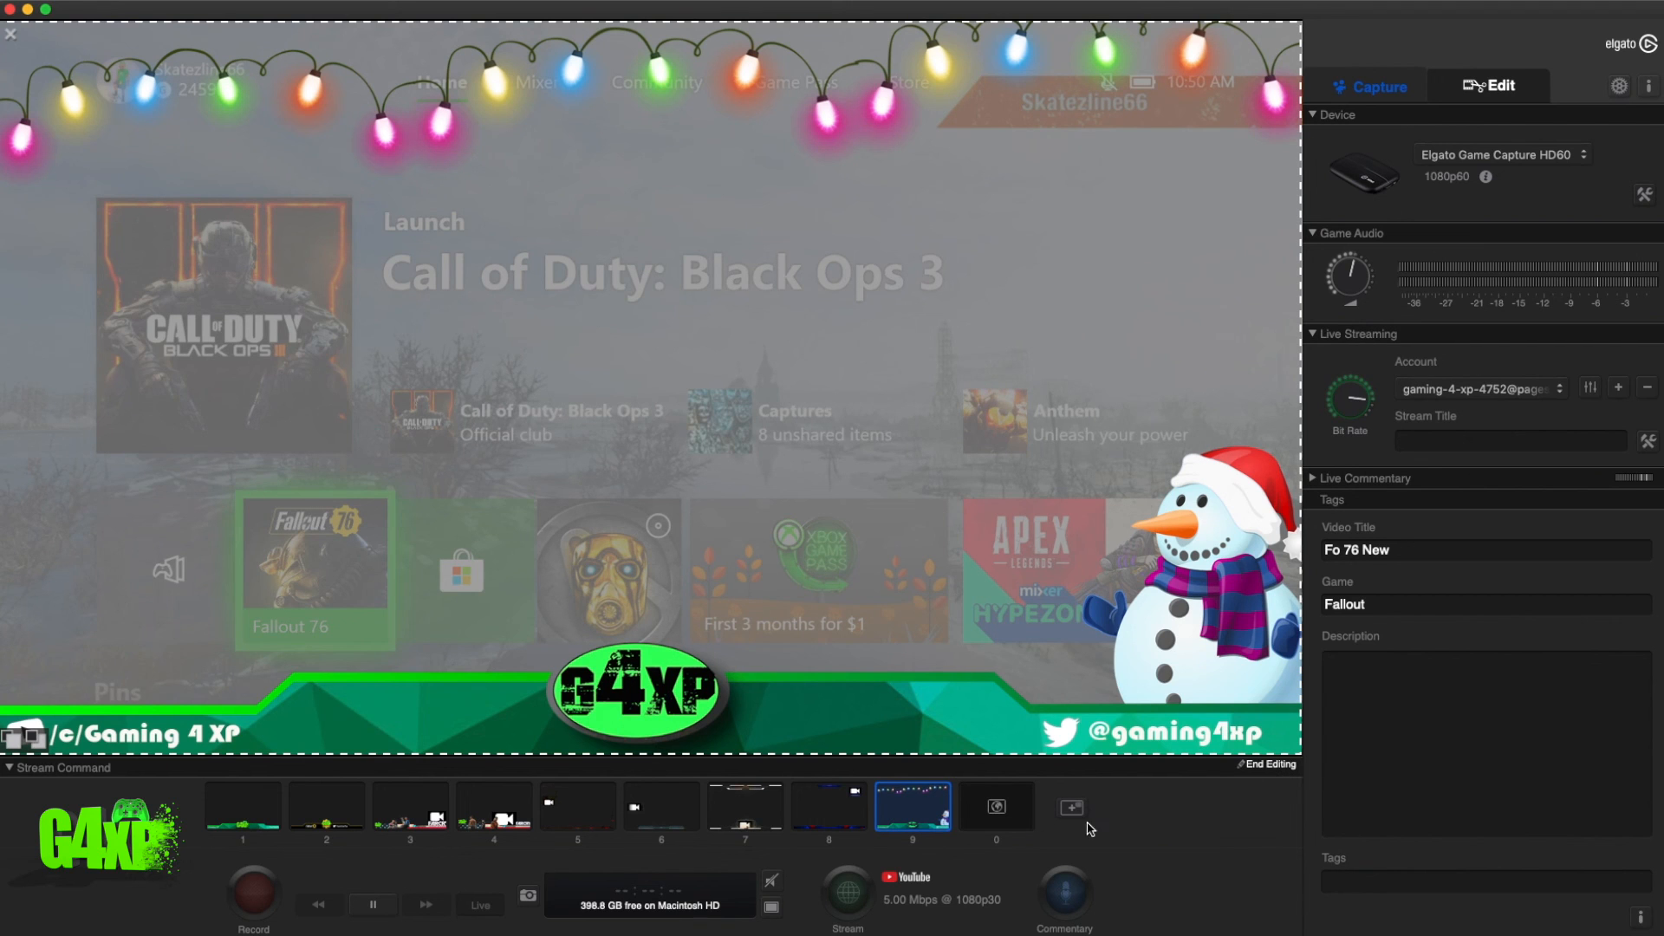
{"action": "left_click", "coordinate": [12, 36]}
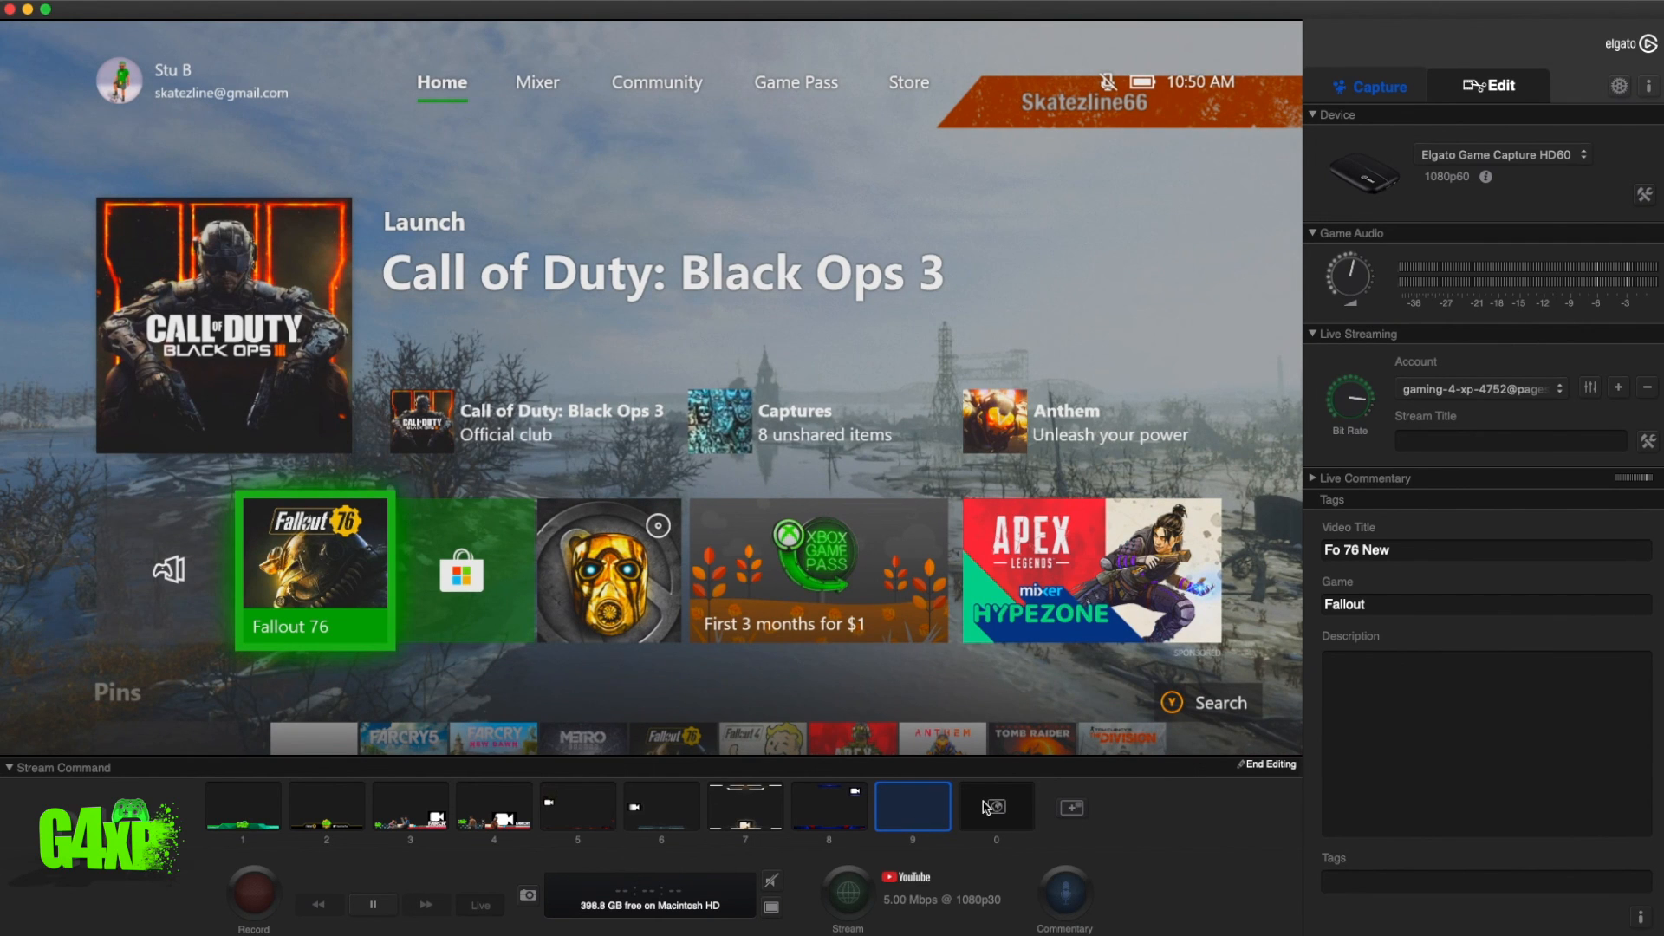
{"action": "left_click", "coordinate": [1283, 762]}
Switch to QuickTime Player
{"action": "mouse_move", "coordinate": [849, 923]}
{"action": "left_click", "coordinate": [651, 906]}
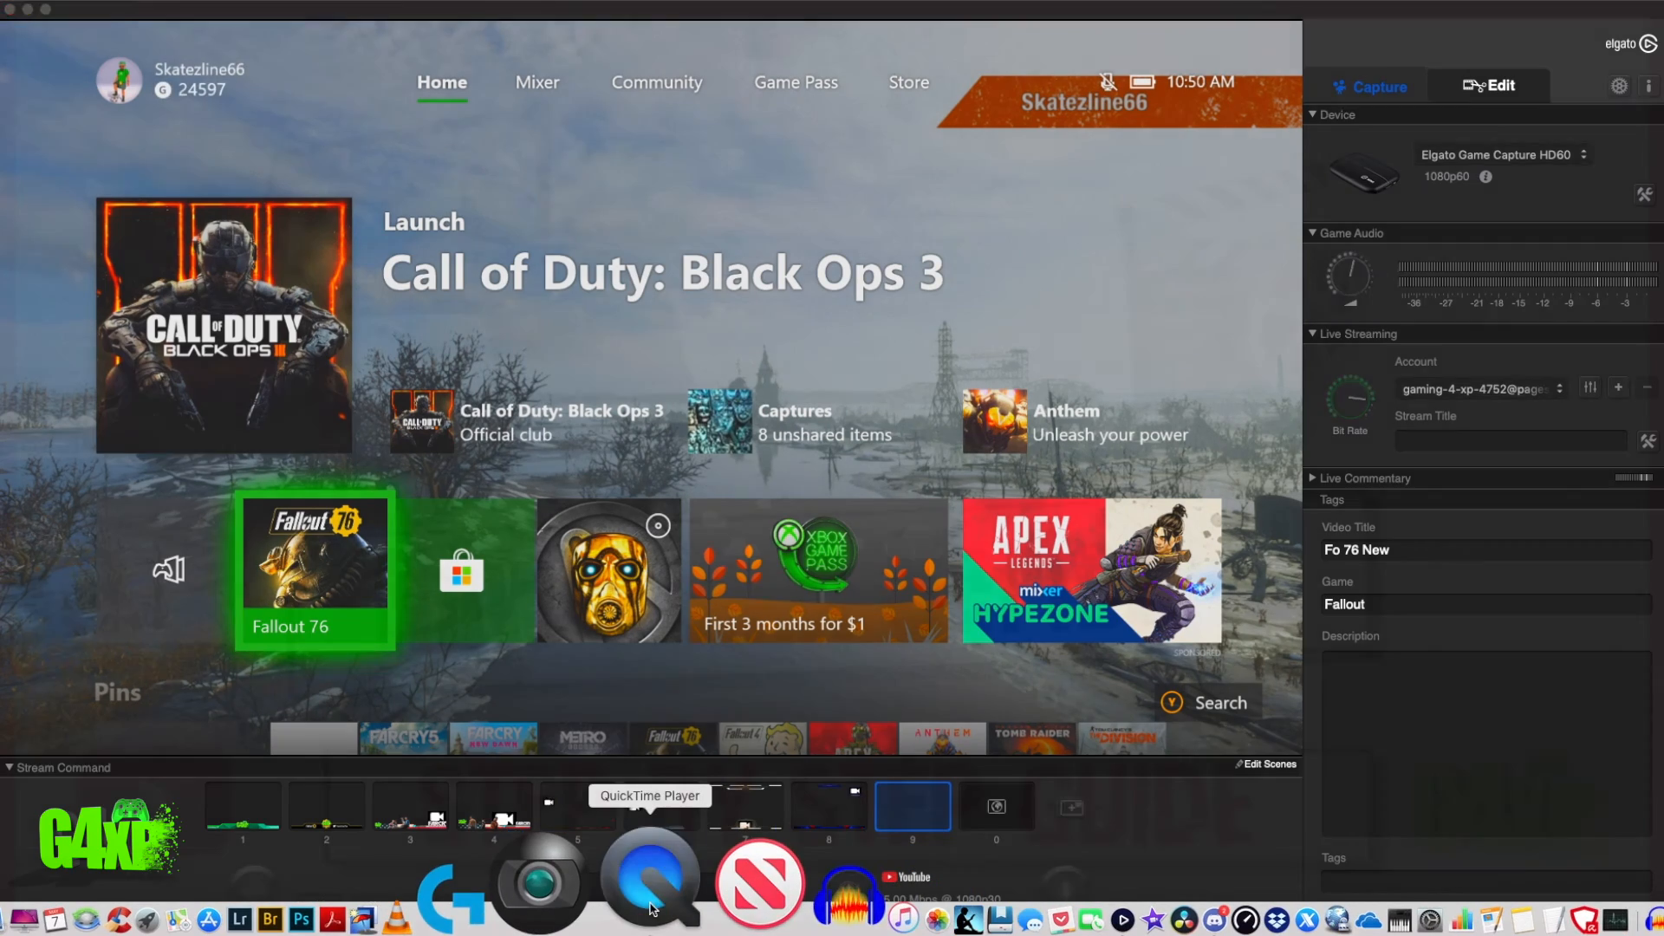